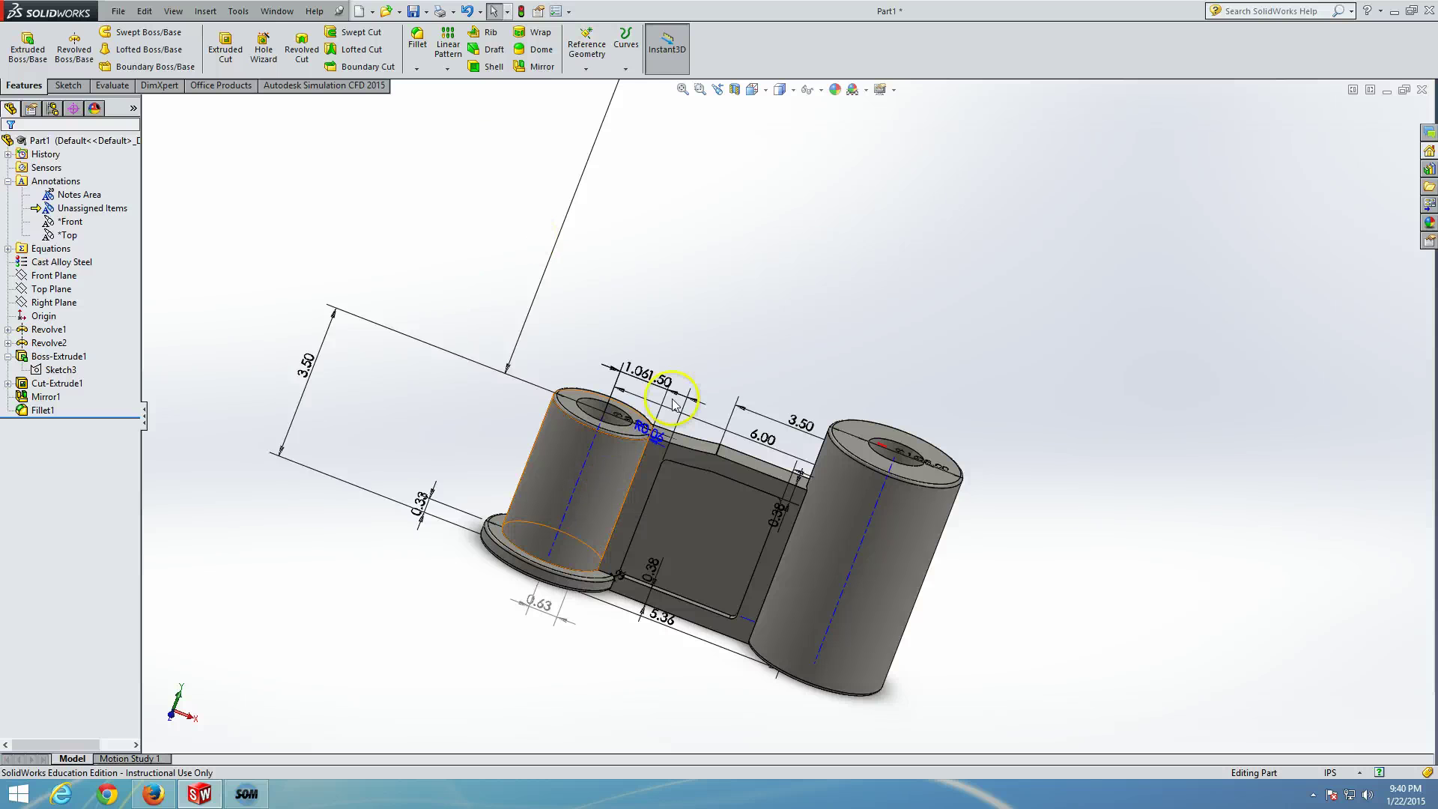
Start a new sketch on the Front Plane and switch to the front view
left_click(68, 86)
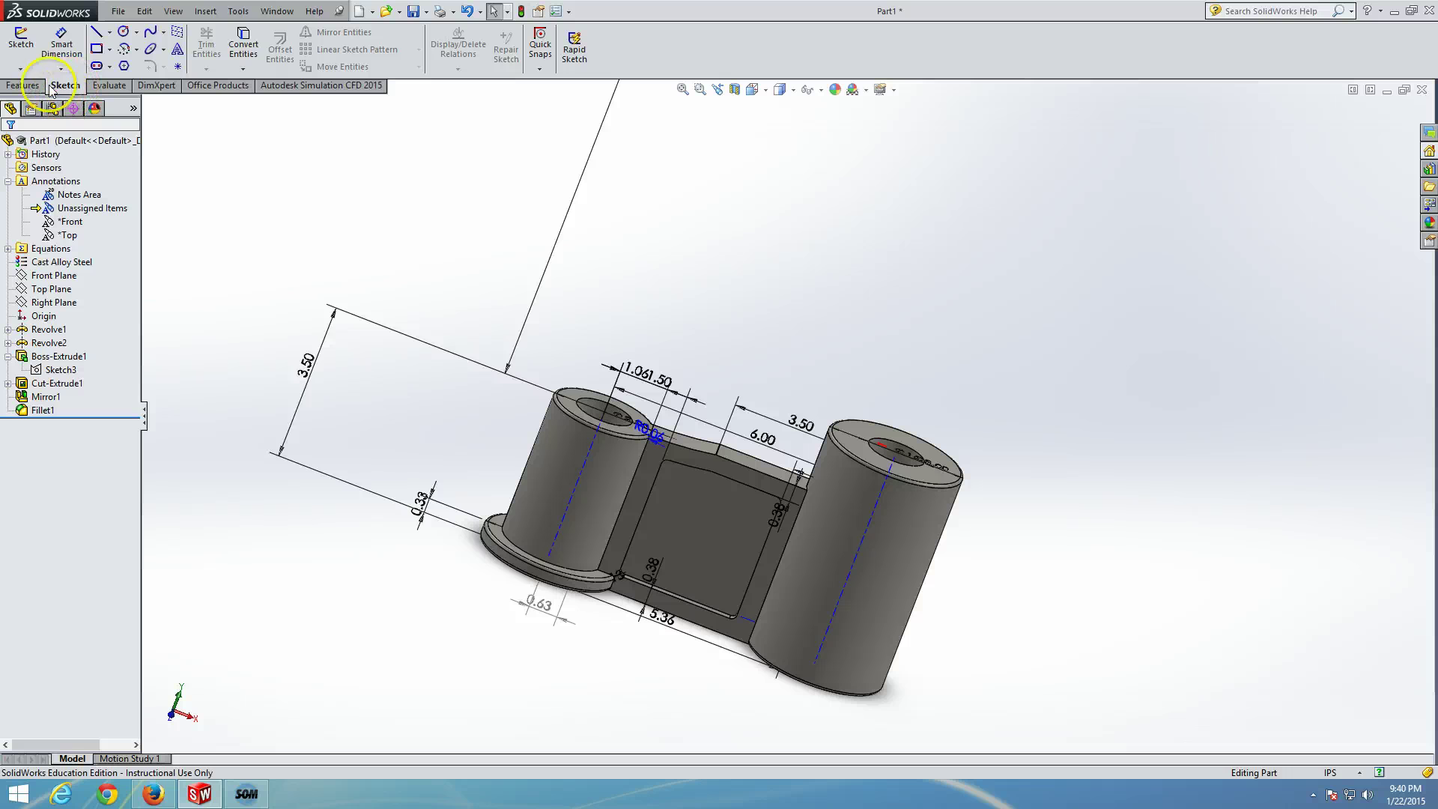
left_click(21, 68)
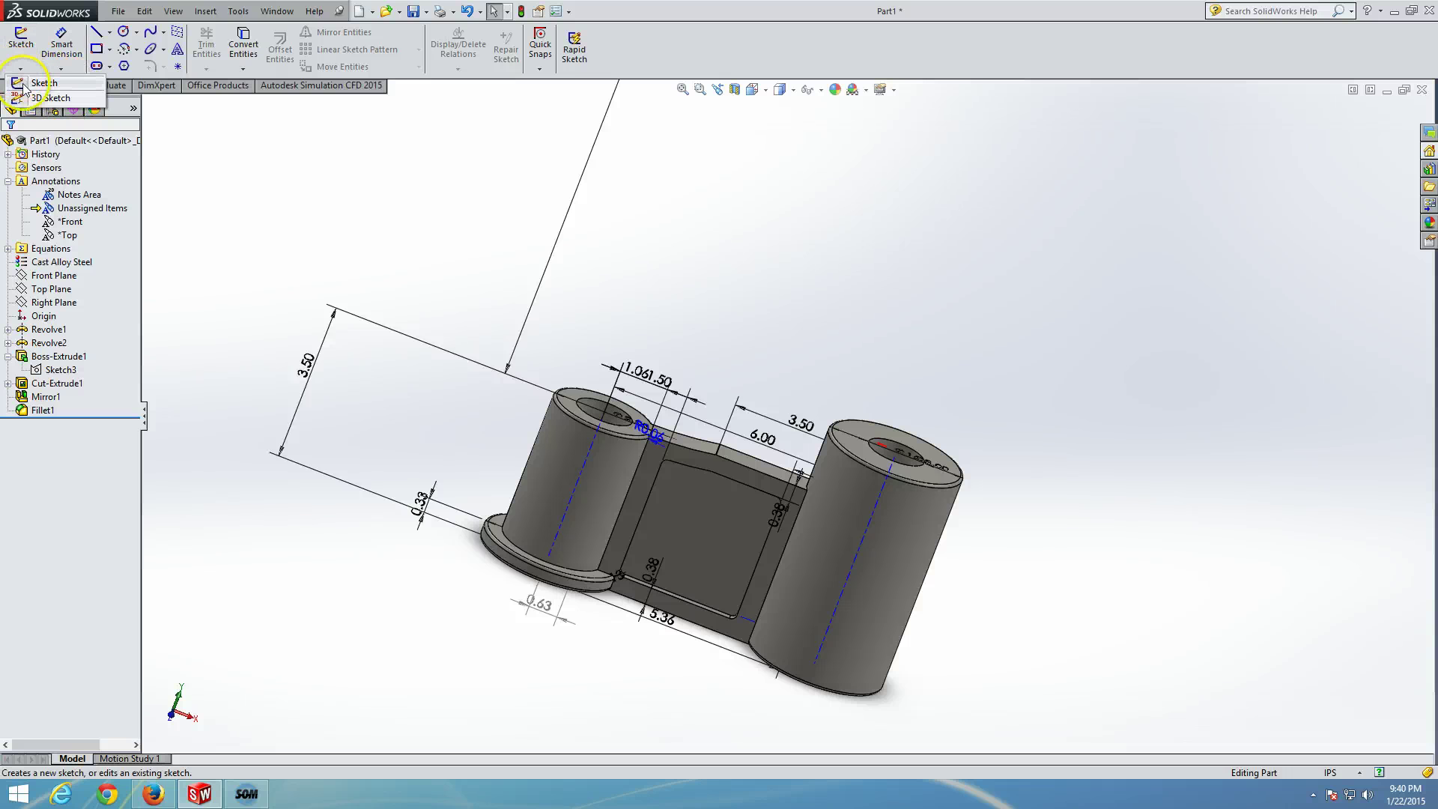
left_click(30, 83)
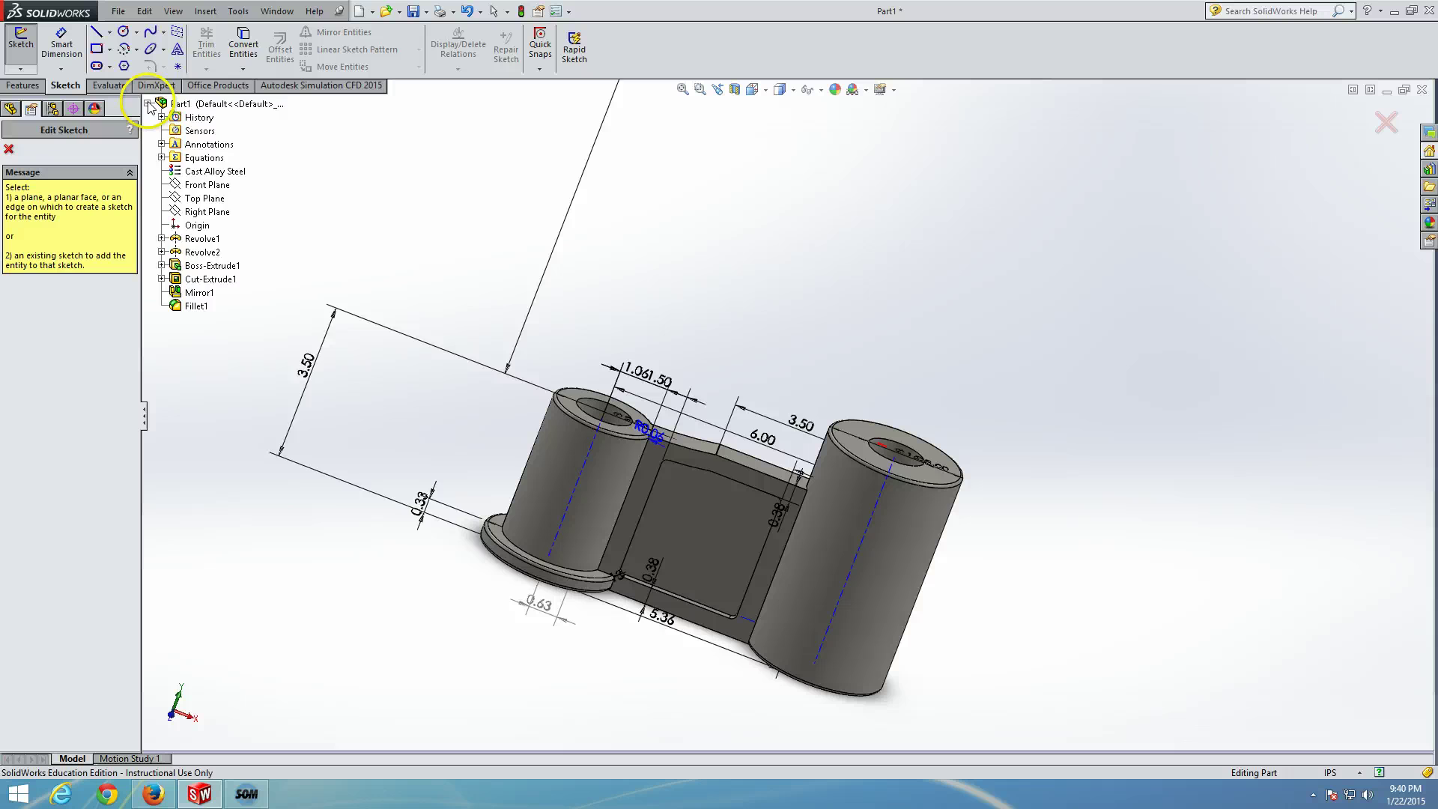
left_click(212, 192)
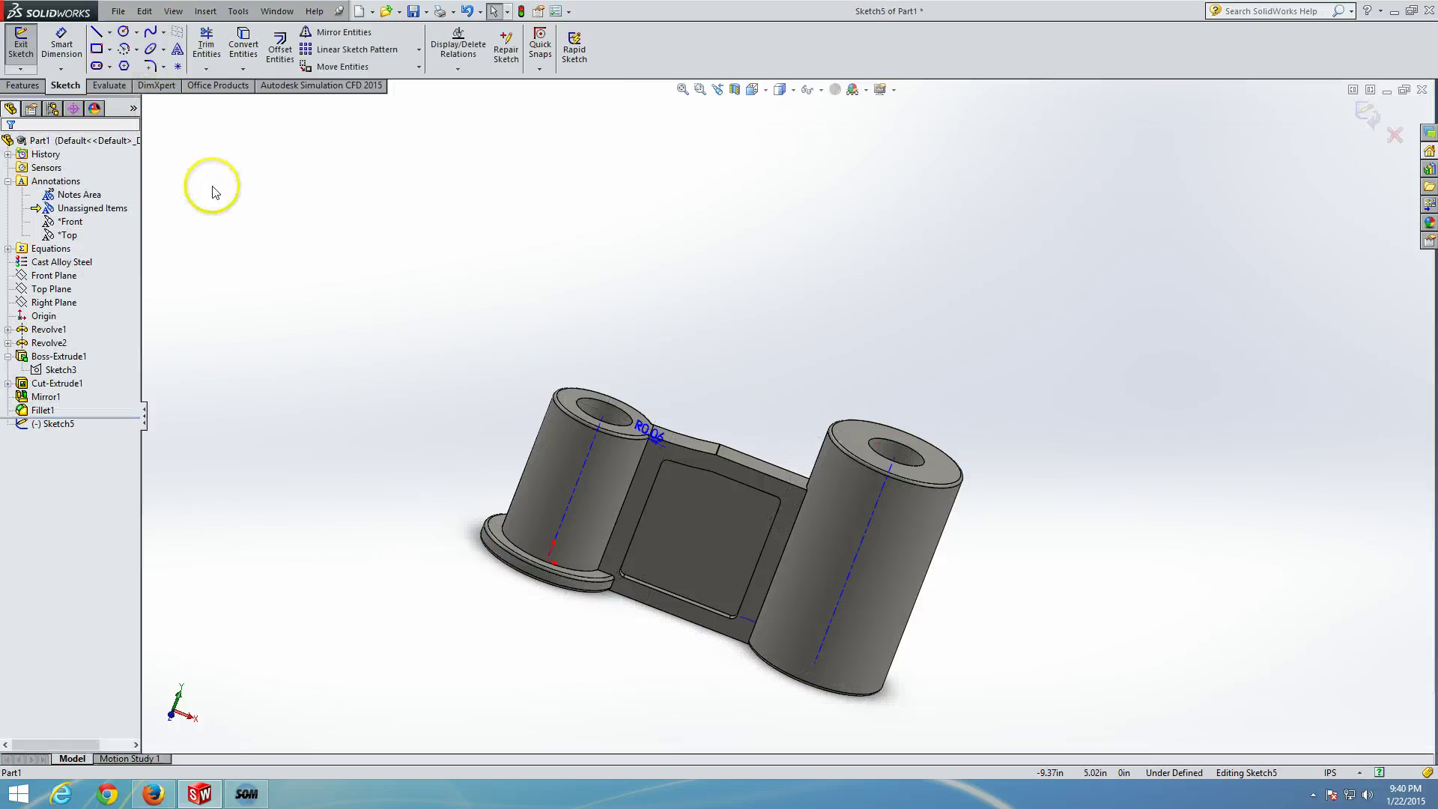
left_click(765, 91)
left_click(828, 144)
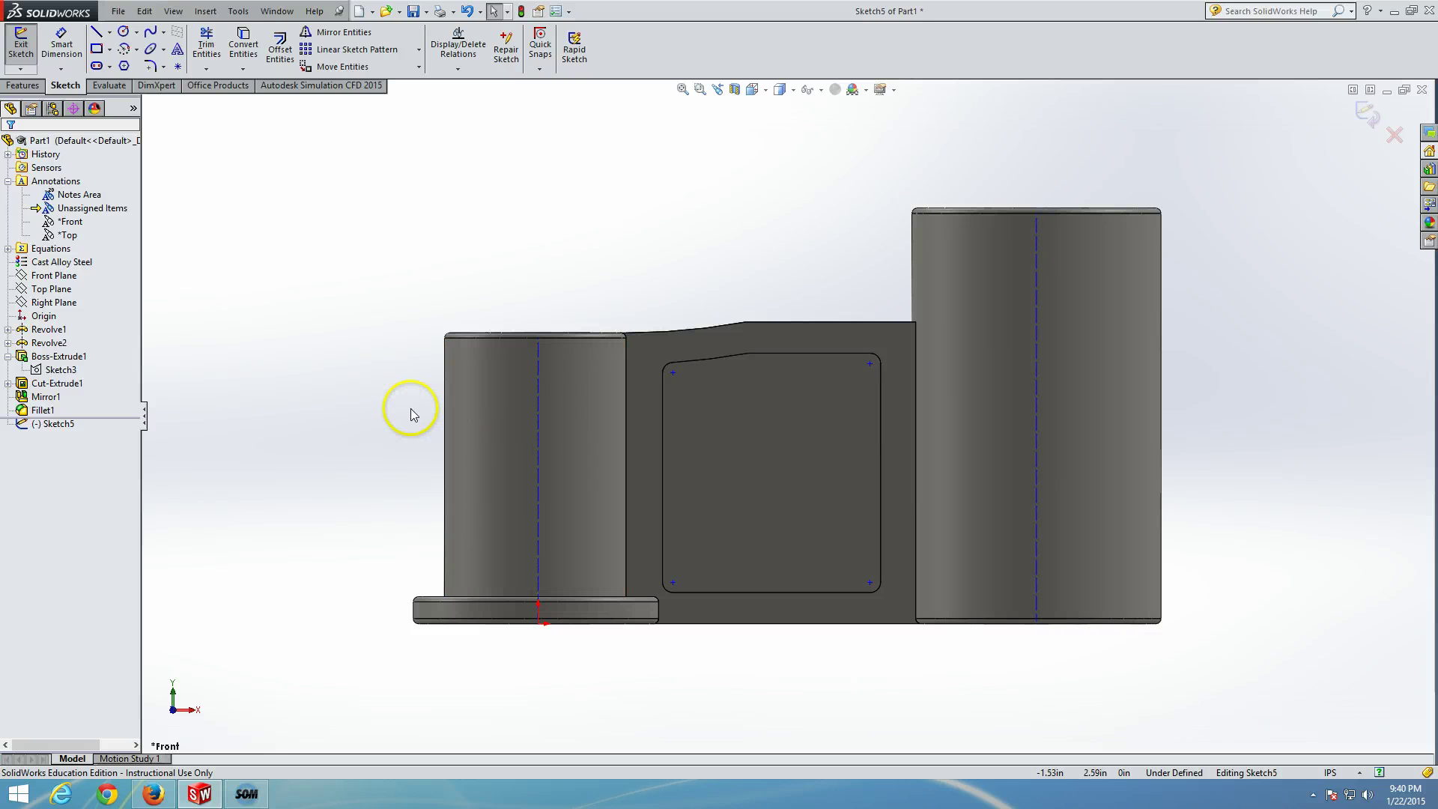
Sketch a rectangle about 1.13 in tall across the short cylinder and another about 2.77 in wide overlapping the tall cylinder's outer side
left_click(98, 50)
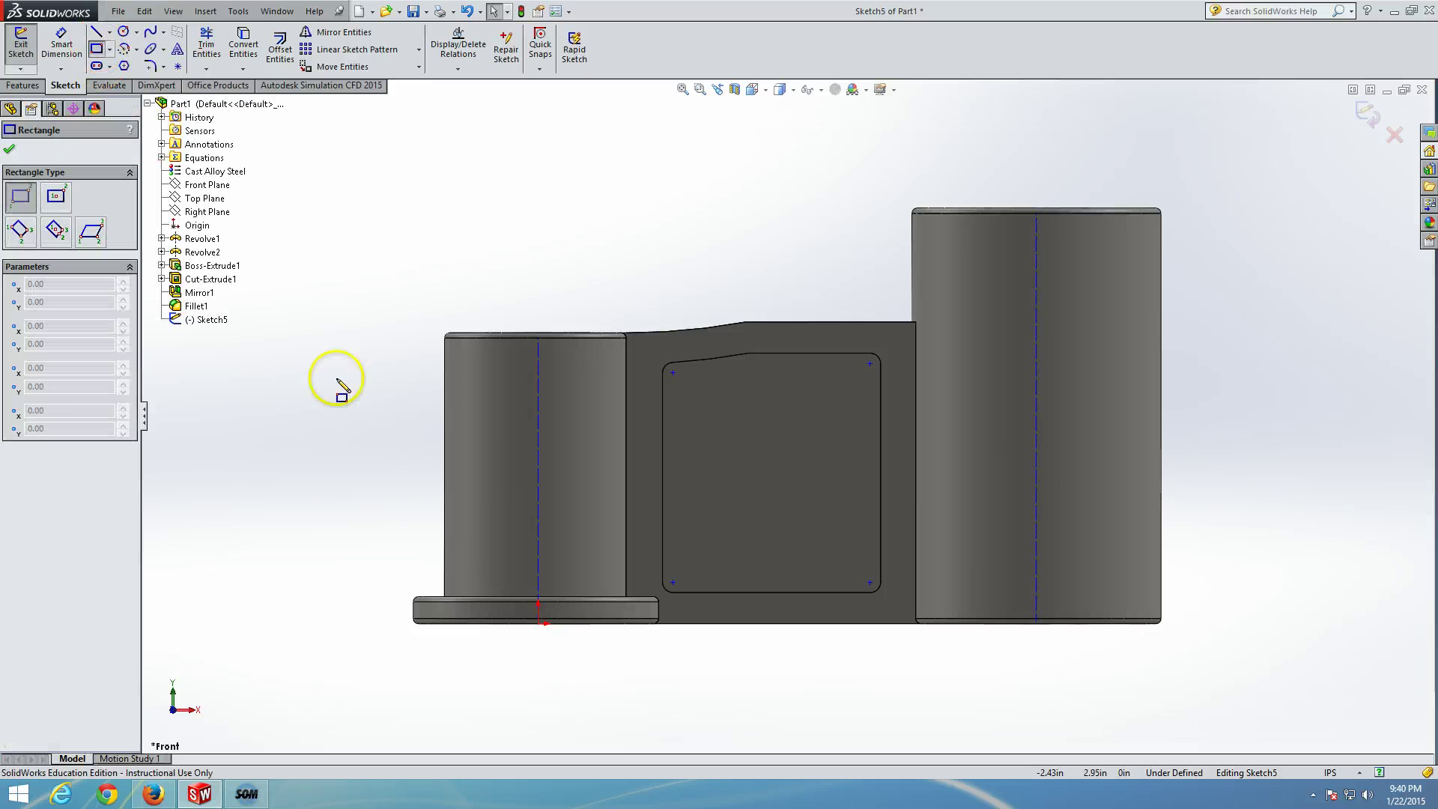
left_click(403, 402)
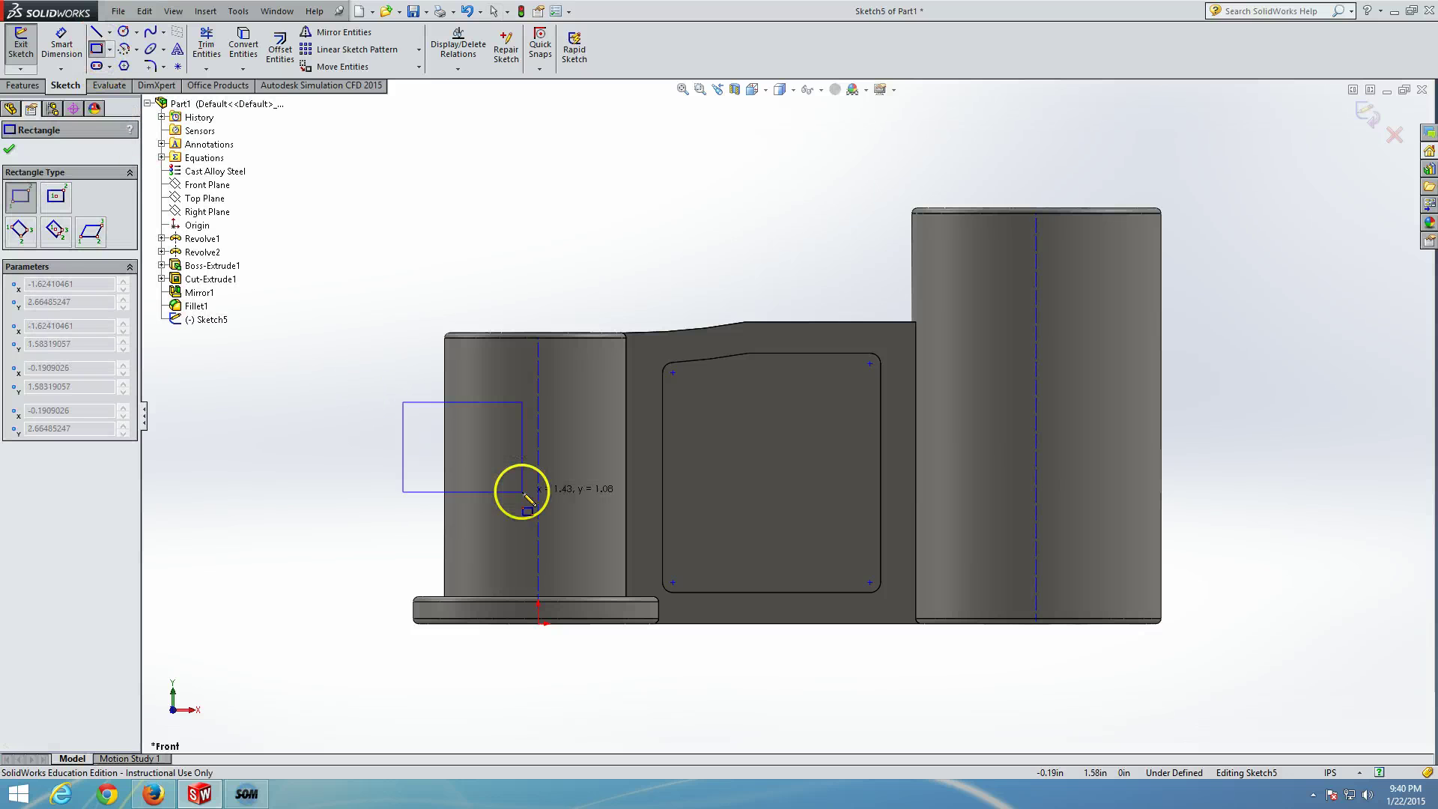
left_click(592, 495)
left_click(1221, 414)
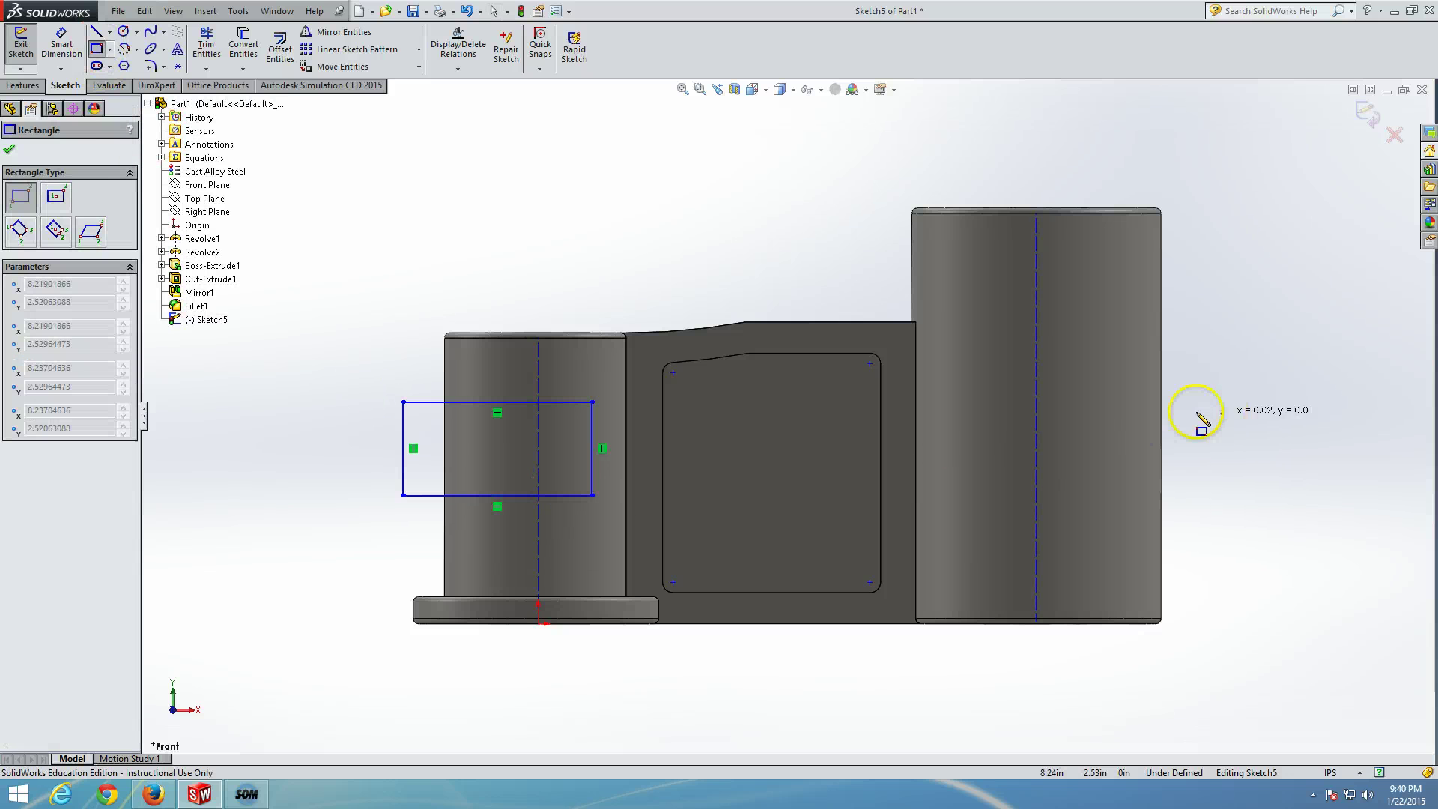
left_click(991, 332)
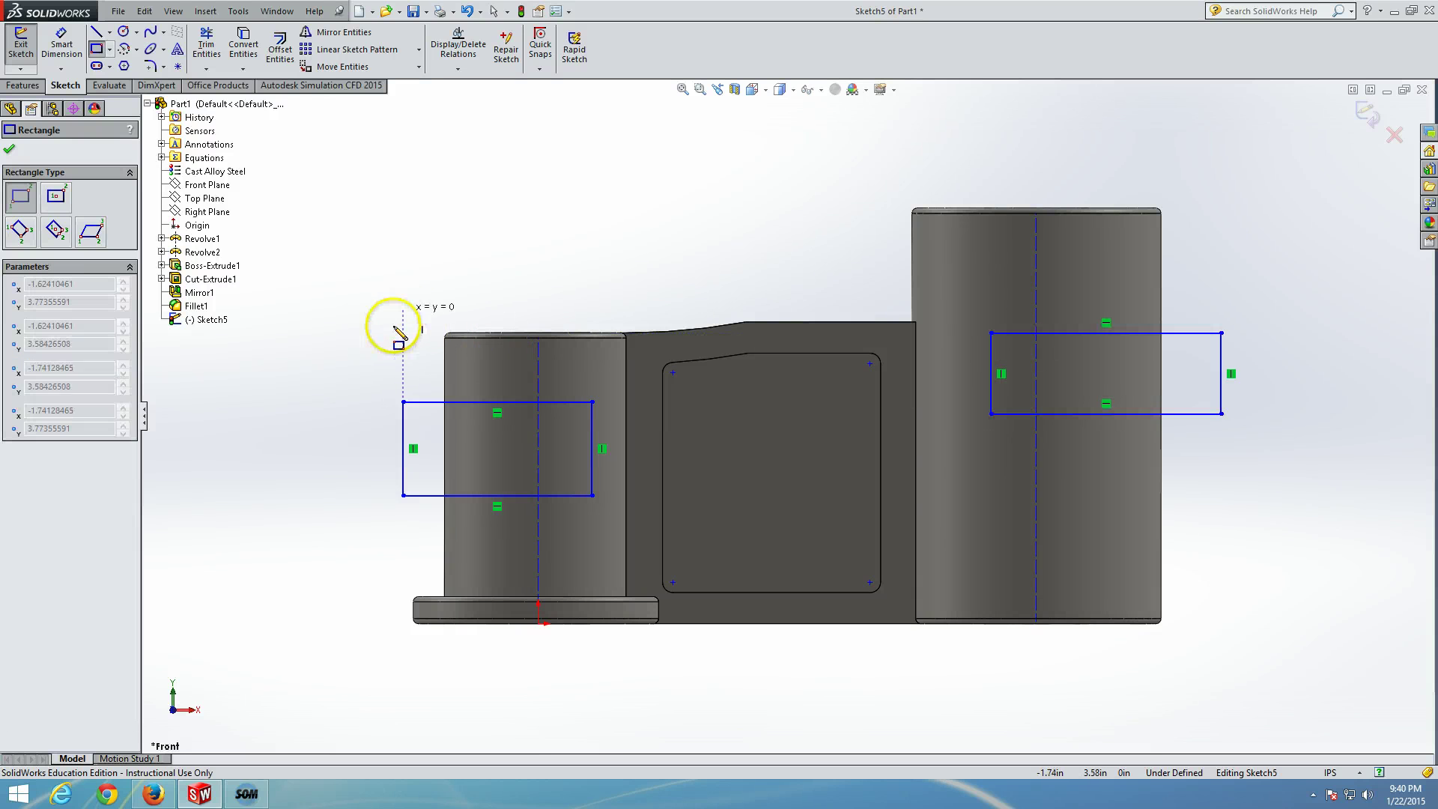
key("Escape")
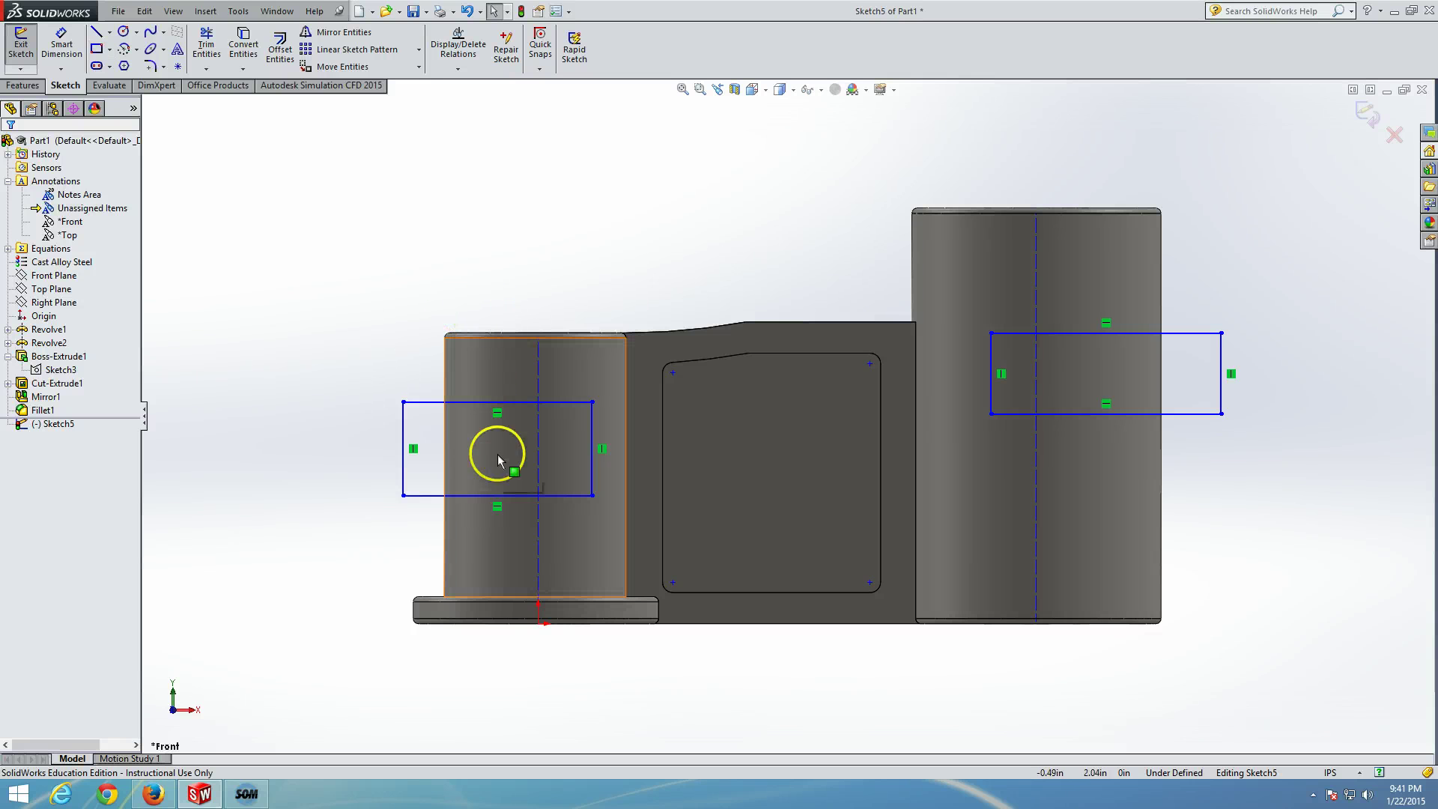
Make the outer vertical side of the short cylinder's rectangle collinear with the cylinder's outer silhouette edge
left_click(403, 465)
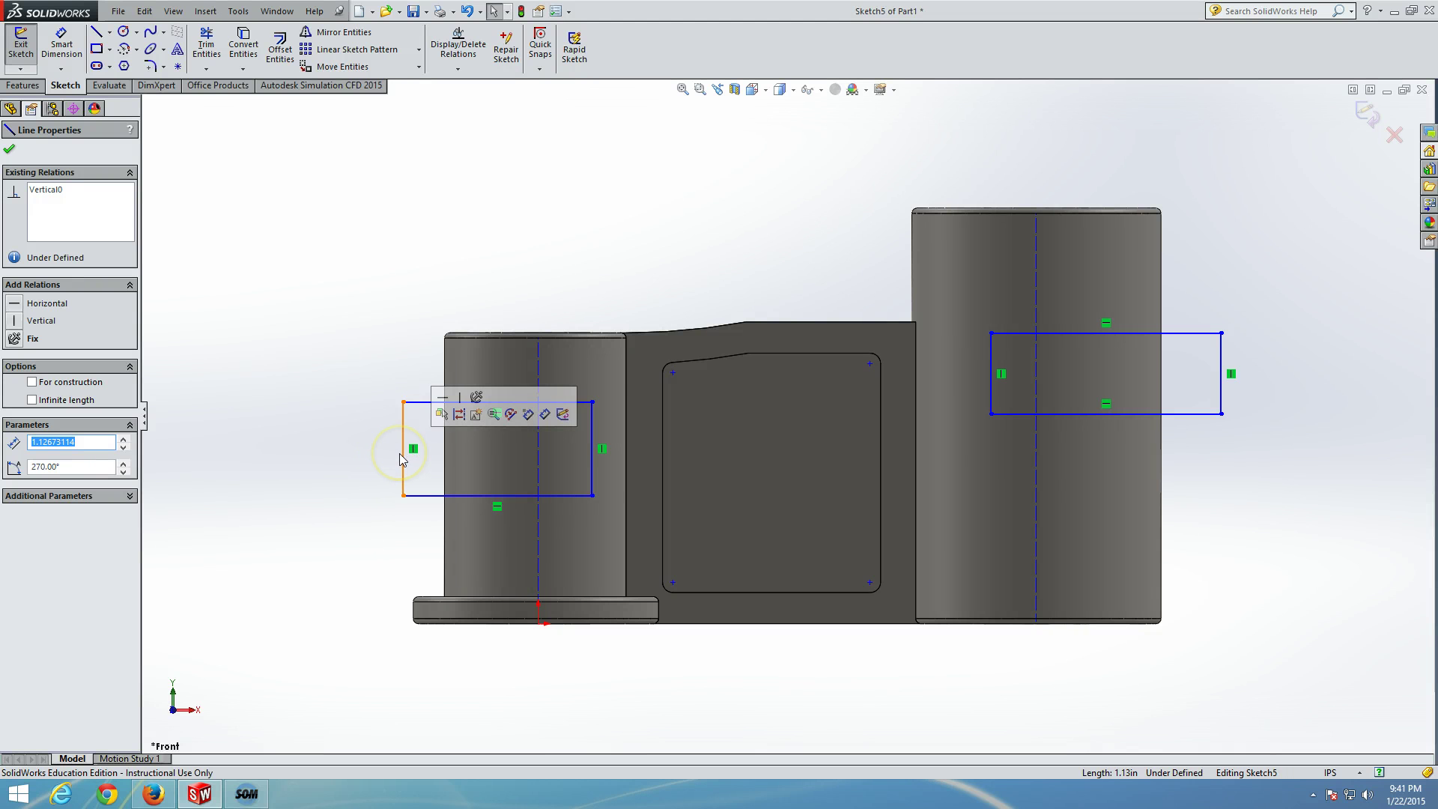
left_click(444, 468, "ctrl")
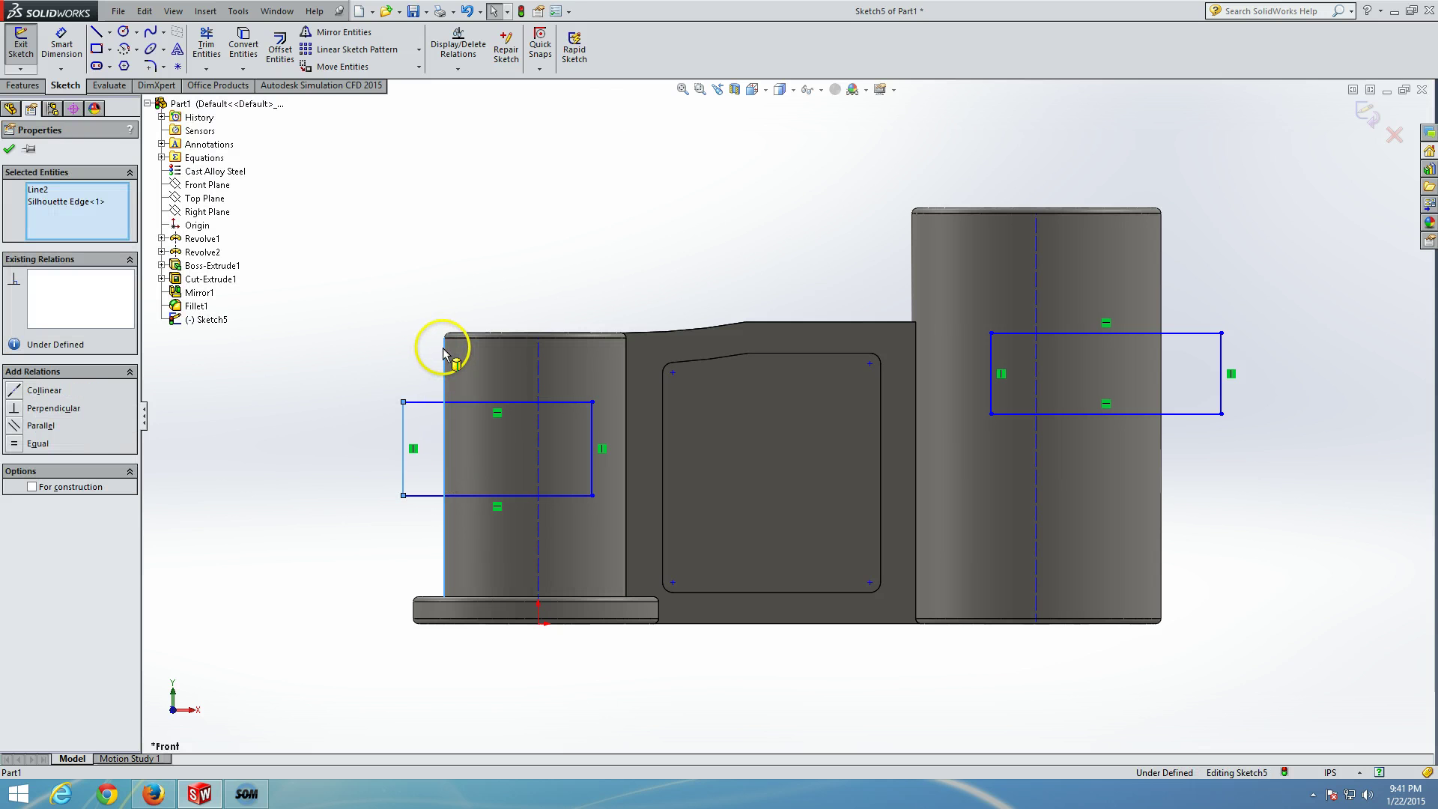
left_click(14, 391)
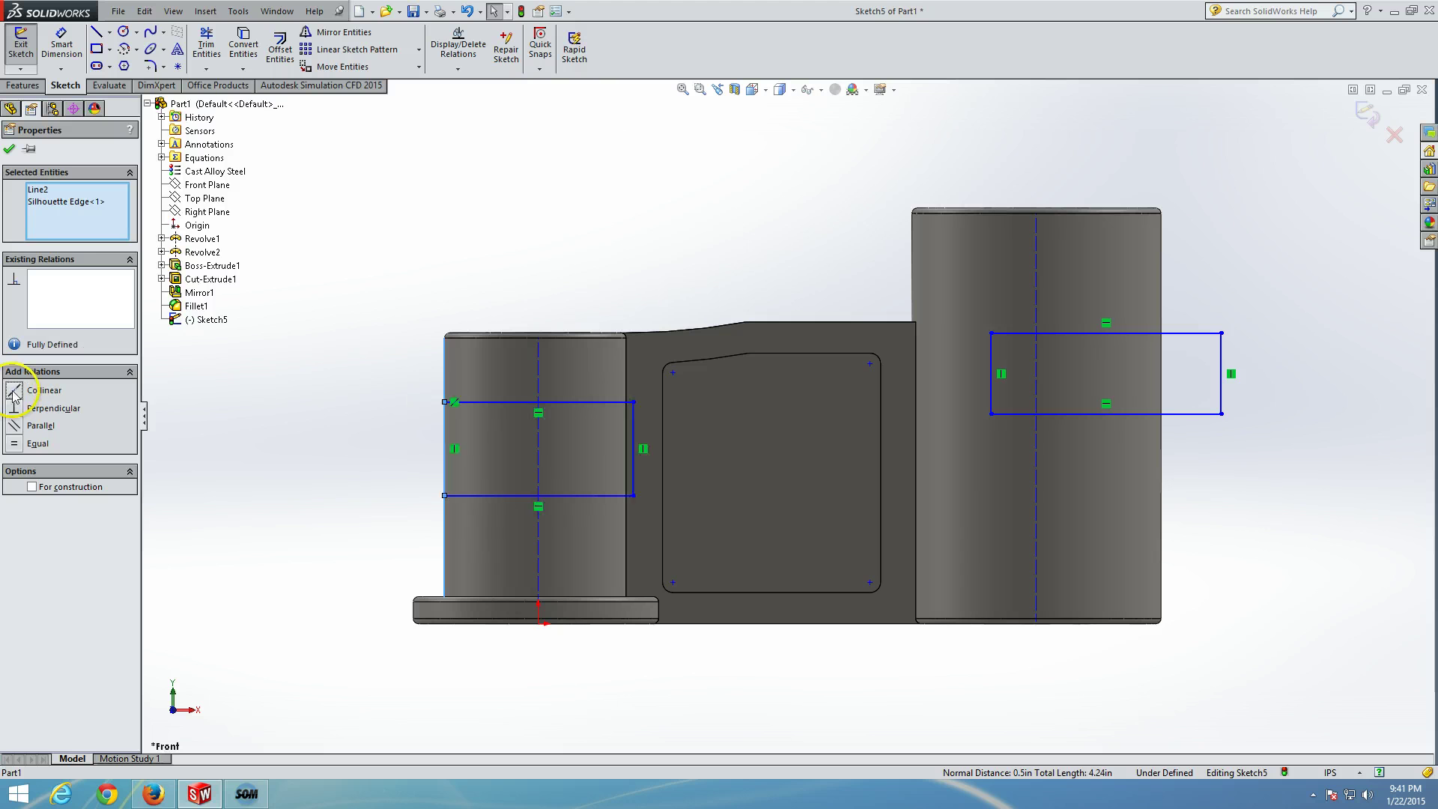
left_click(624, 438)
left_click(398, 214)
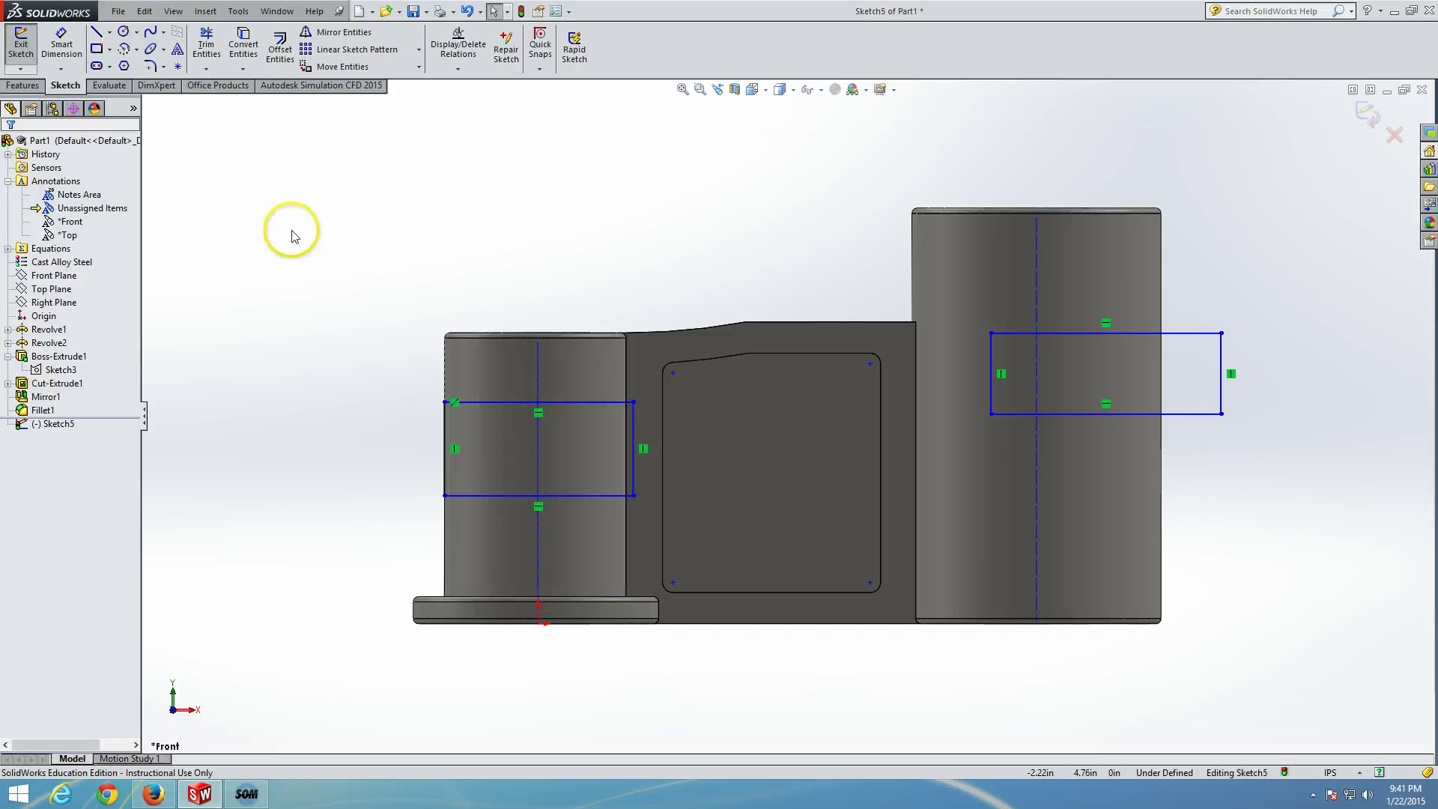
Make the rectangle's inner vertical side collinear with the edge where the short cylinder meets the web, and dismiss the storage warning
left_click(627, 448)
left_click(633, 436, "ctrl")
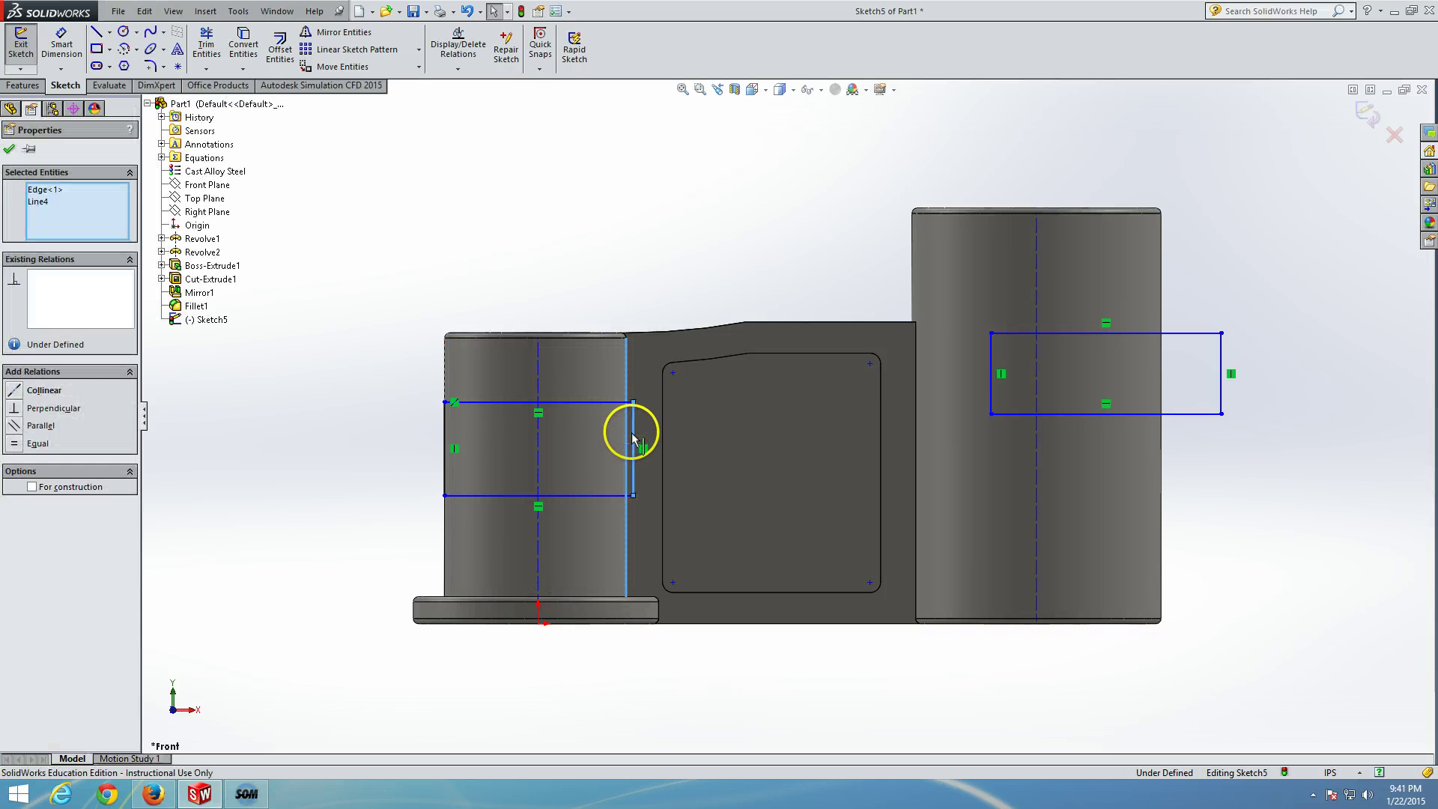
left_click(15, 392)
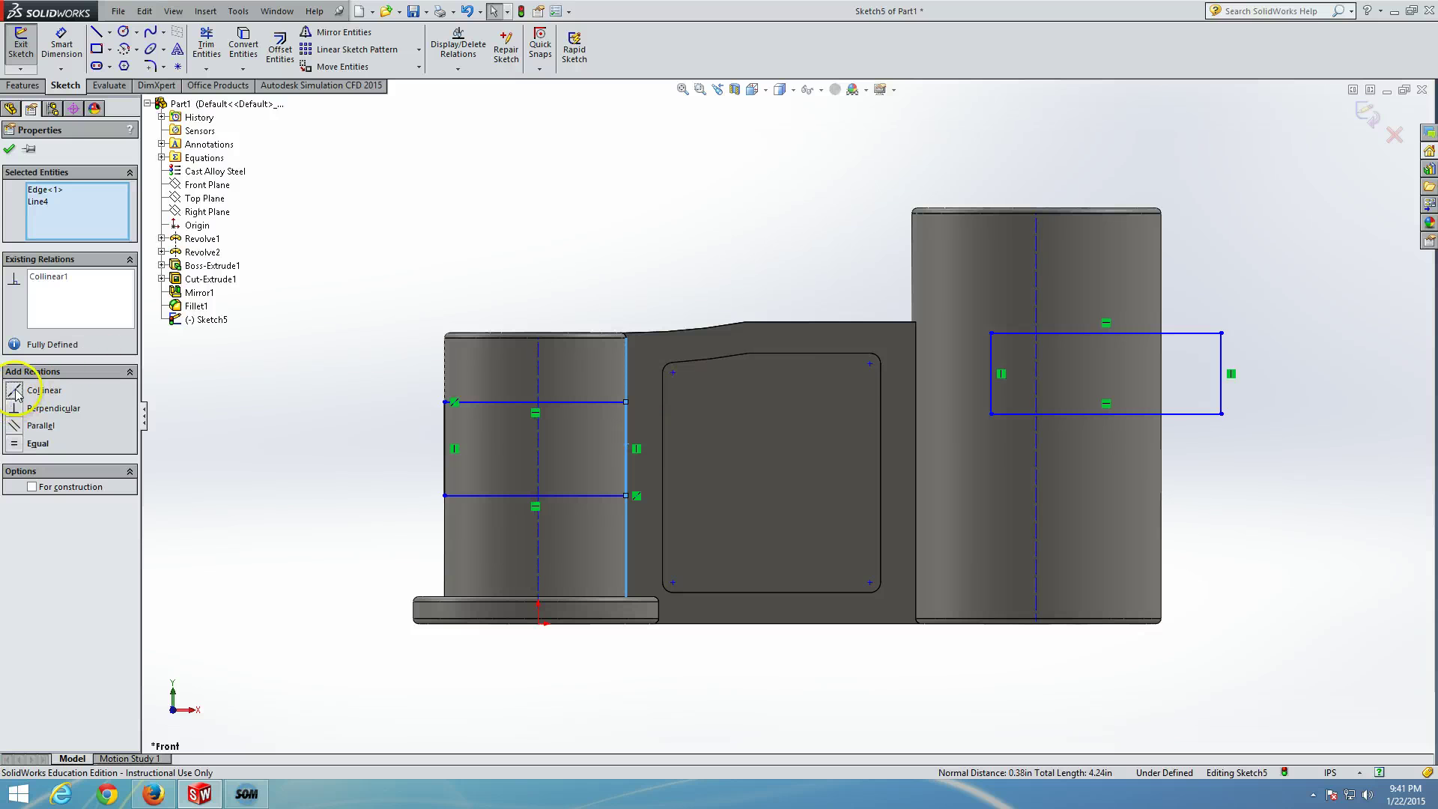
left_click(9, 149)
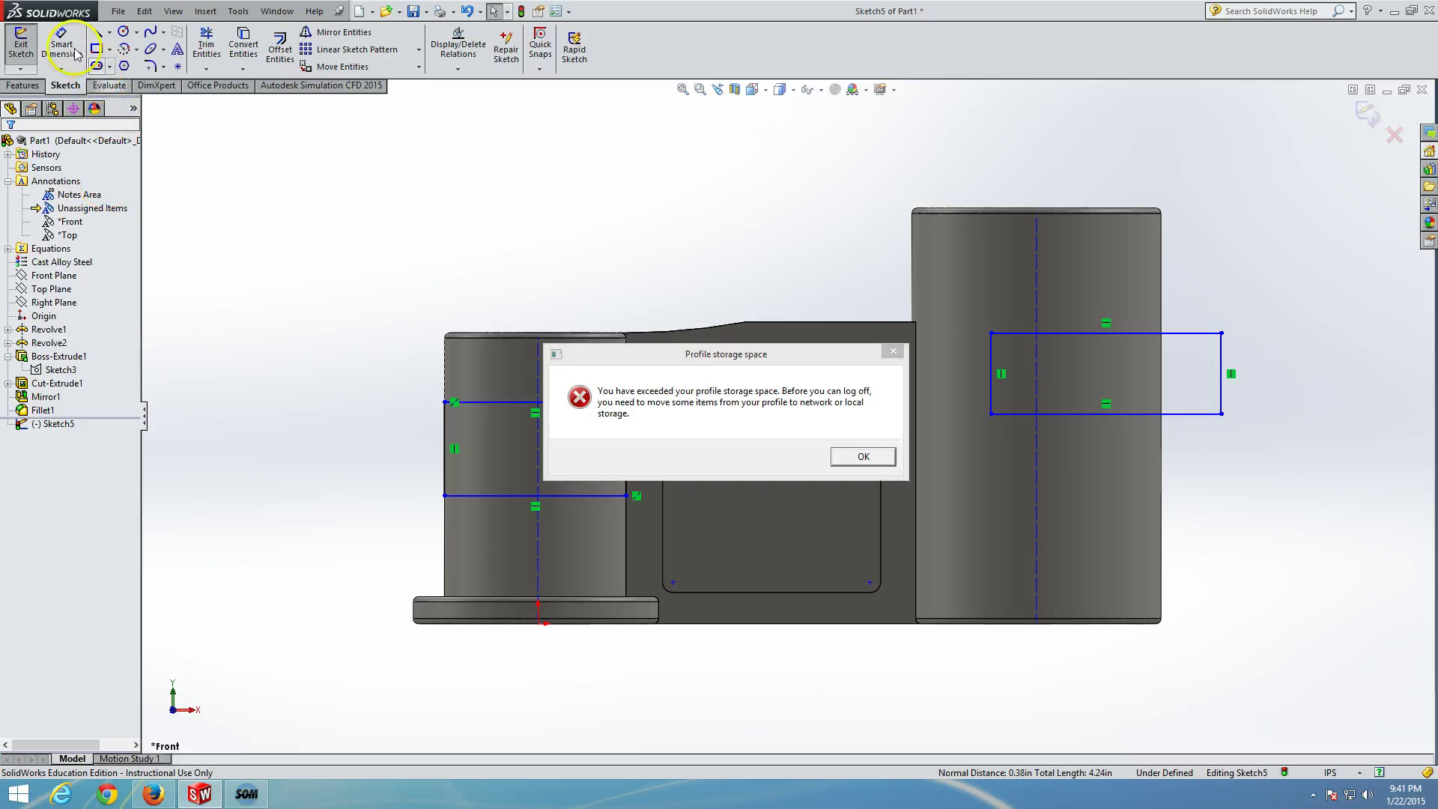
left_click(865, 454)
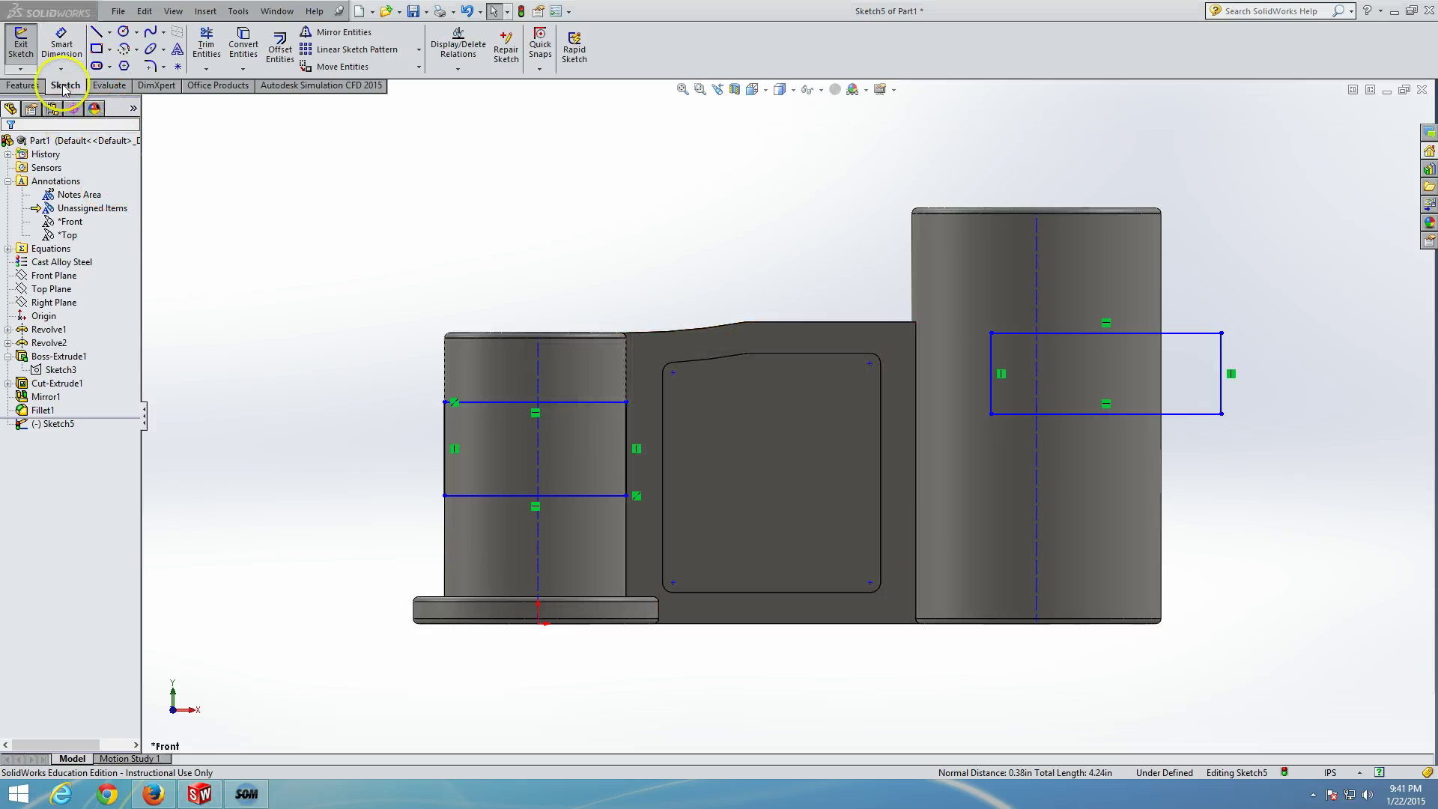
Dimension the lower side of the short cylinder's rectangle 1.25 in above the bottom edge of the flange
left_click(62, 43)
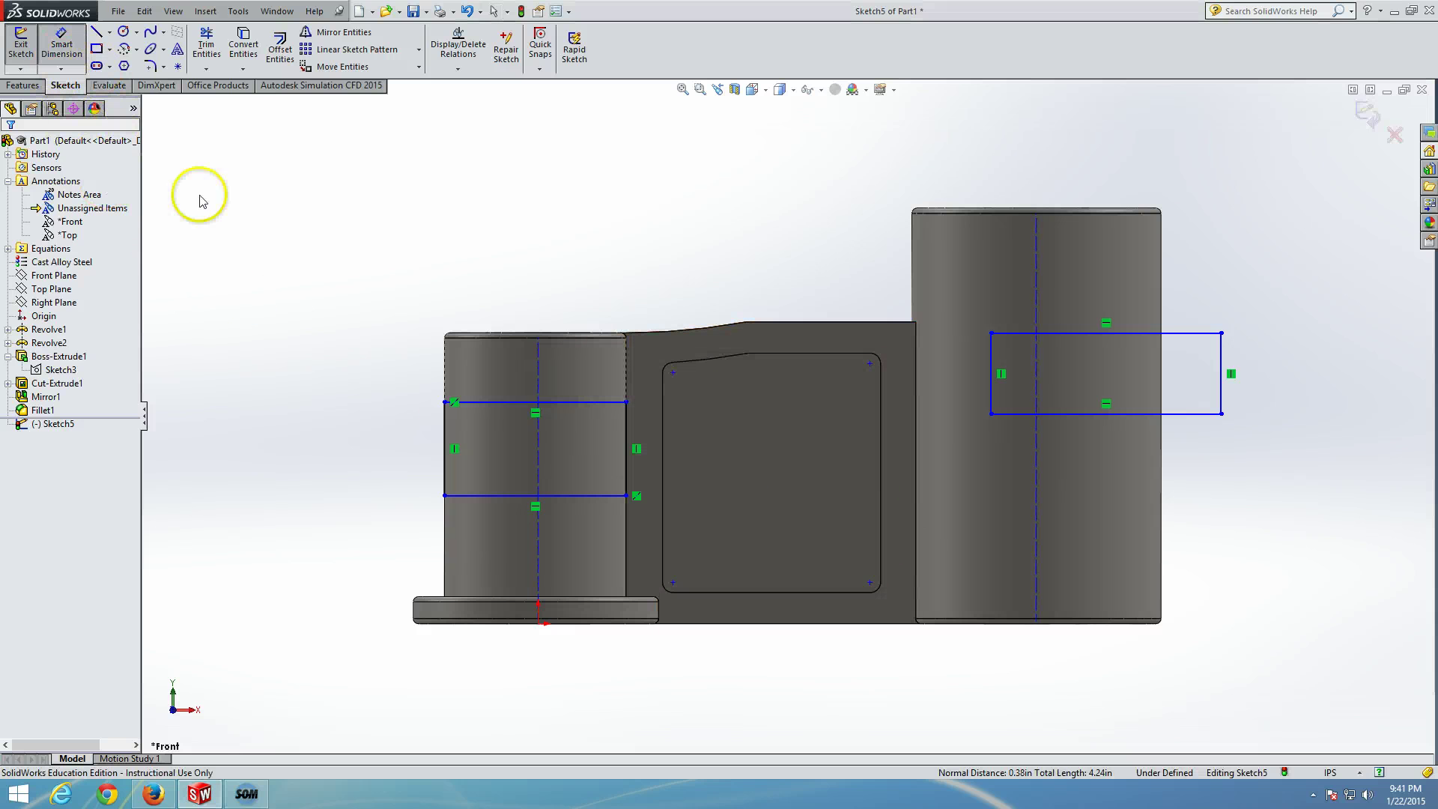
left_click(500, 497)
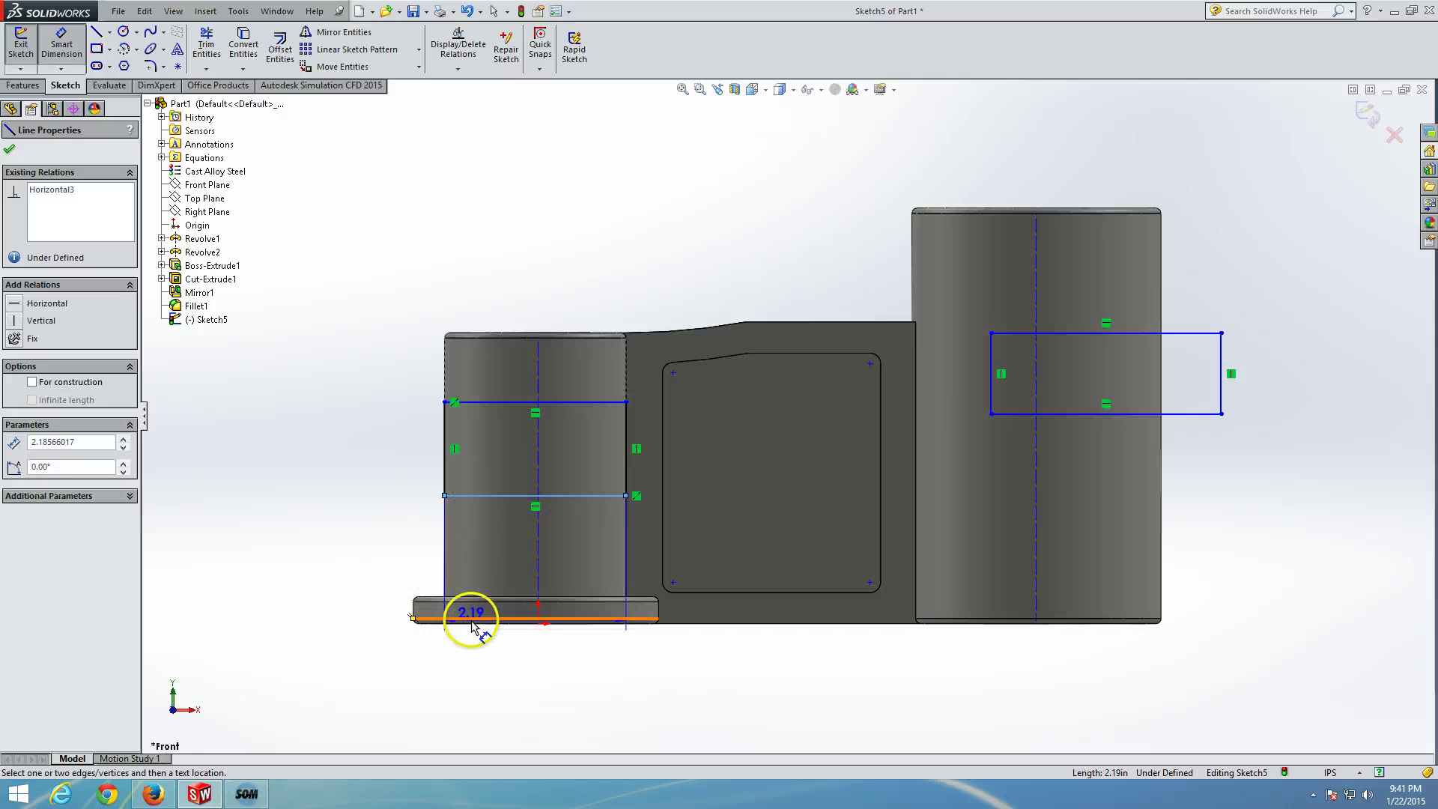
left_click(472, 626)
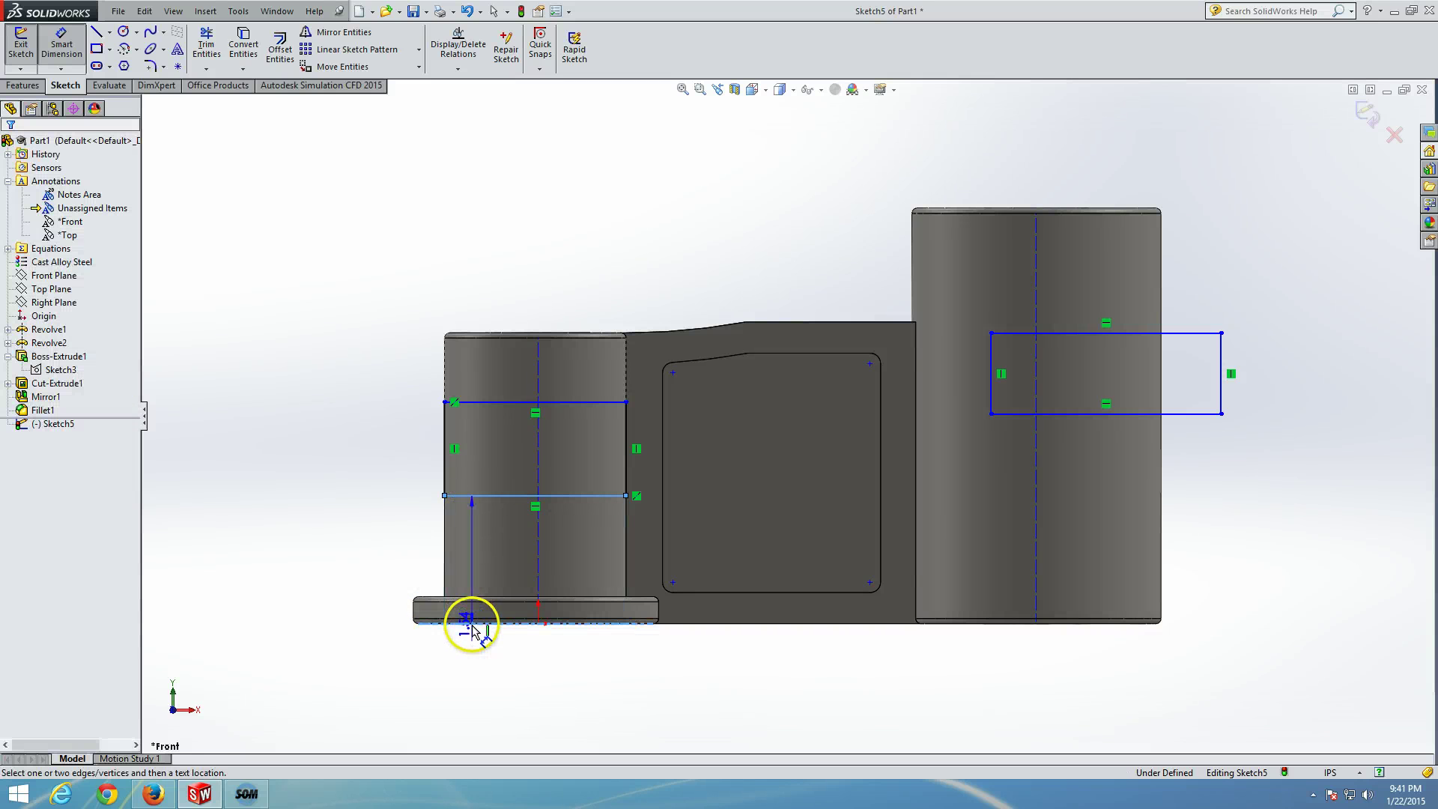
left_click(367, 595)
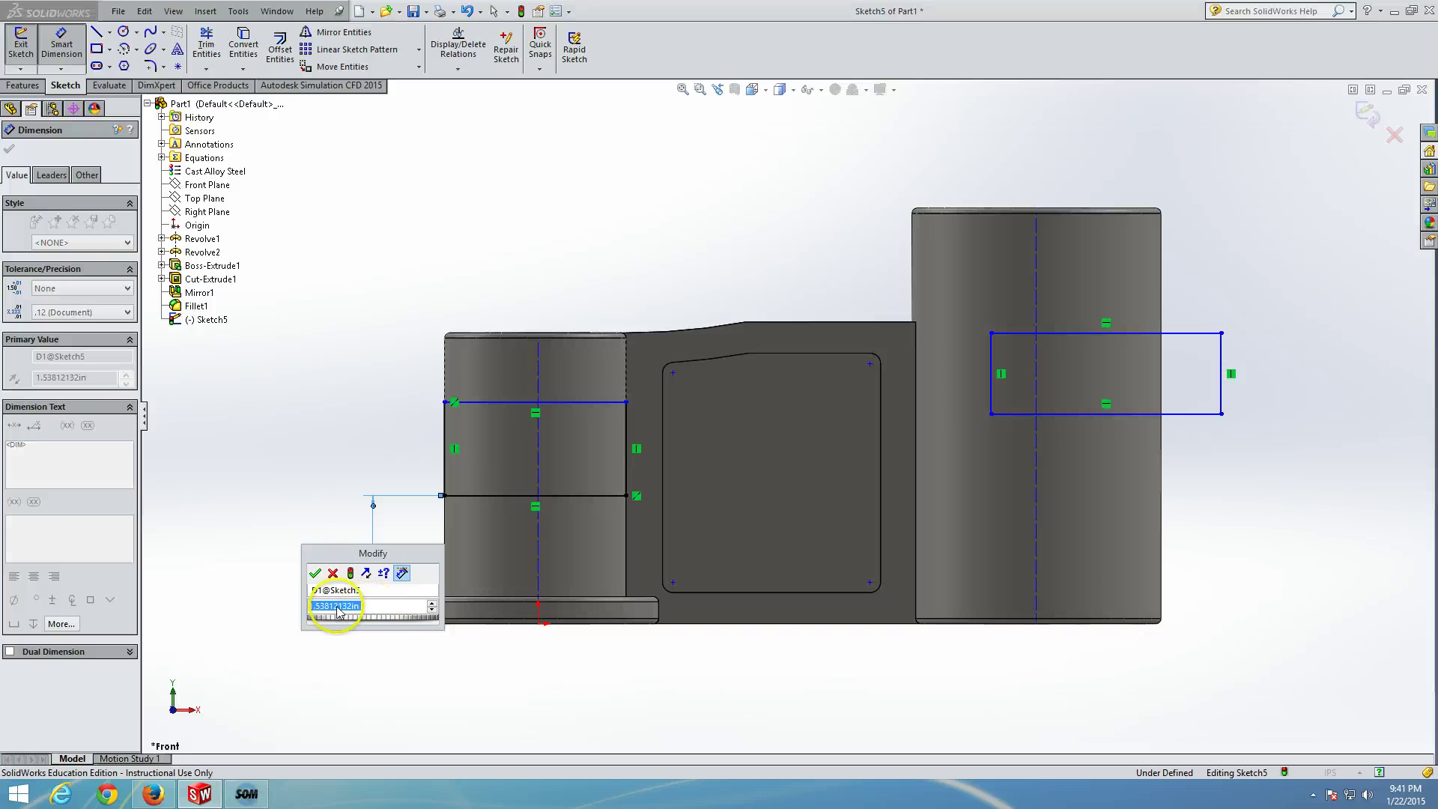
type("1.531.35")
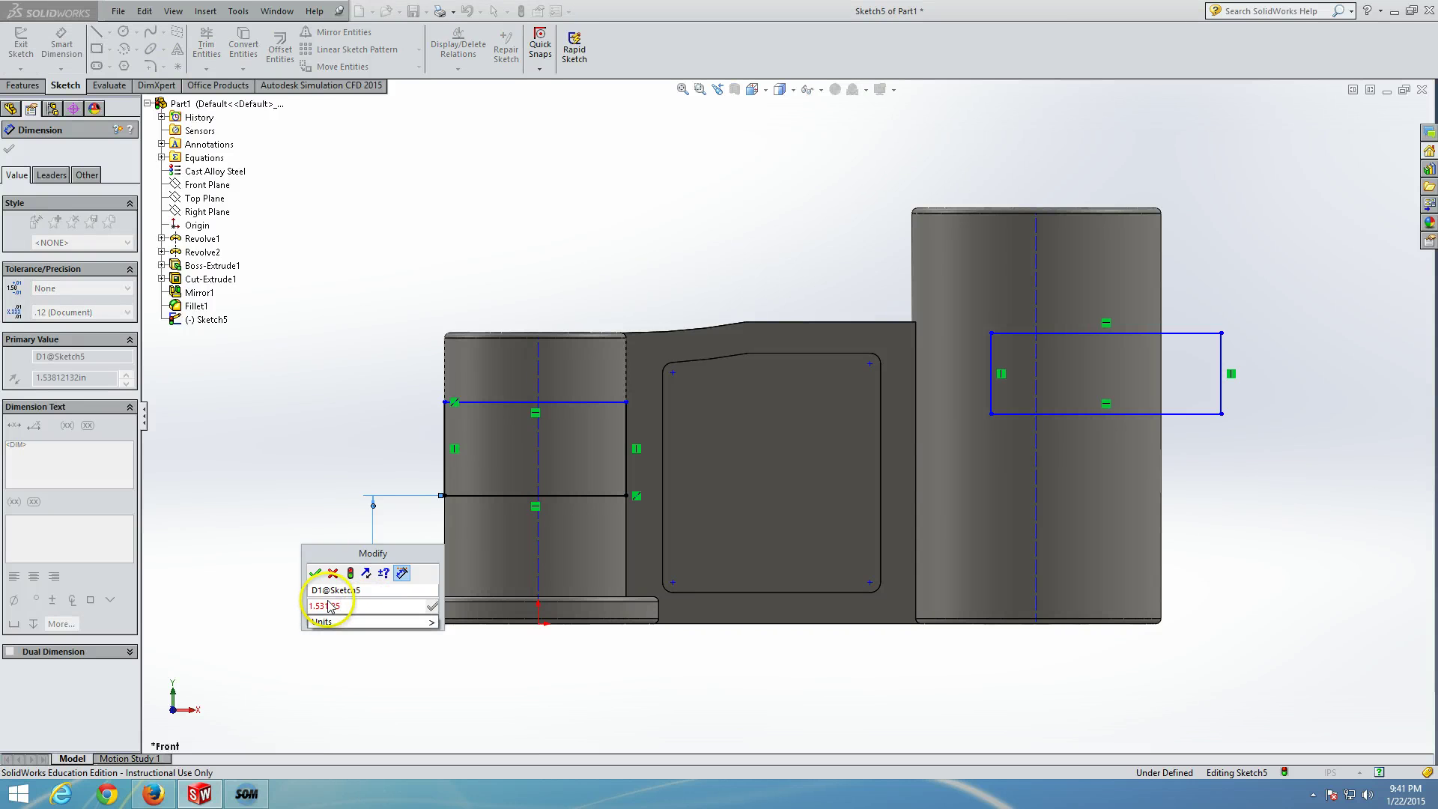
key("BackSpace")
key("BackSpace")
key("BackSpace")
key("BackSpace")
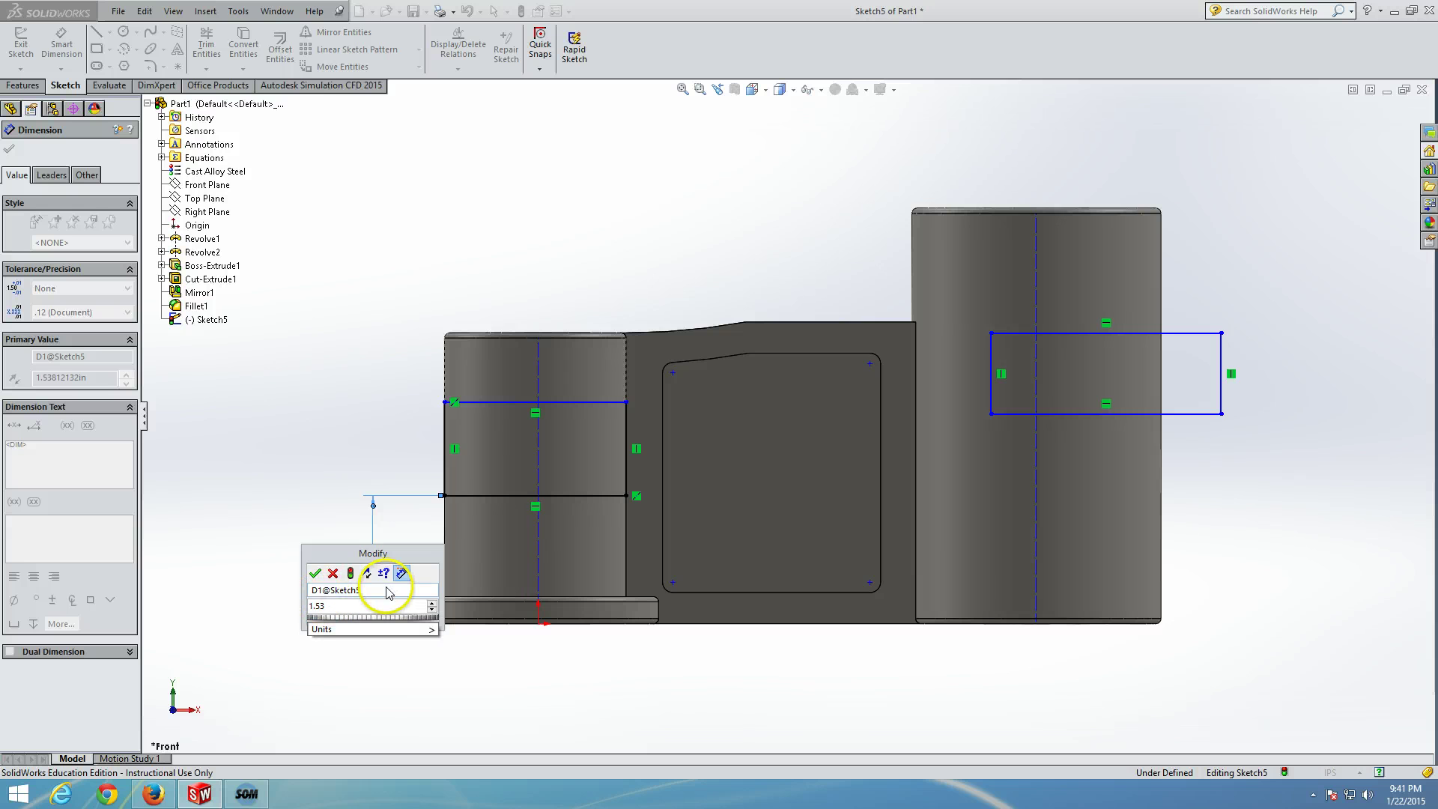
key("BackSpace")
key("BackSpace")
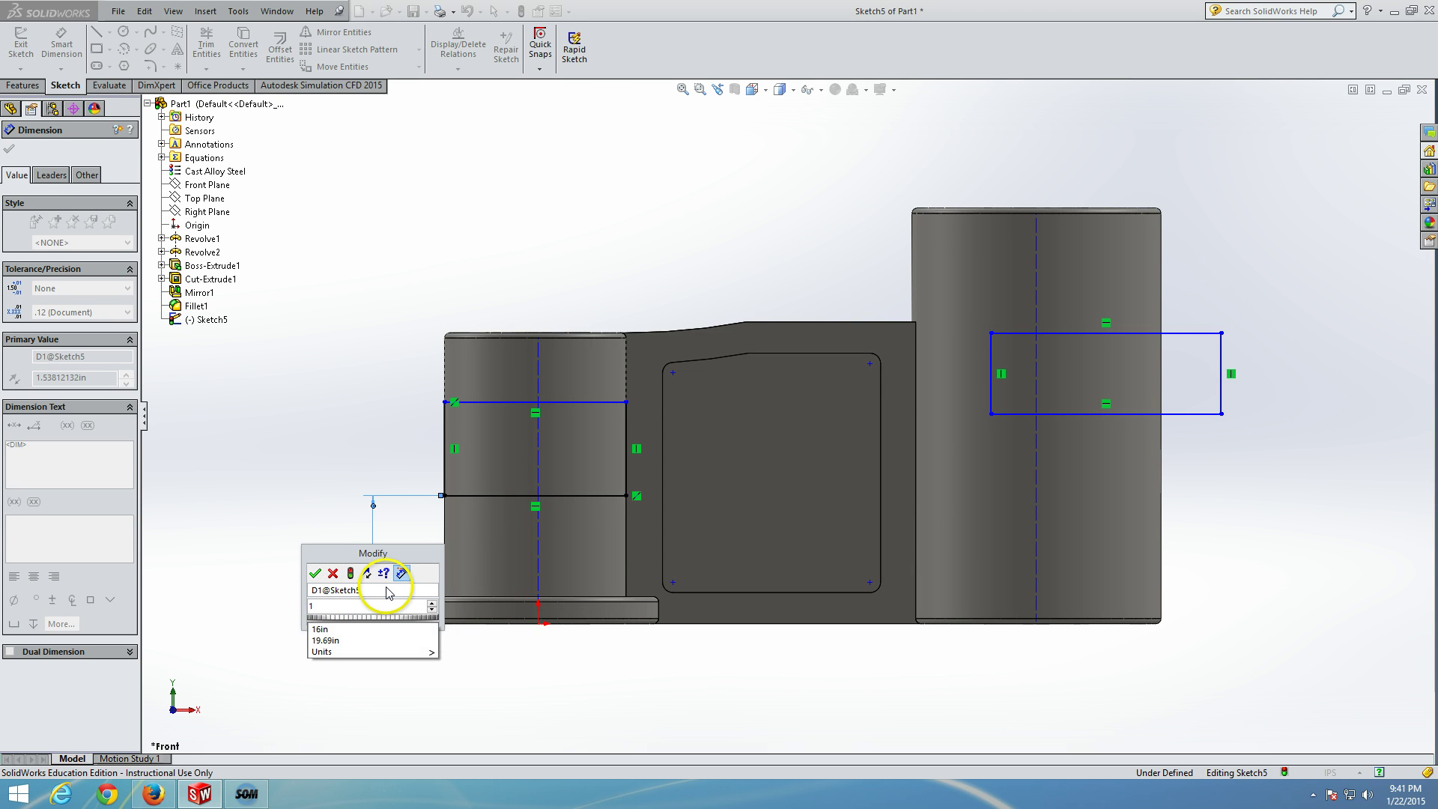
key("Return")
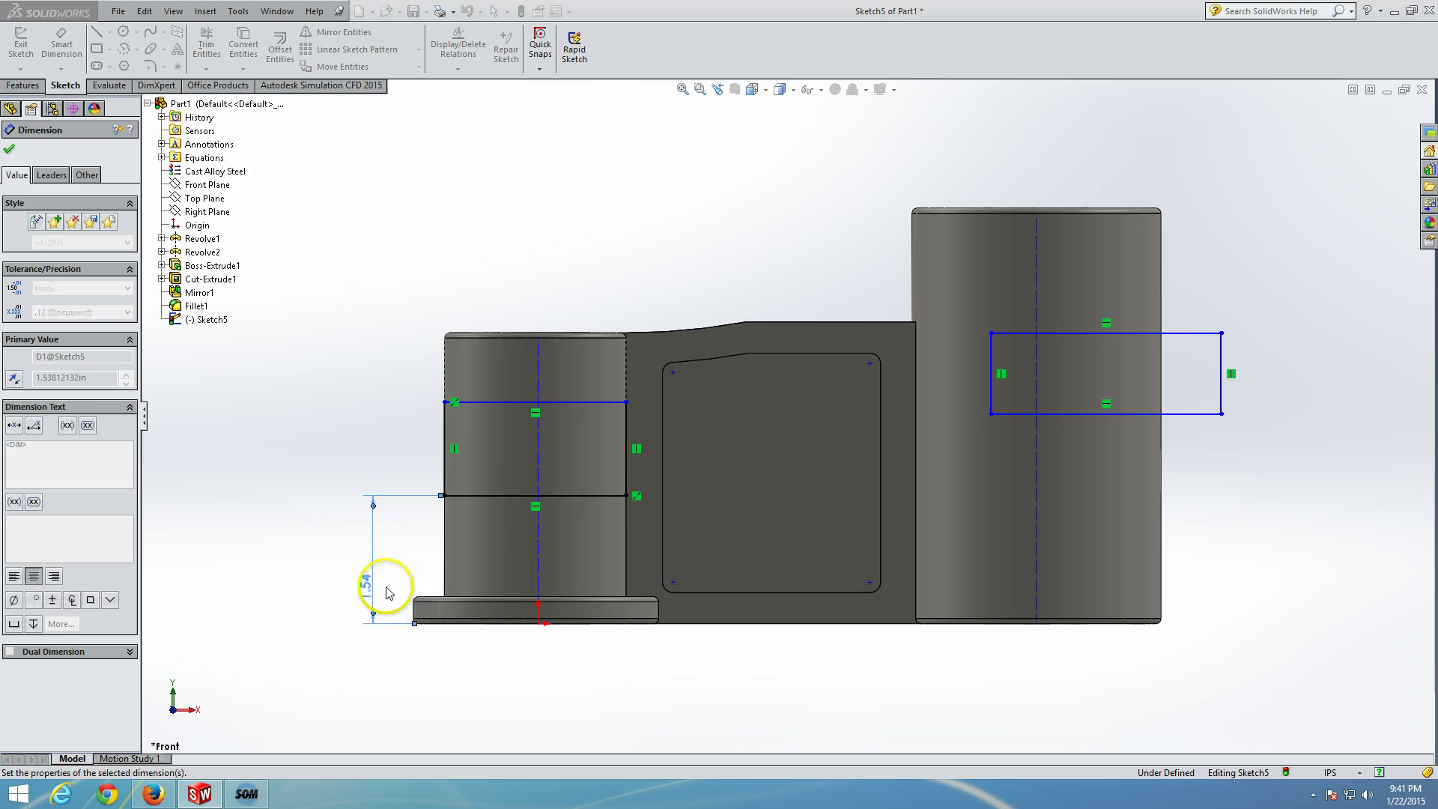
Dimension the height of the short cylinder's rectangle as 1.25 in
left_click(517, 409)
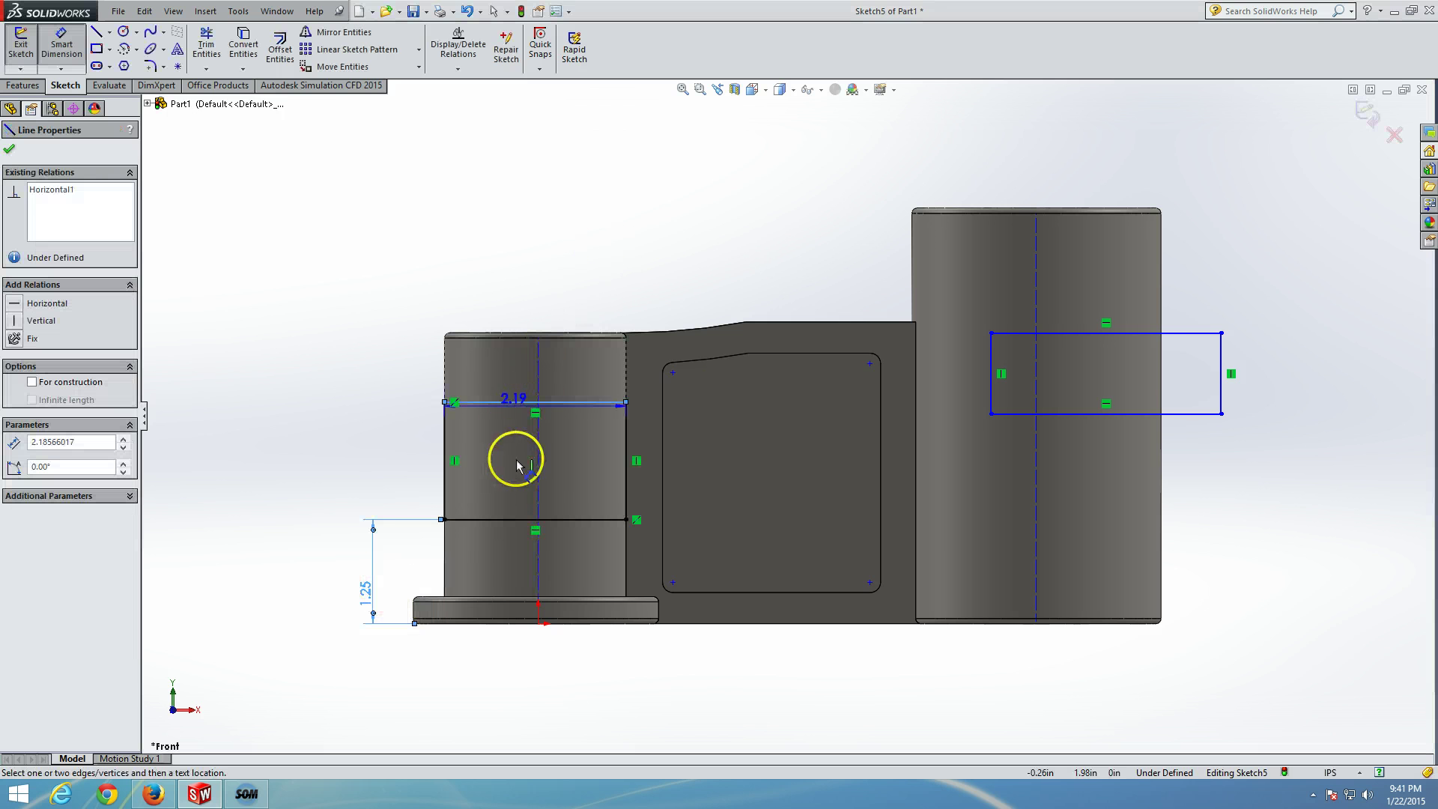
left_click(527, 523)
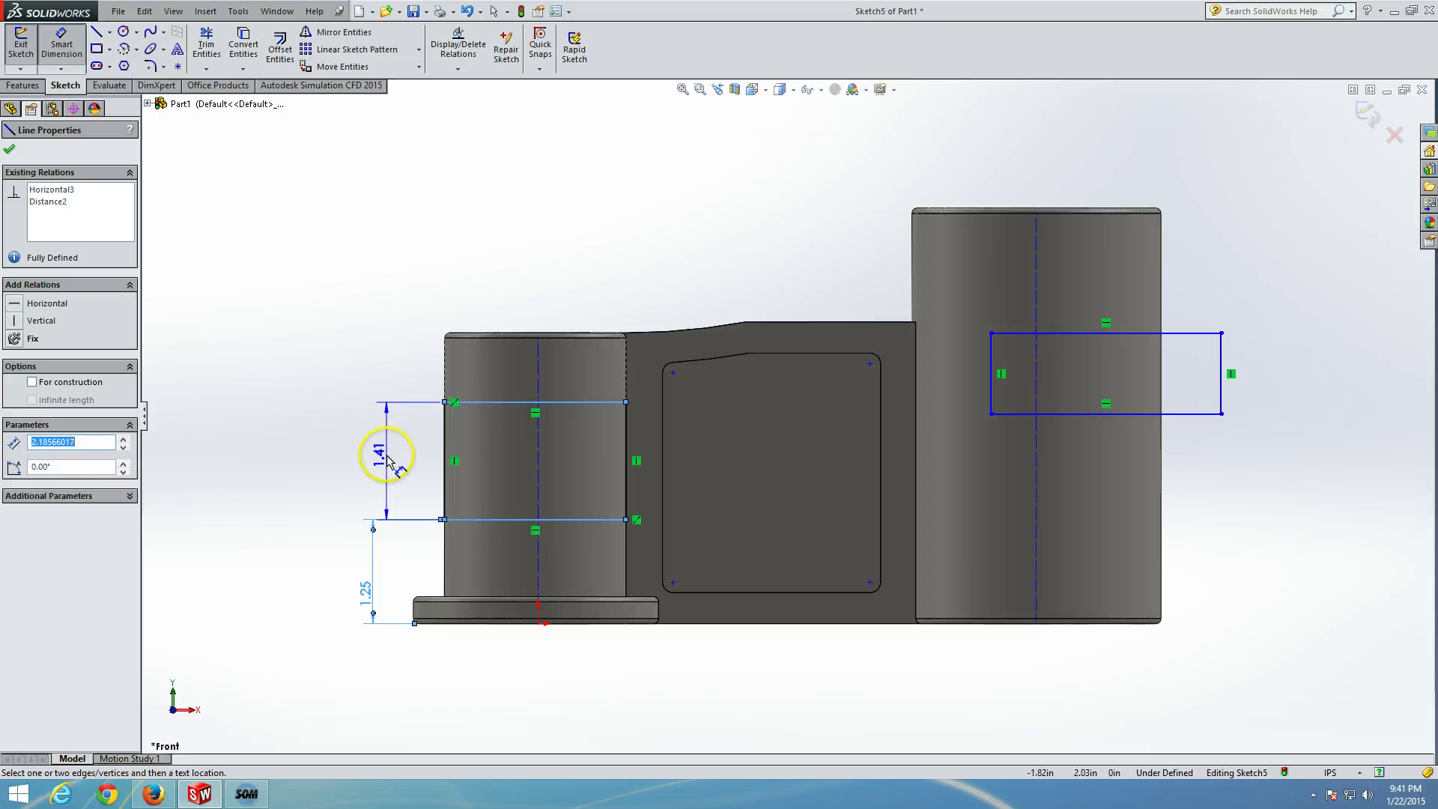
left_click(389, 459)
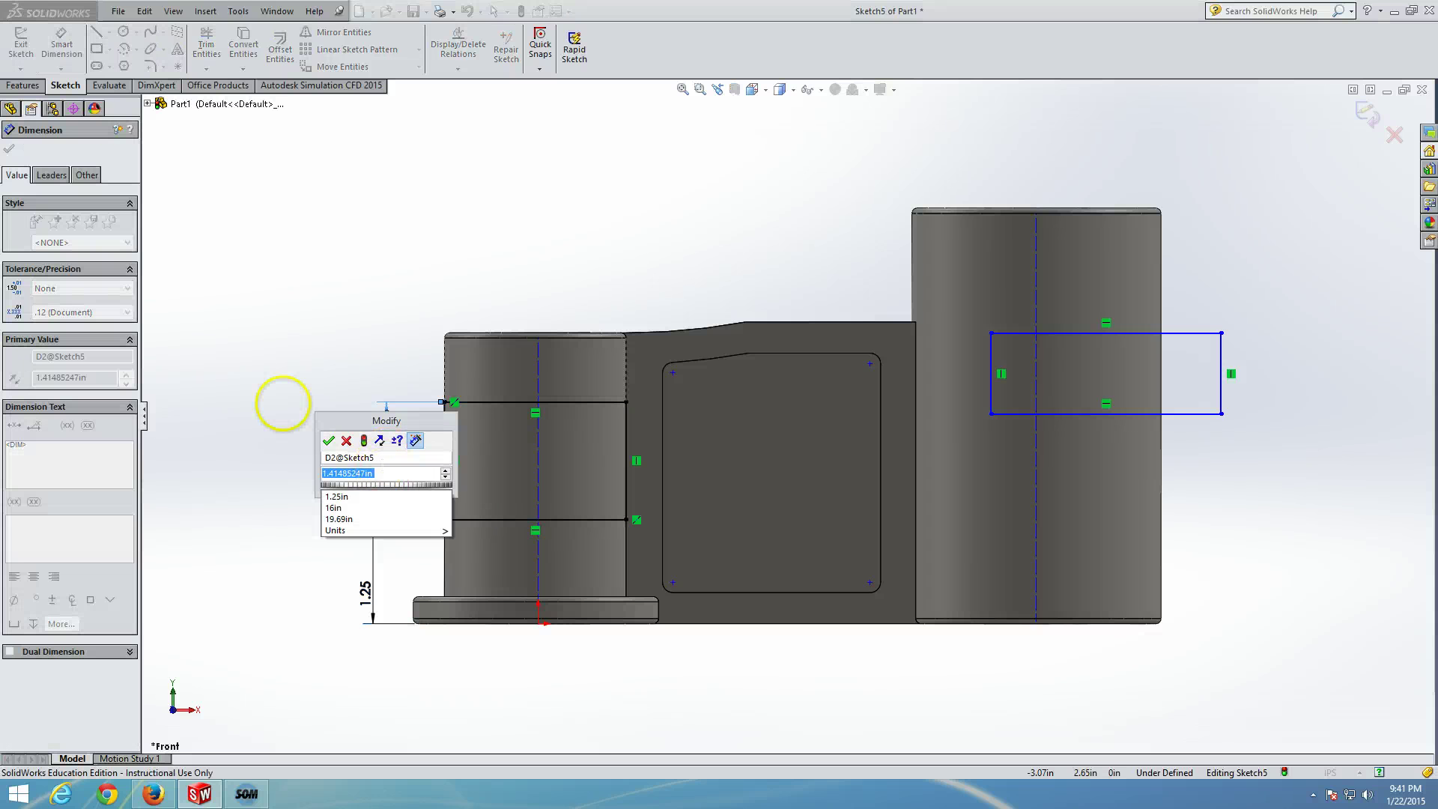
key("Return")
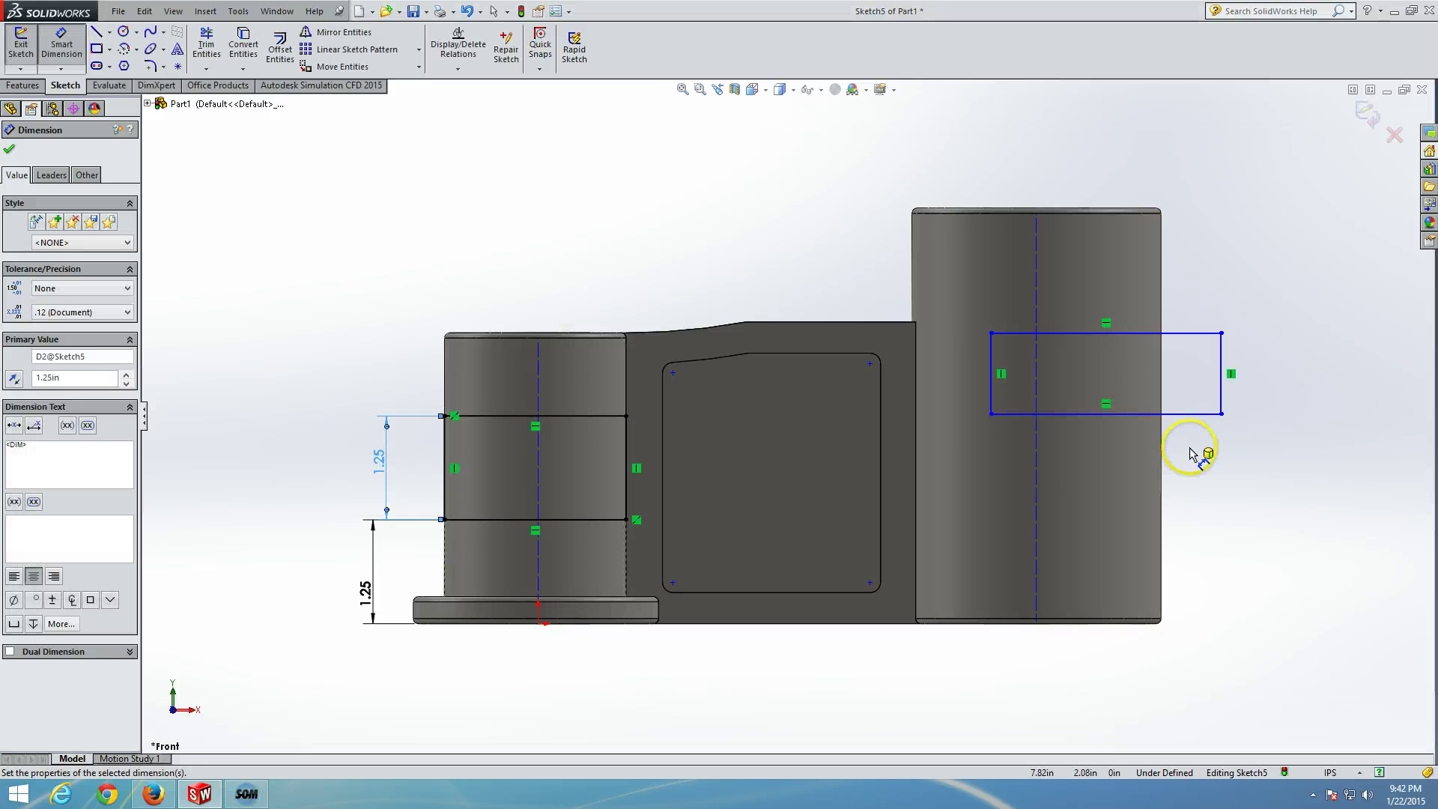
left_click(1194, 413)
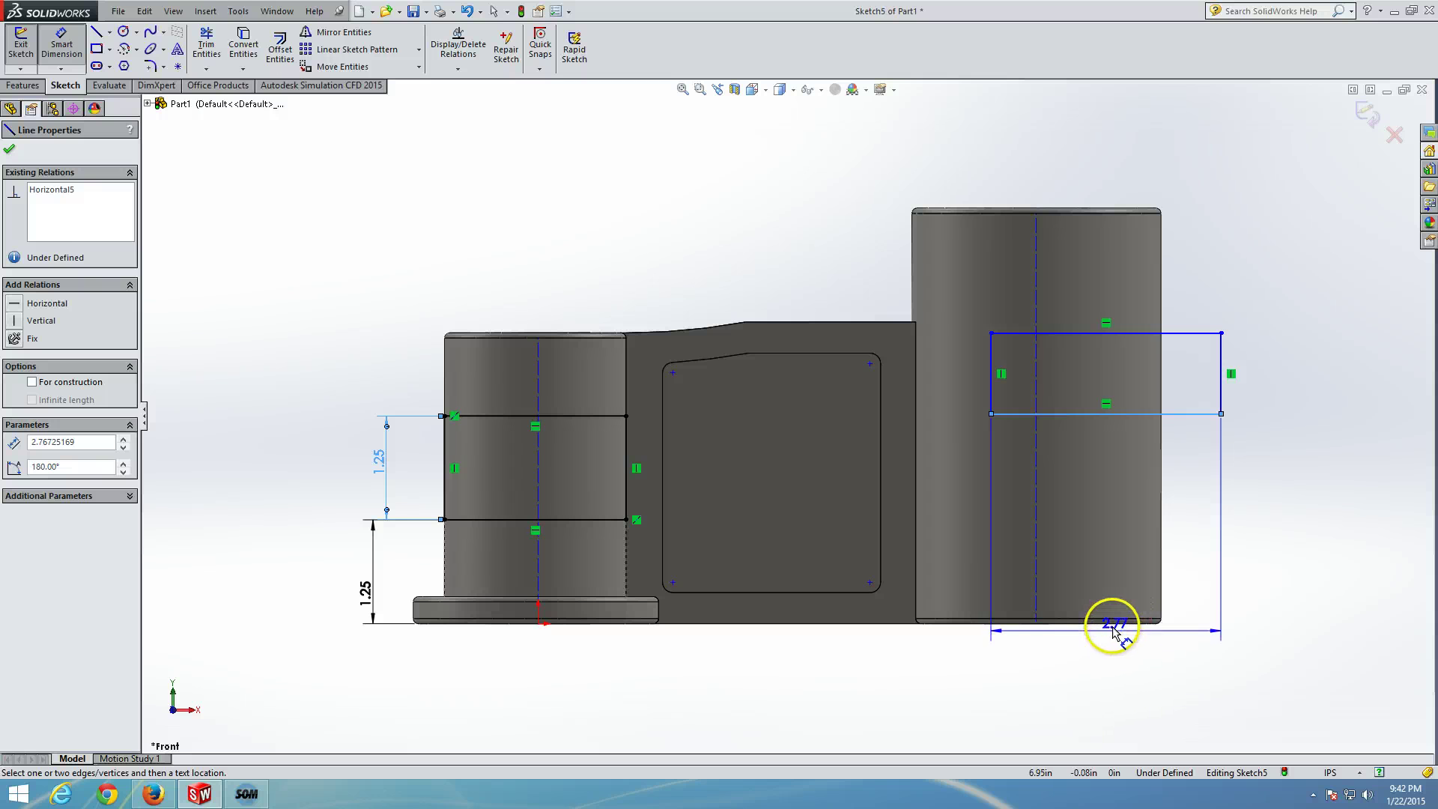
left_click(1109, 623)
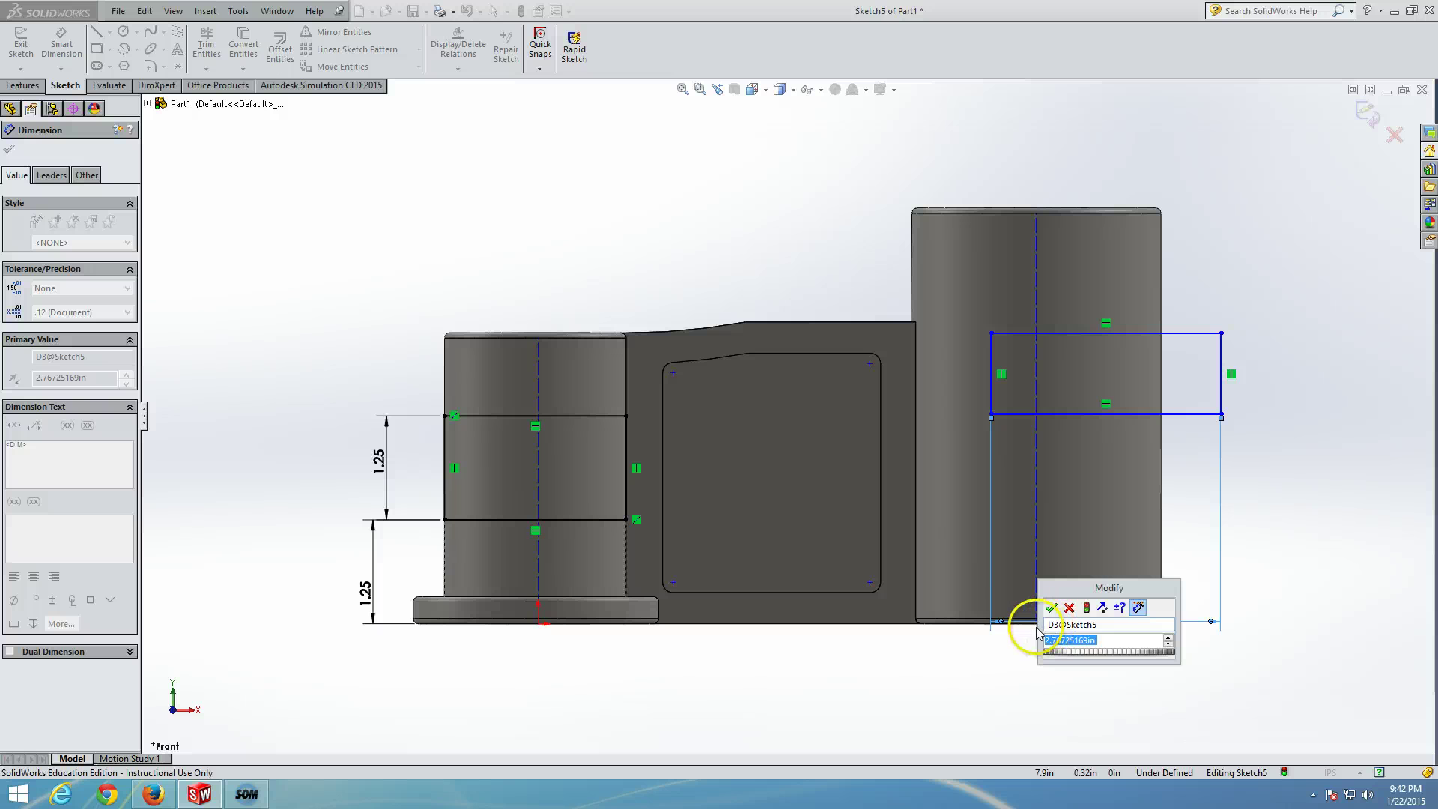
key("BackSpace")
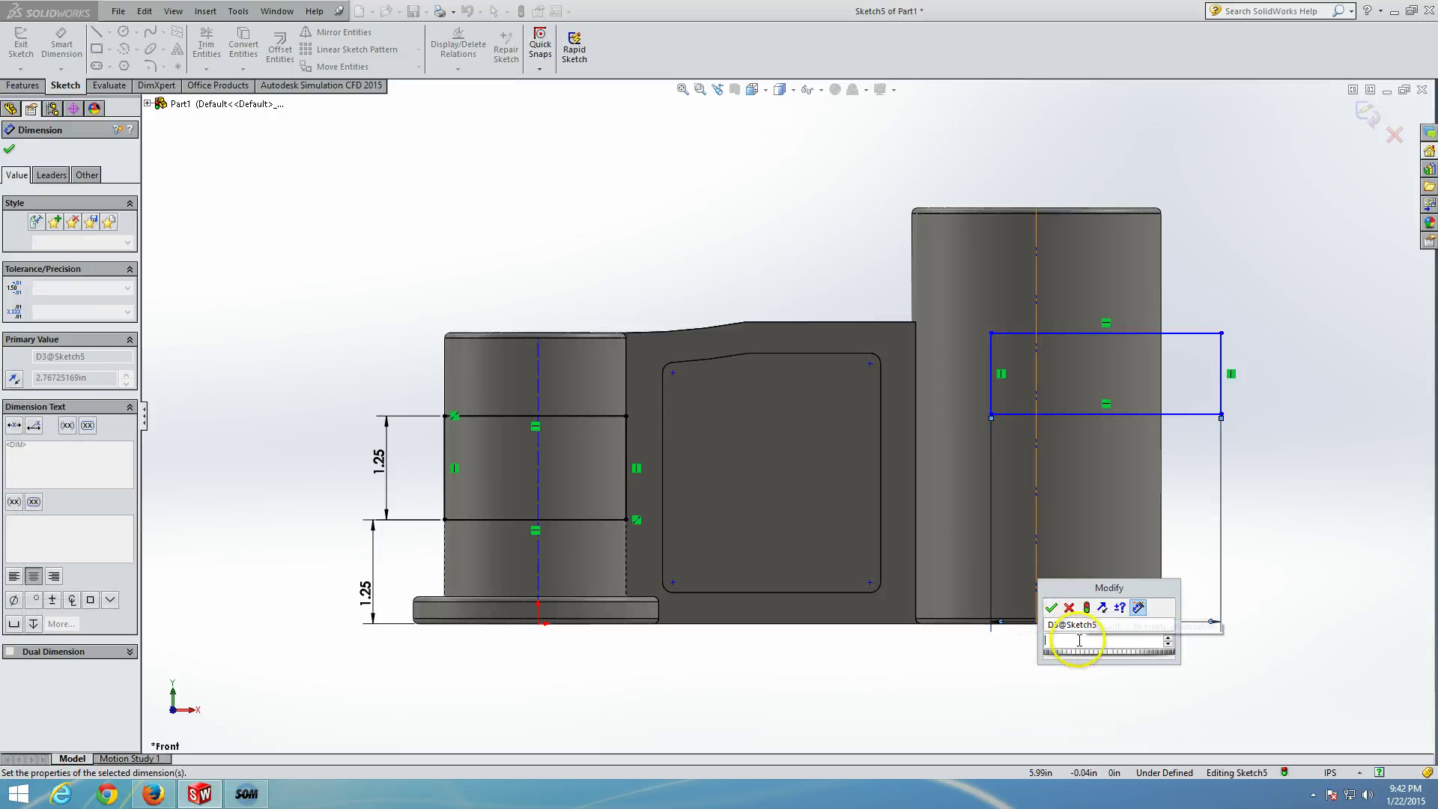
key("Escape")
key("Escape")
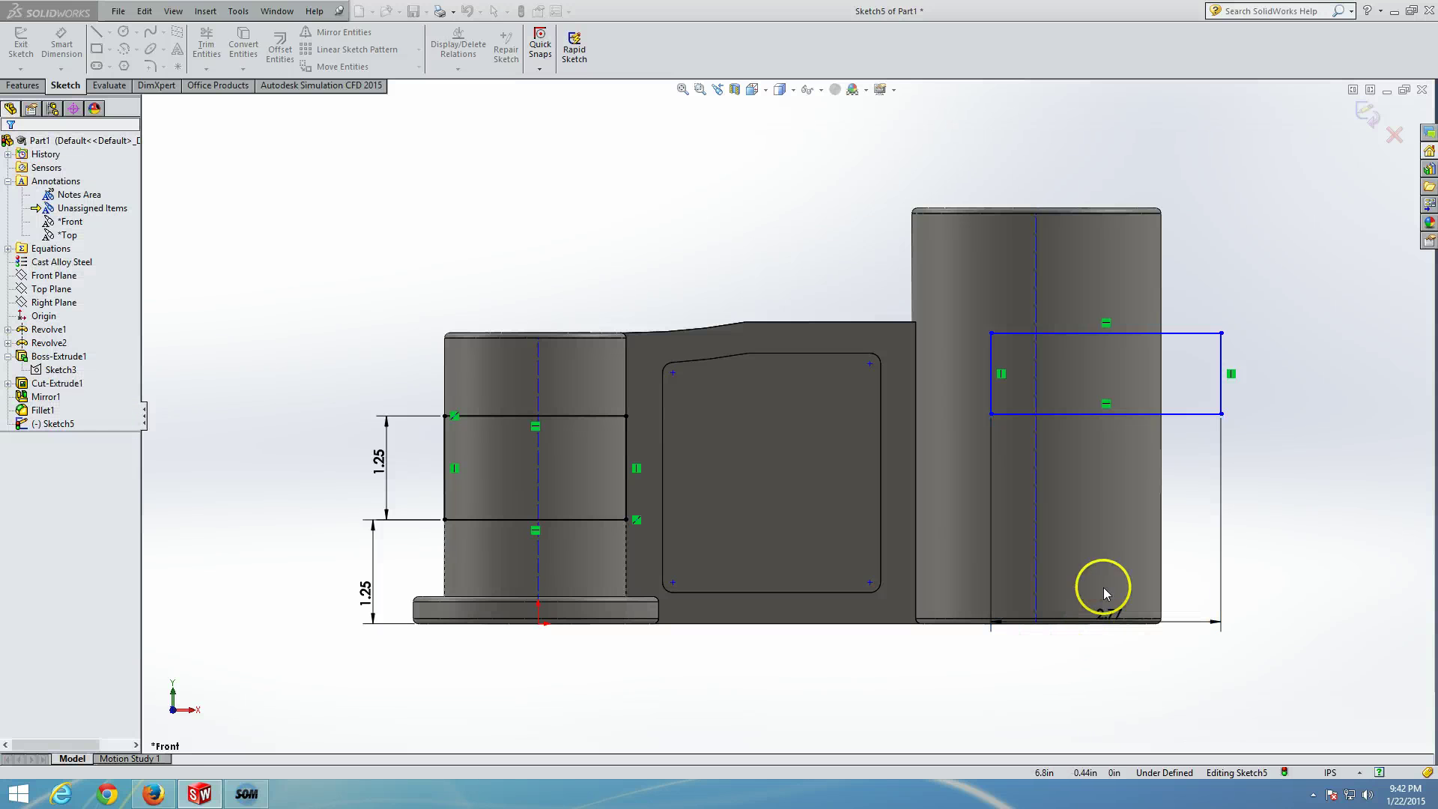
left_click(1193, 620)
key("Delete")
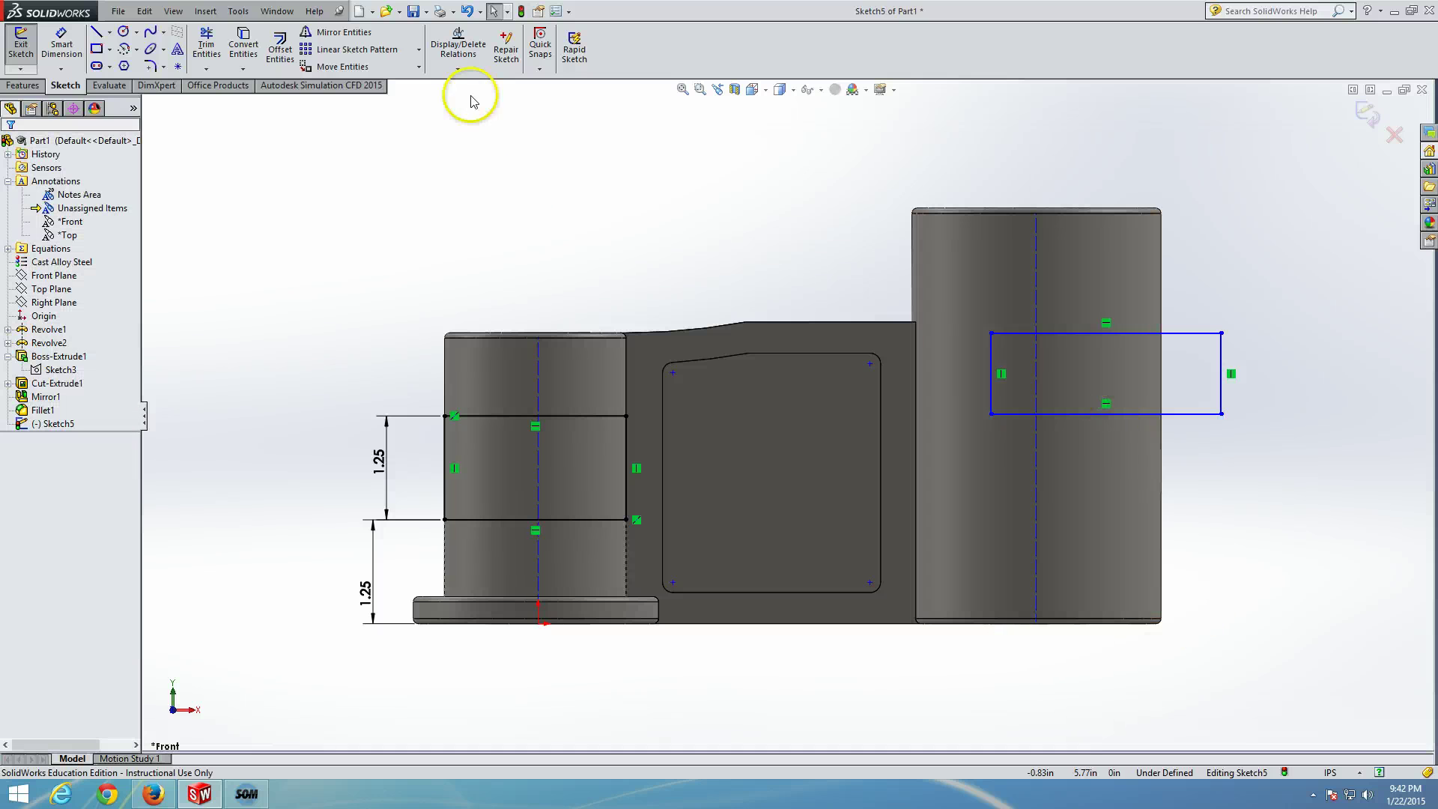
Dimension the lower side of the tall cylinder's rectangle 1.5 in above the cylinder's bottom edge with a vertical dimension
left_click(63, 69)
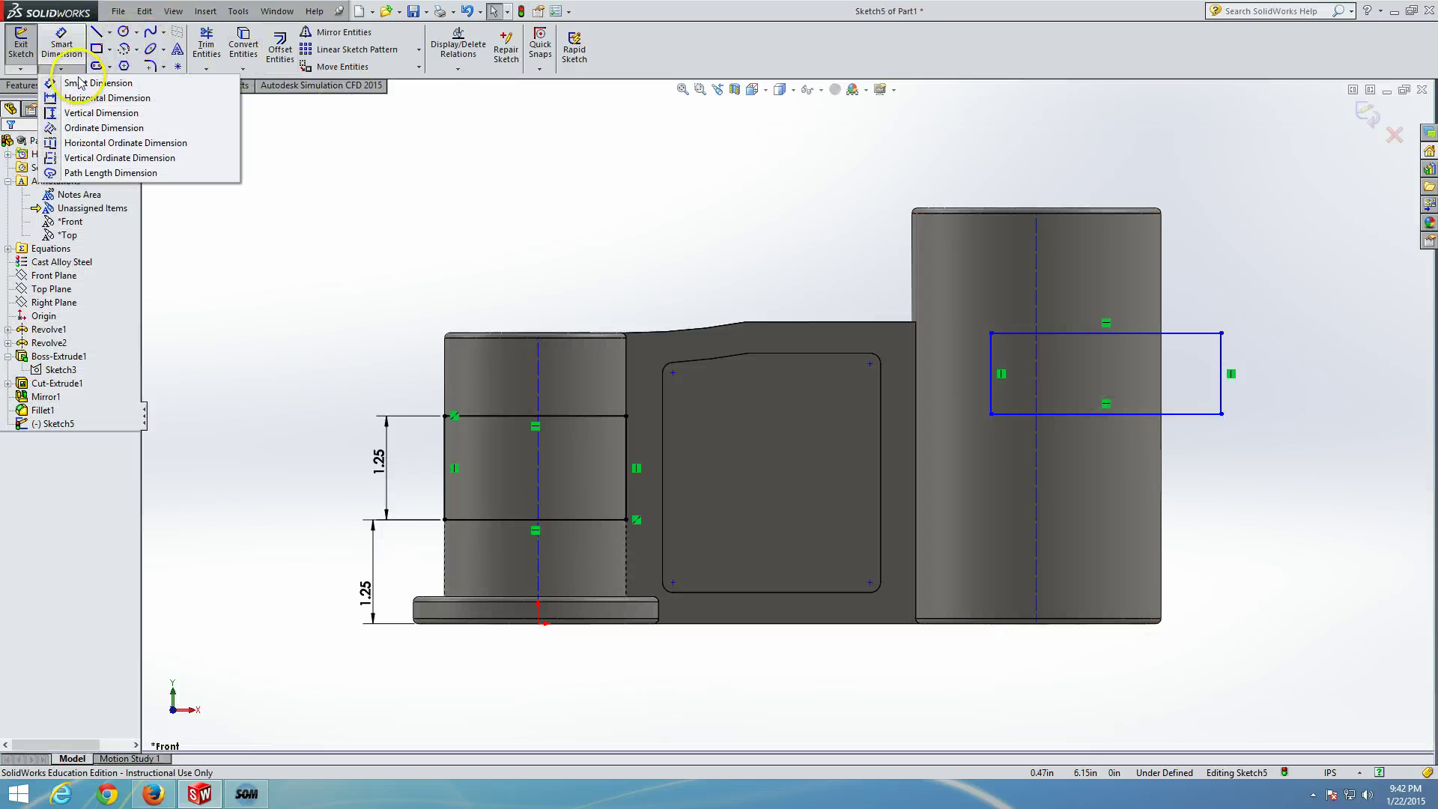
left_click(112, 112)
left_click(1181, 414)
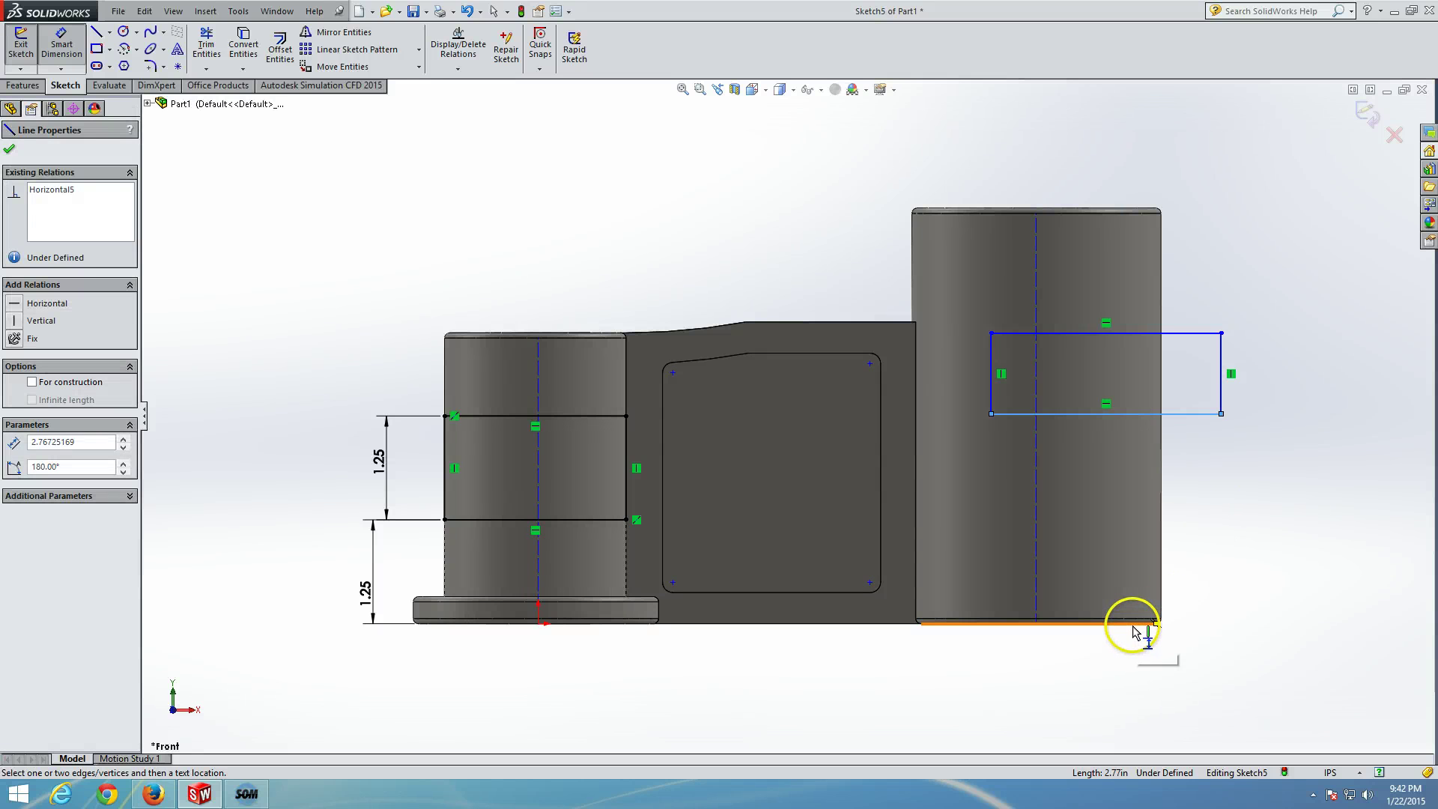
left_click(1134, 628)
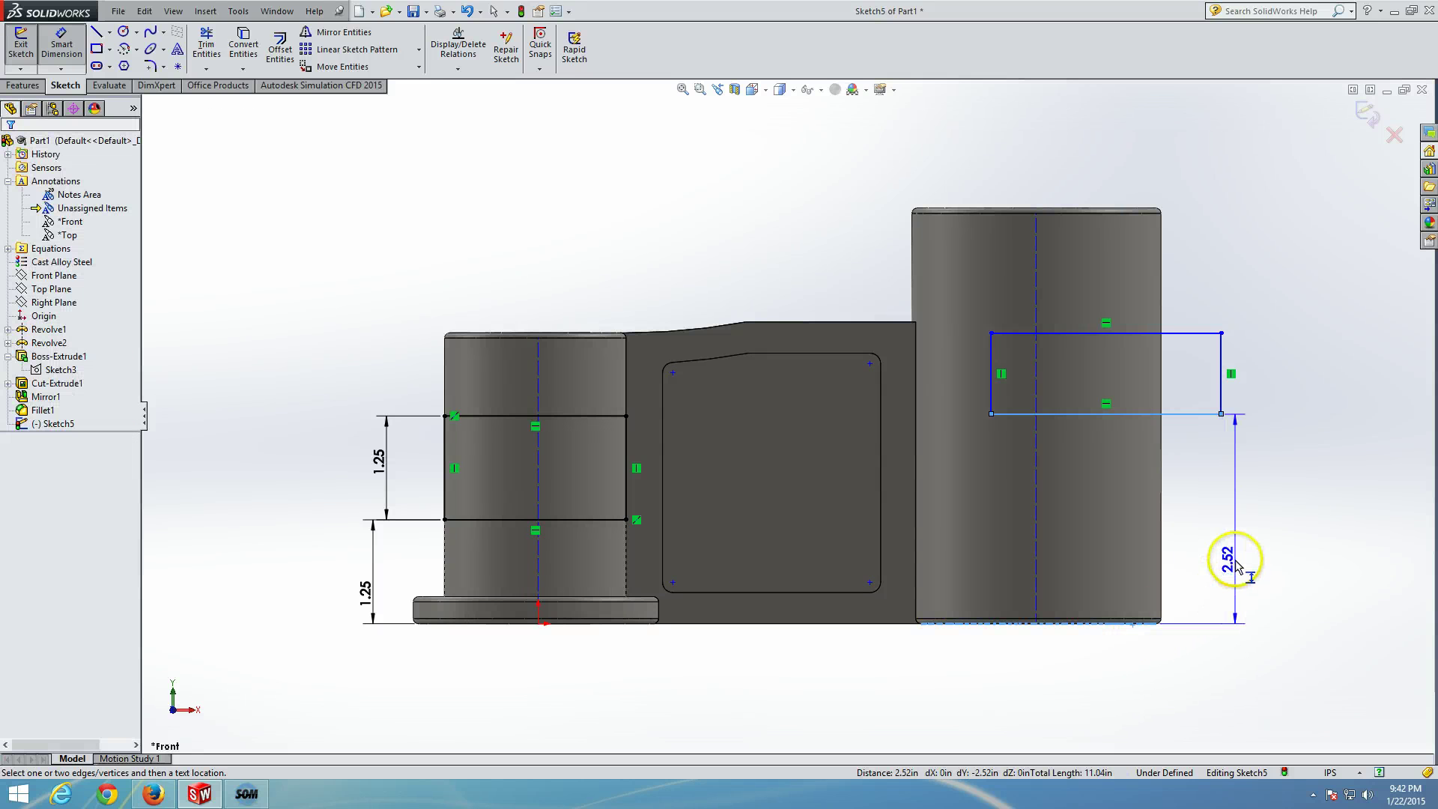
left_click(1234, 564)
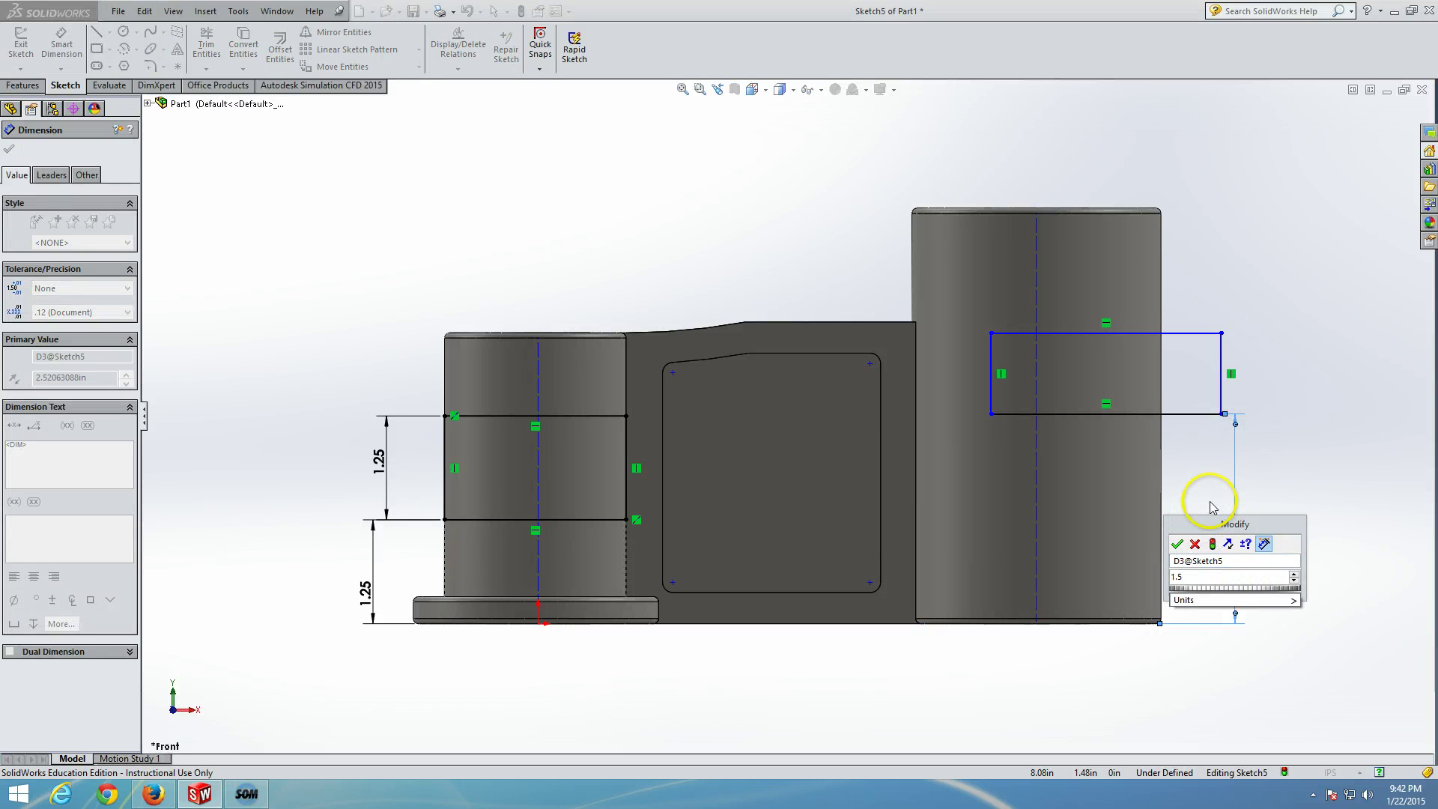
type("1.5")
key("Return")
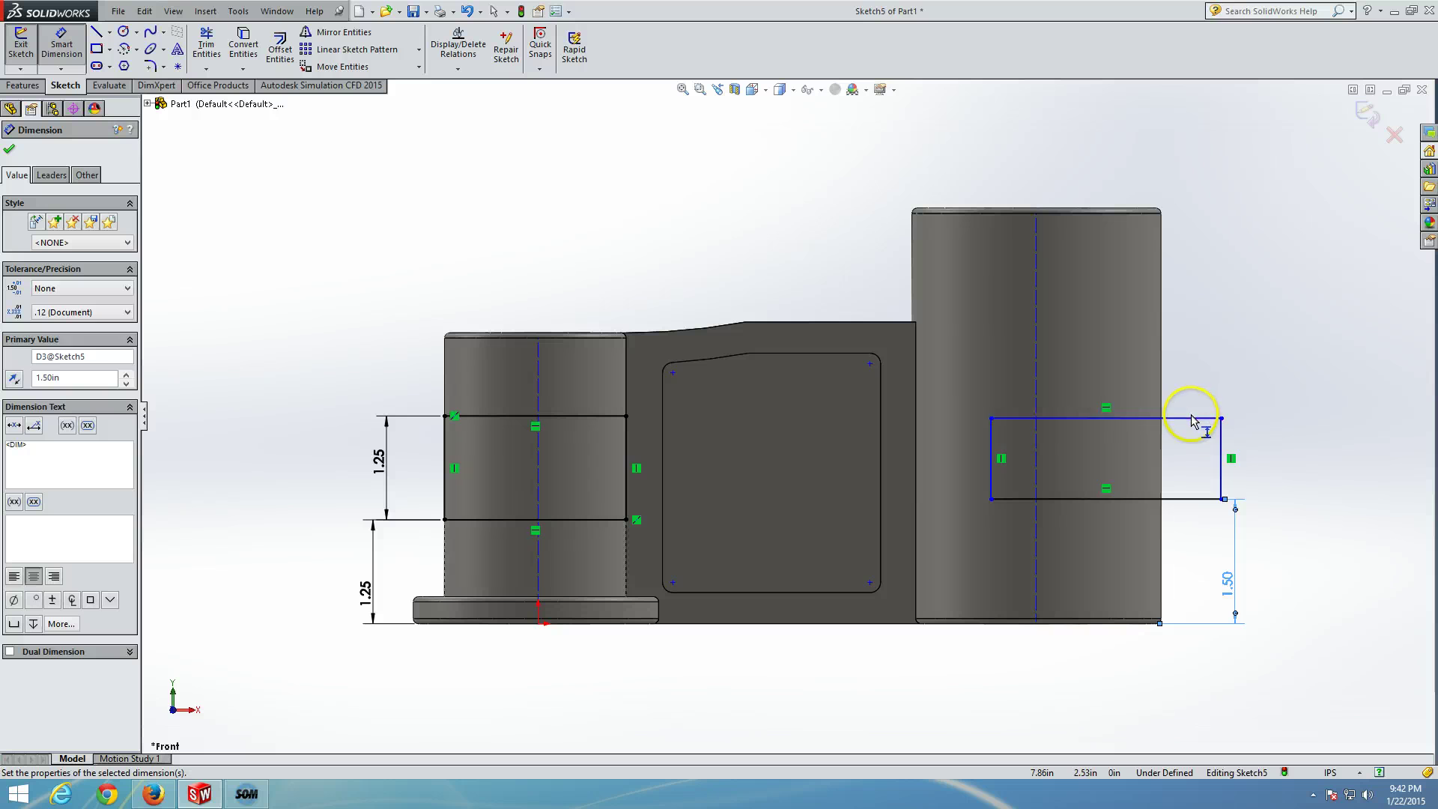
Dimension the height of the tall cylinder's rectangle as 2 in and leave the dimension tool
left_click(1194, 418)
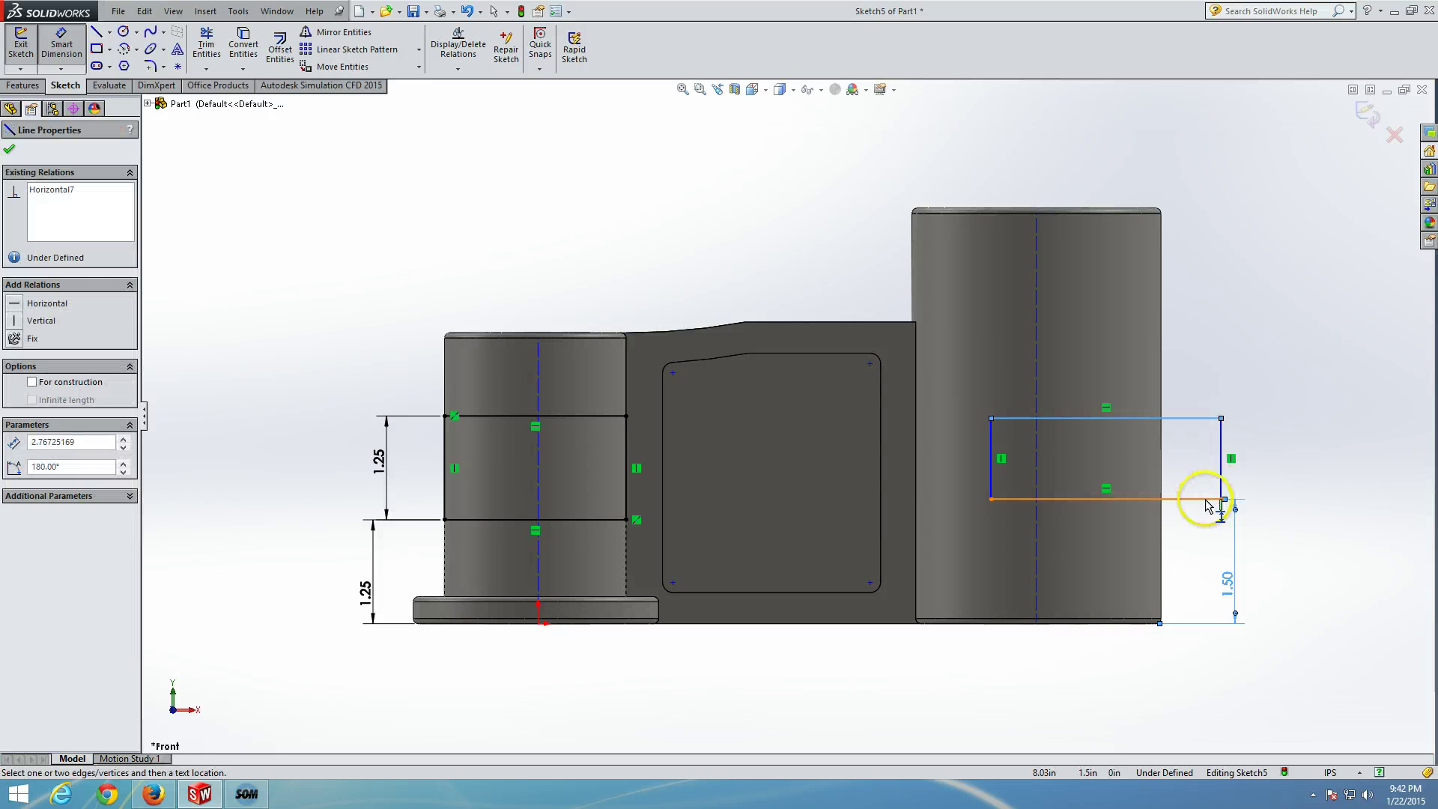
left_click(1204, 501)
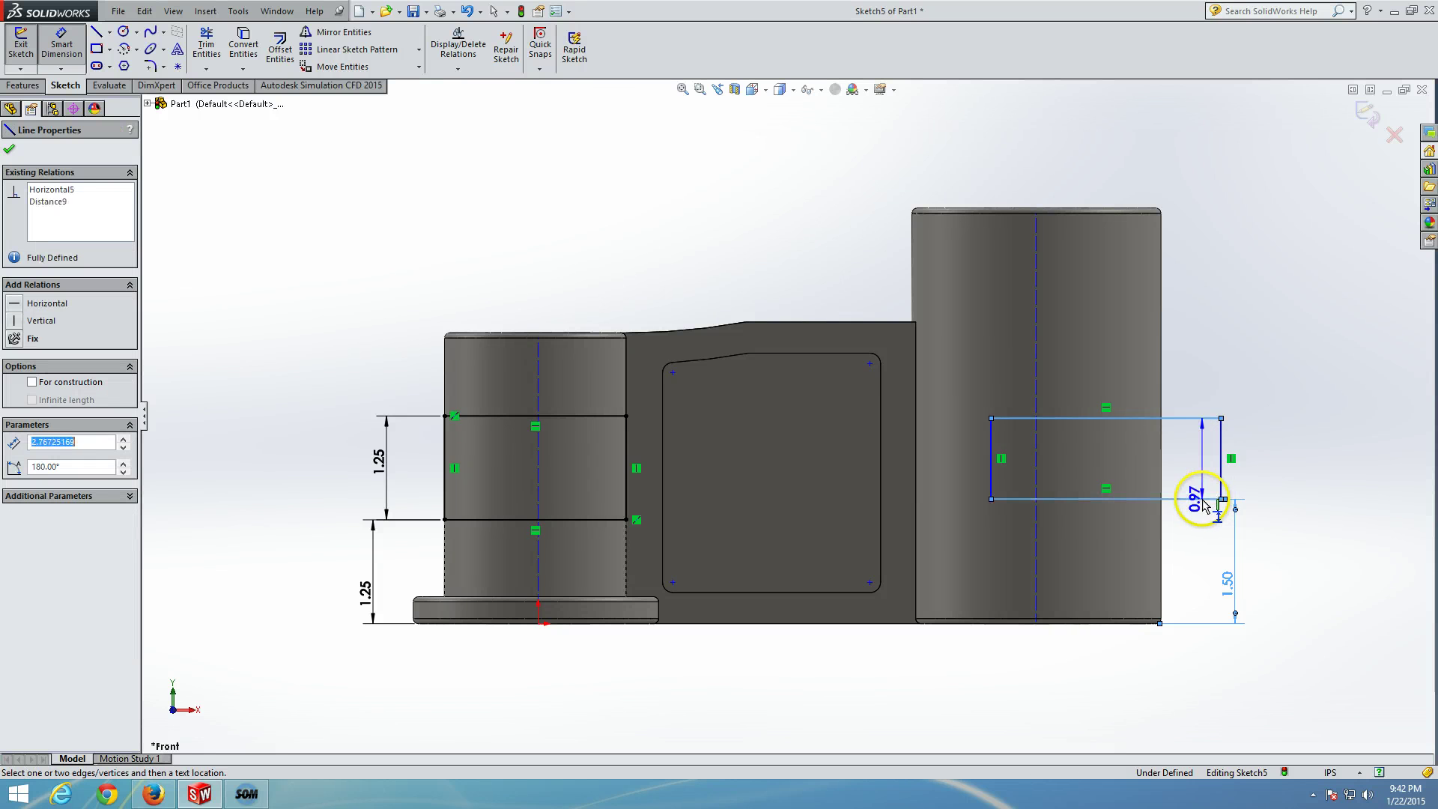
left_click(1274, 468)
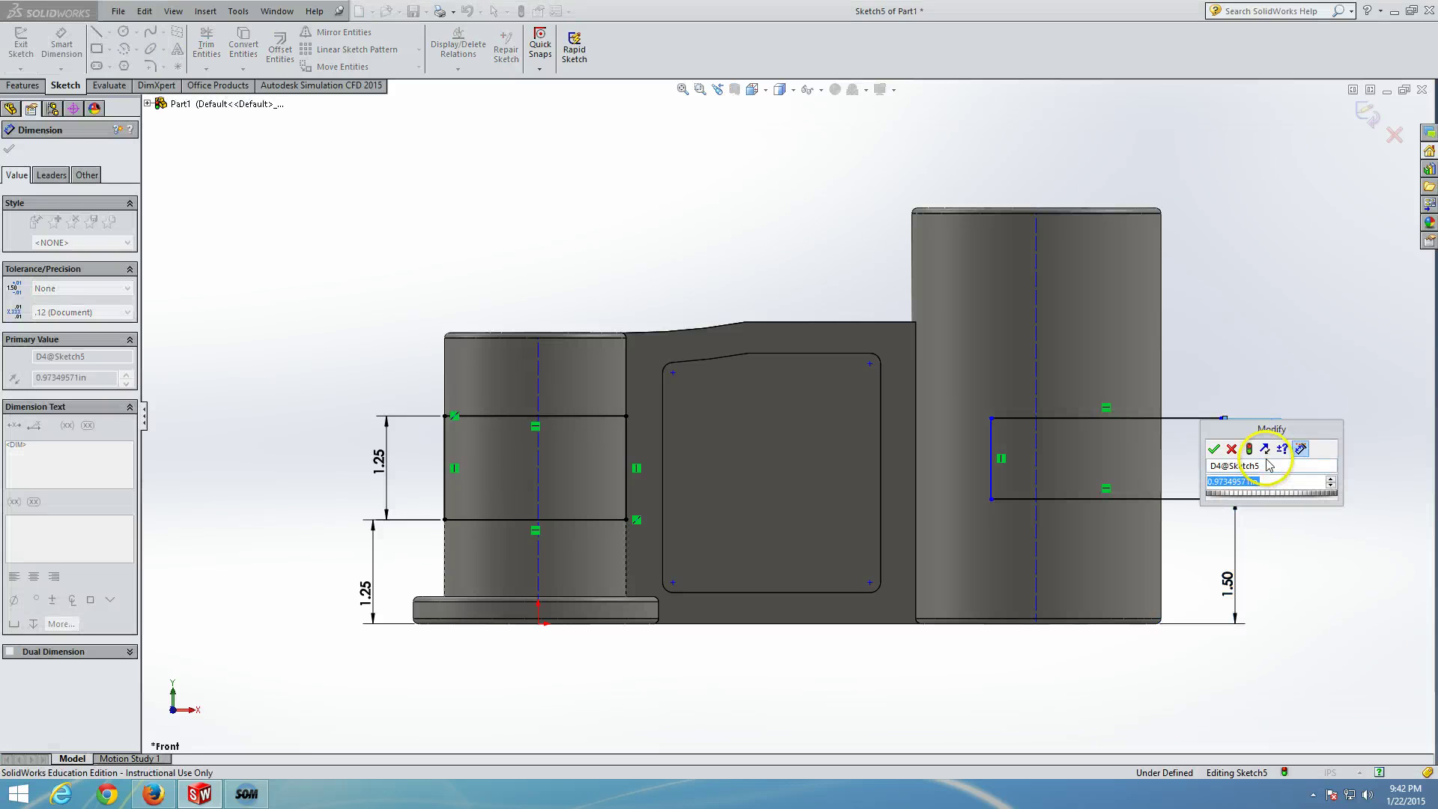
type("2")
key("Return")
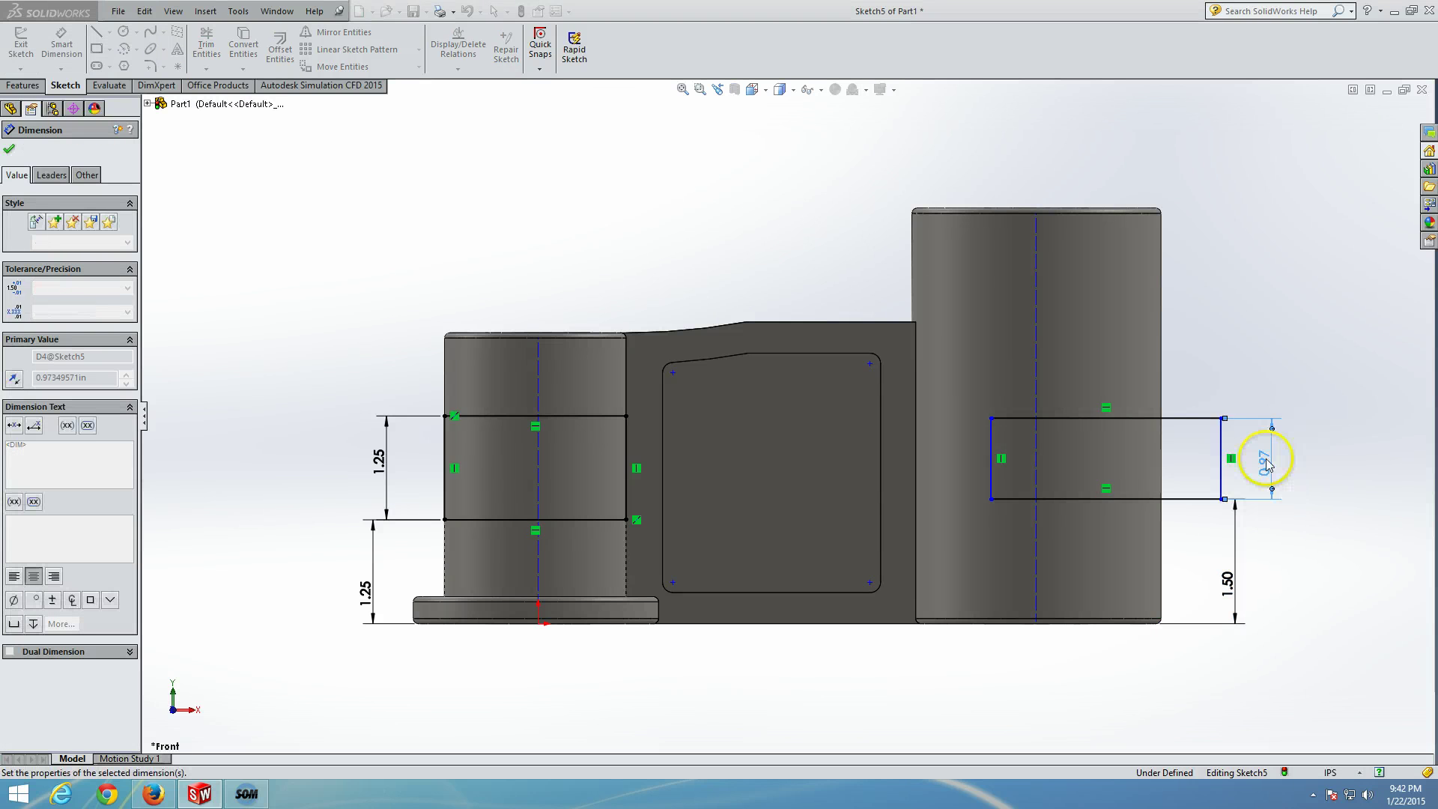
key("Escape")
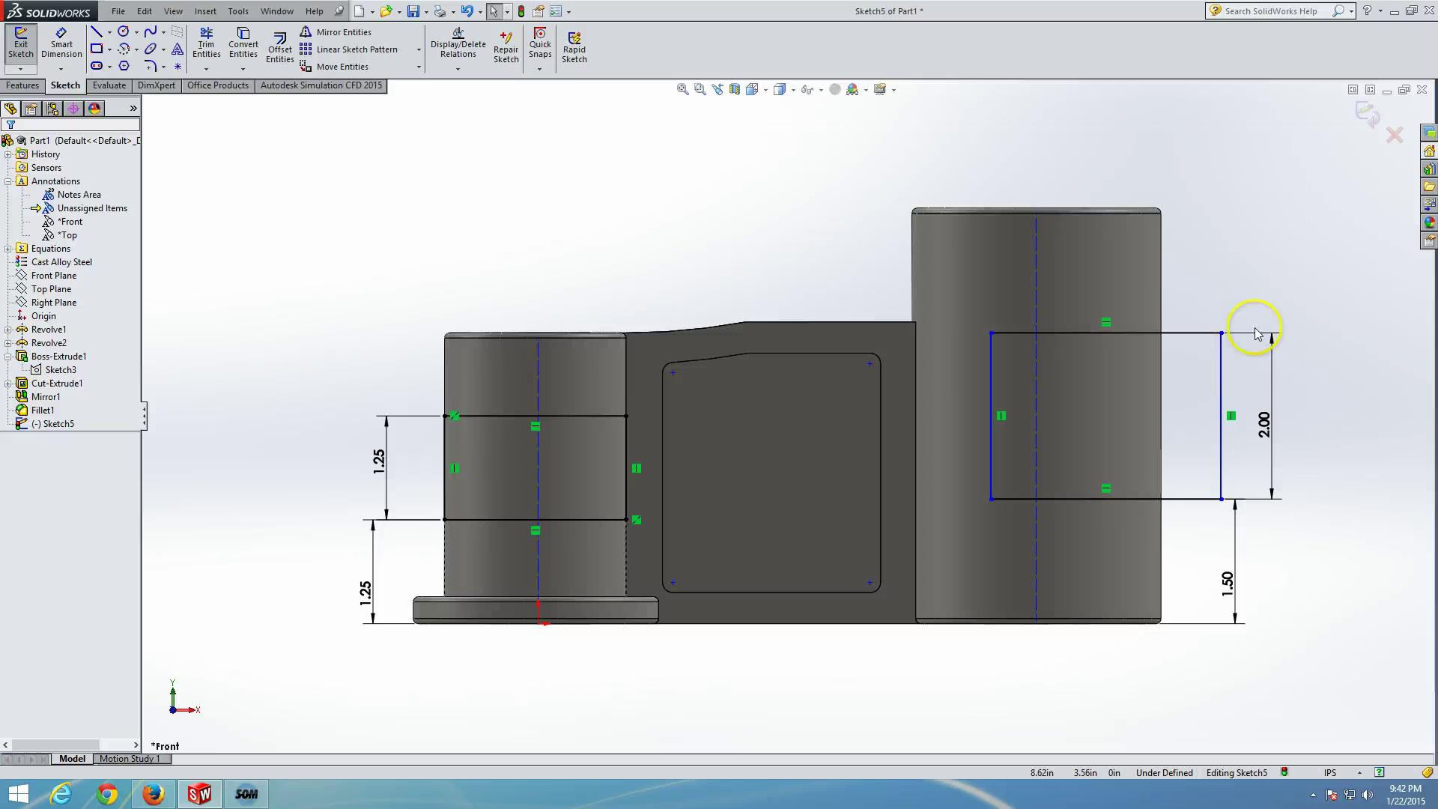
Make the outer vertical side of the tall cylinder's rectangle collinear with the cylinder's outer silhouette edge
left_click(1222, 374)
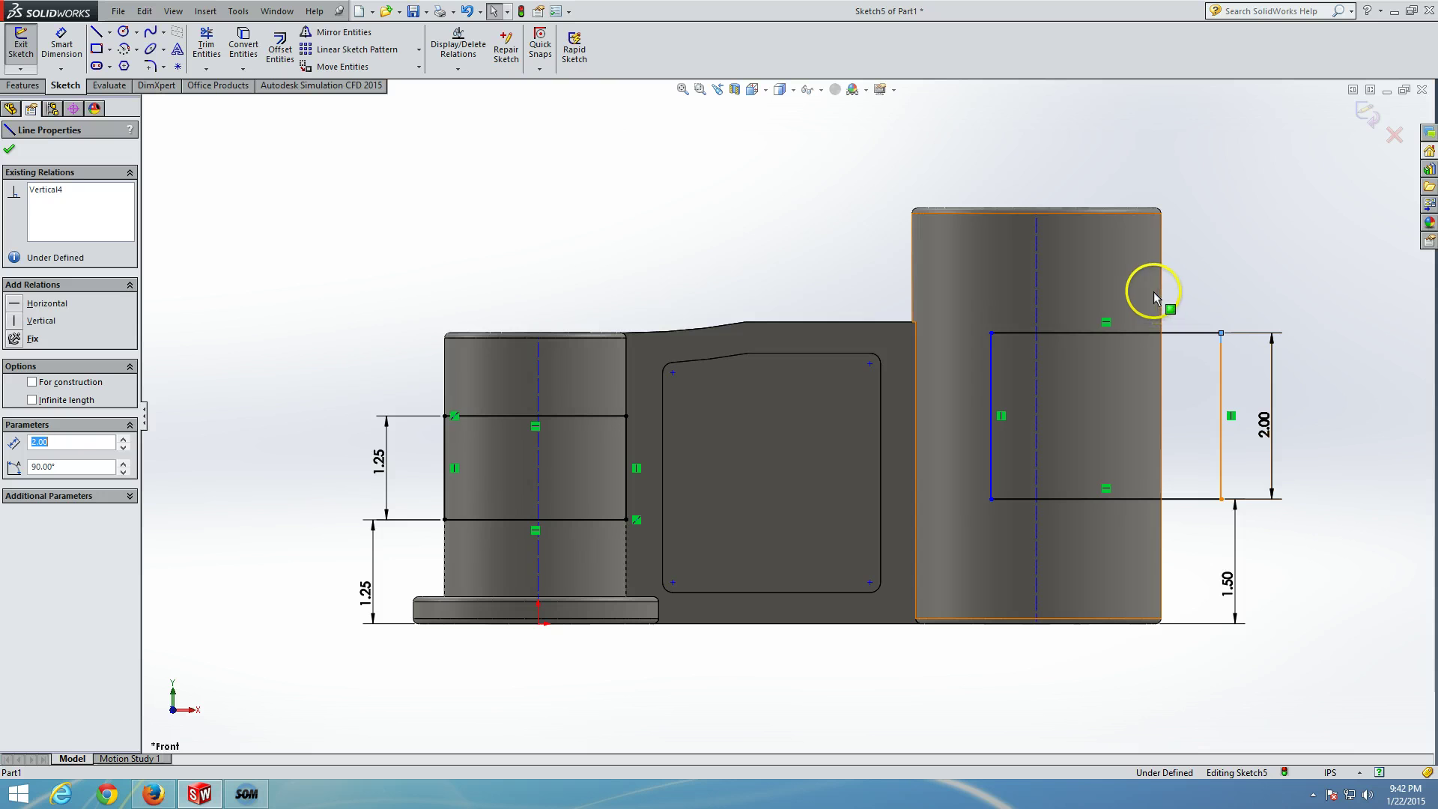
left_click(1161, 421, "ctrl")
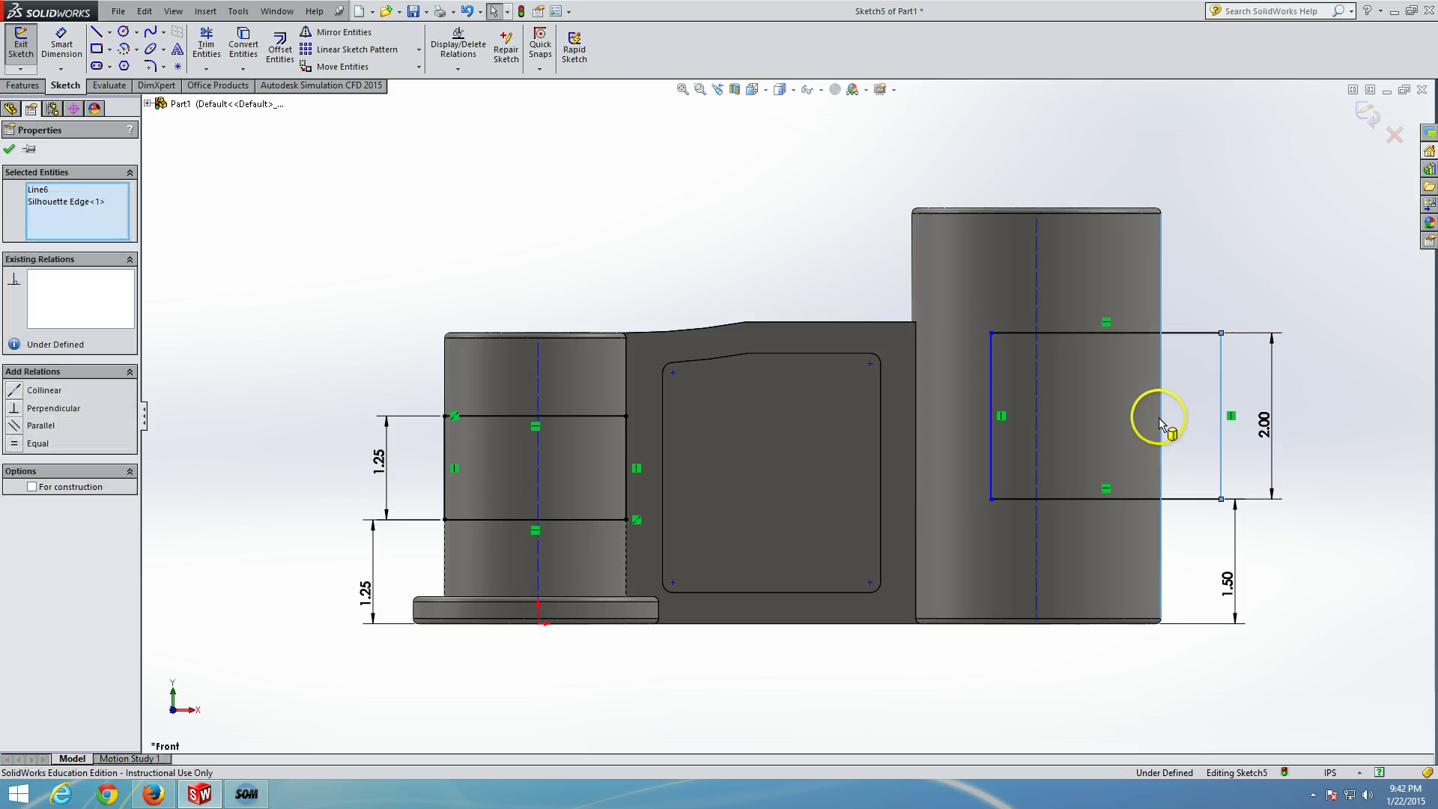
left_click(13, 392)
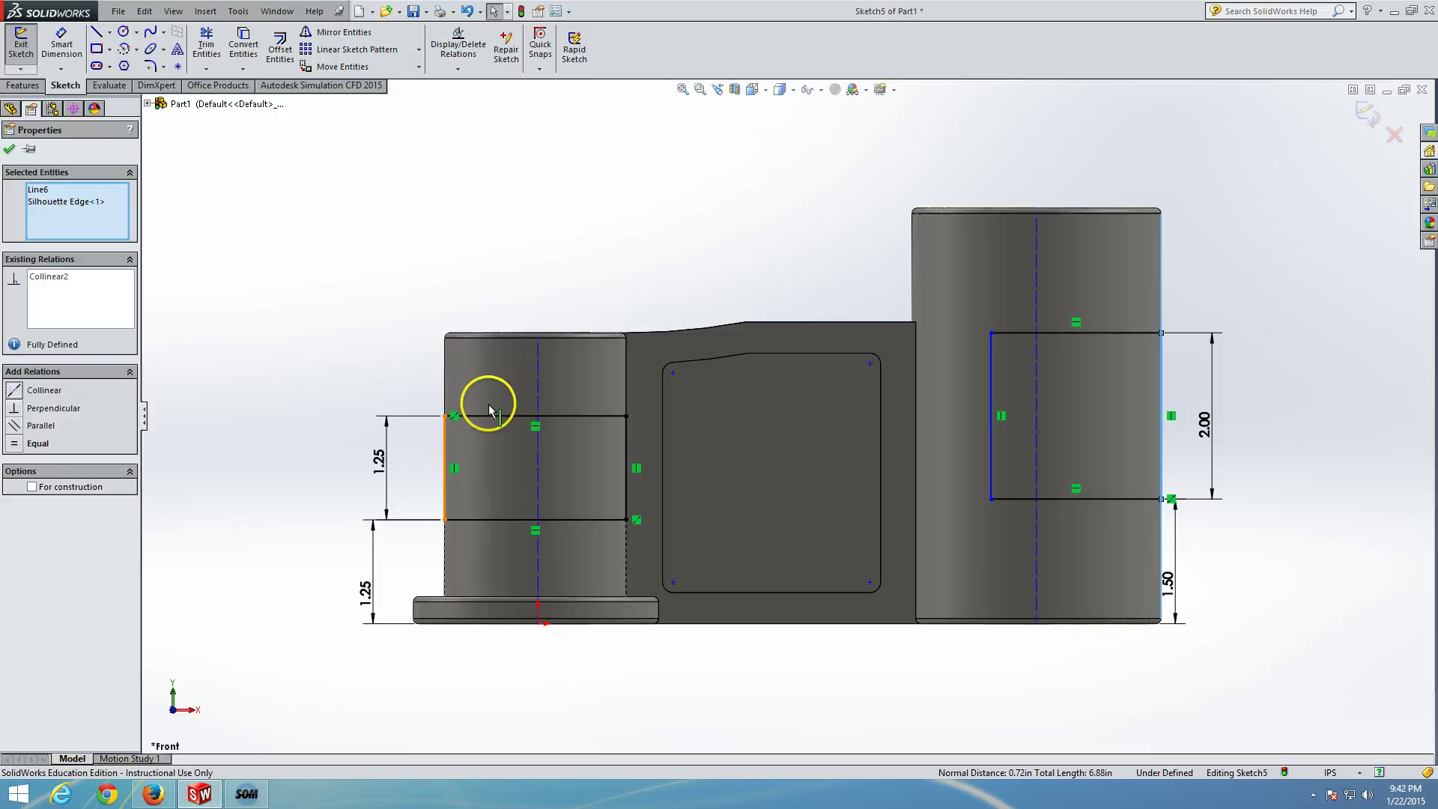
left_click(991, 395, "ctrl")
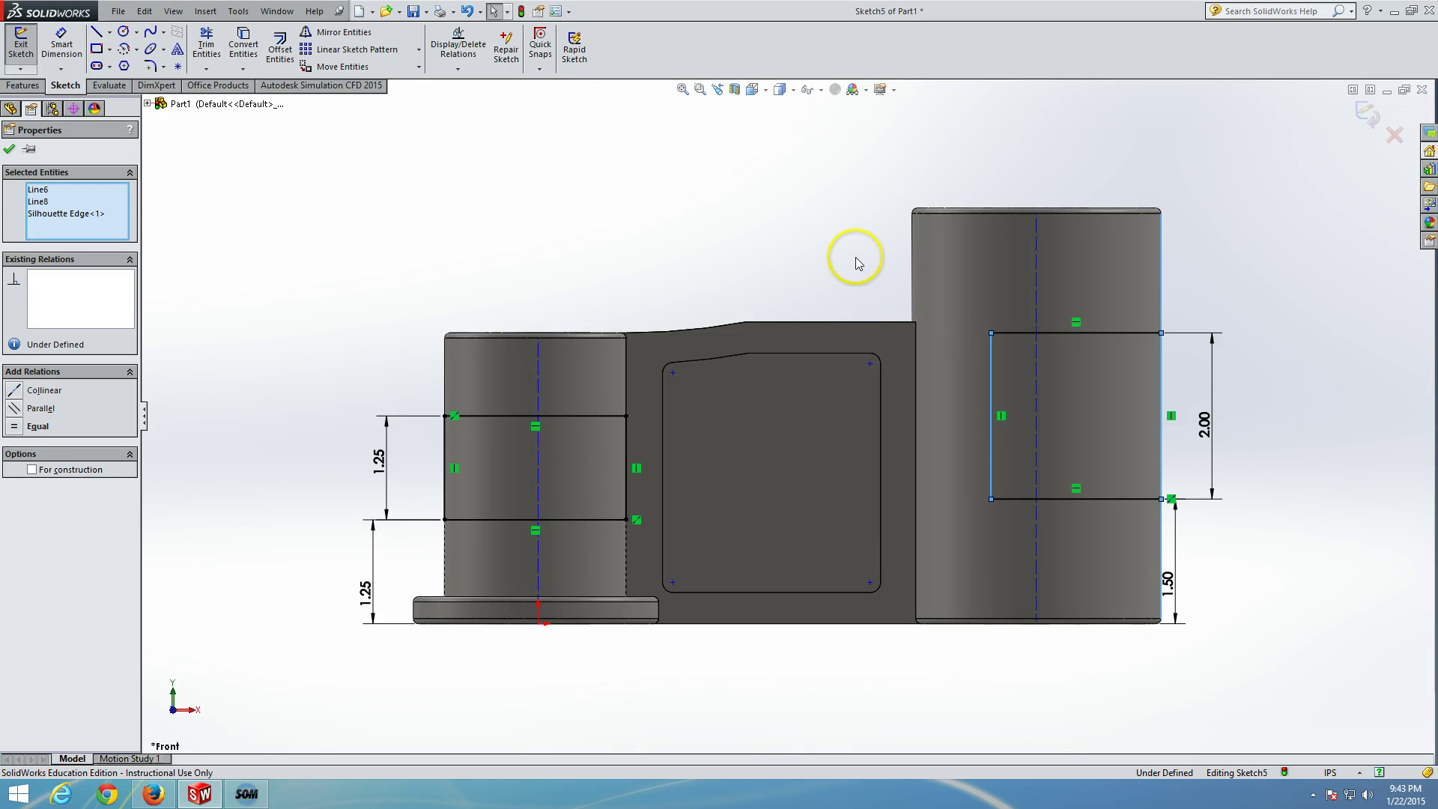
left_click(911, 283, "ctrl")
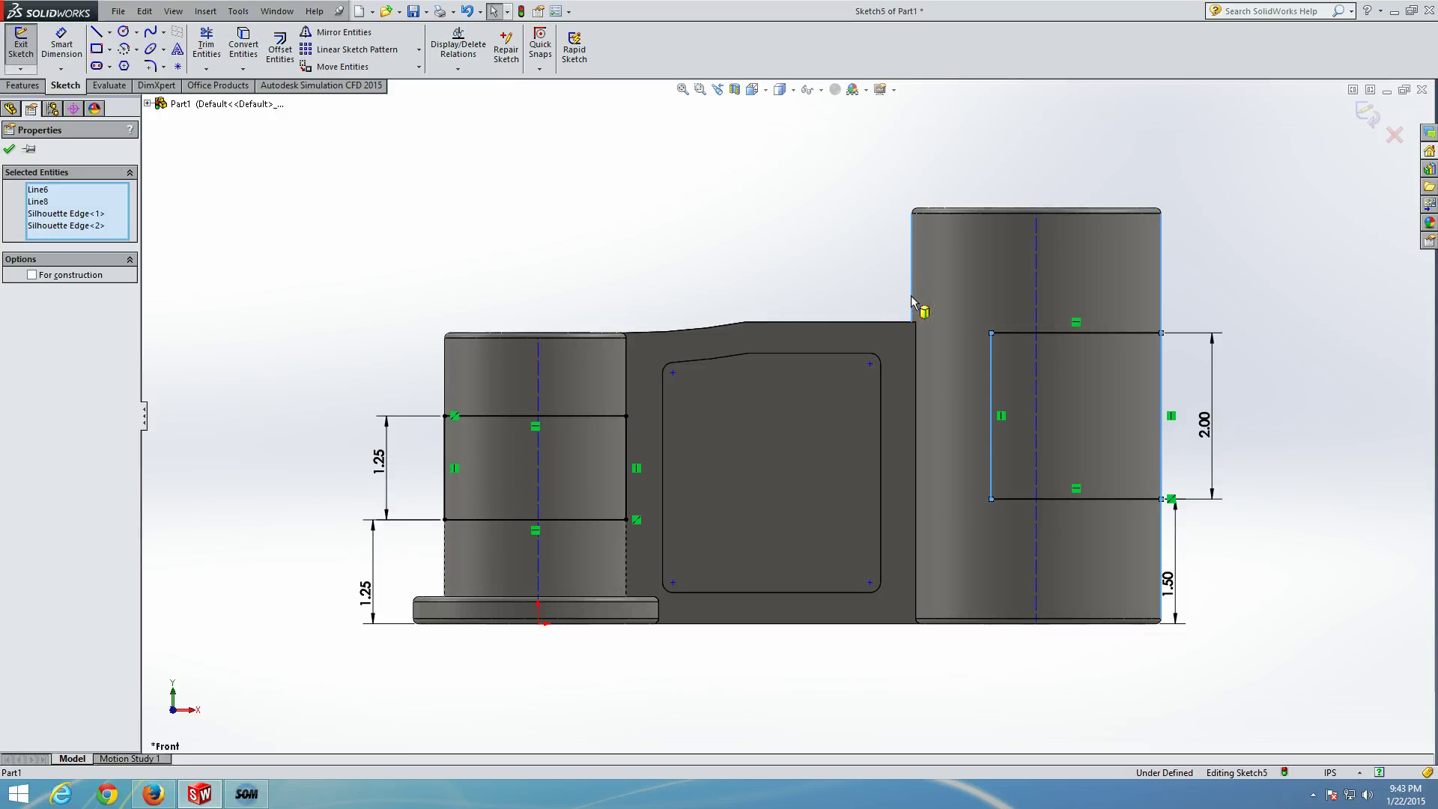
key("Escape")
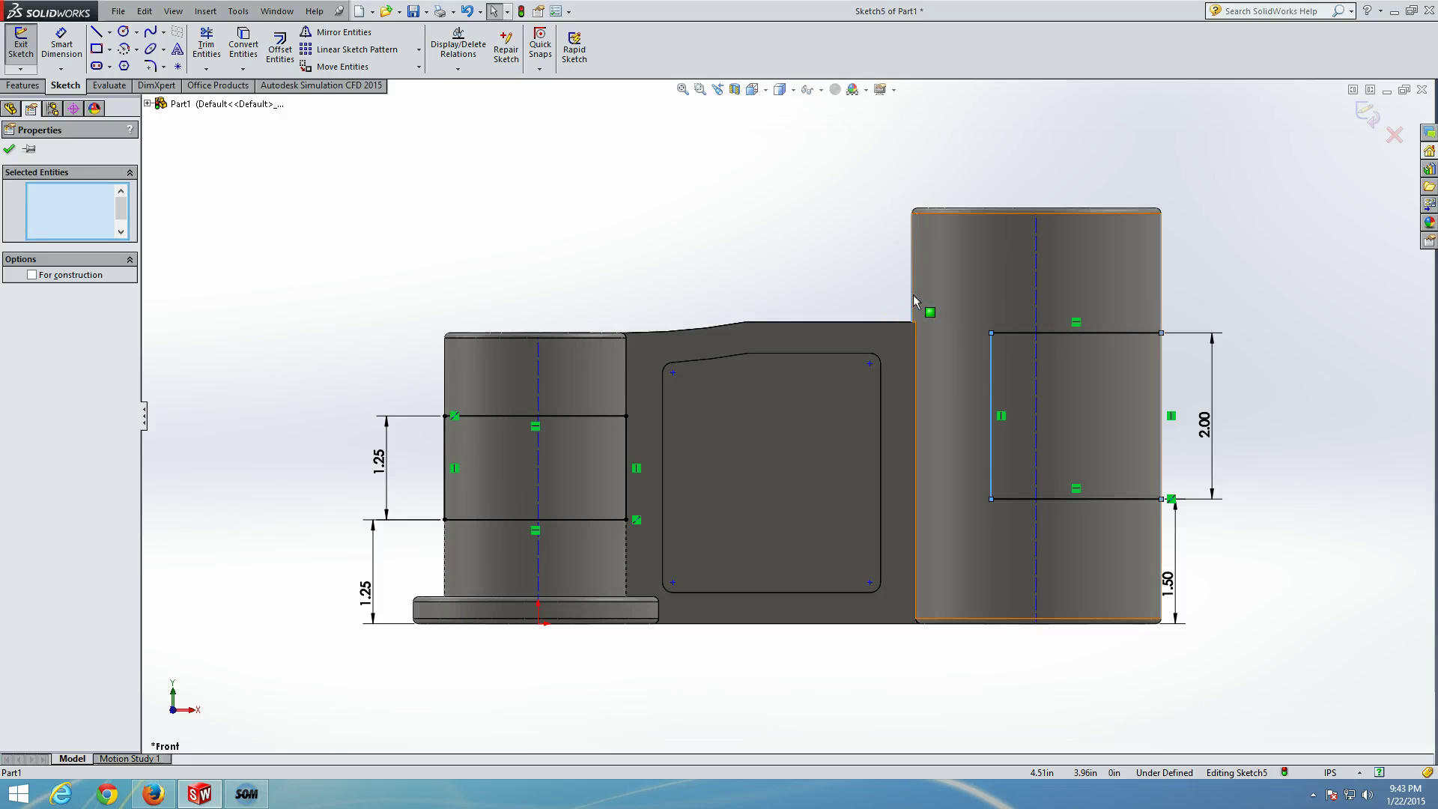
left_click(914, 301)
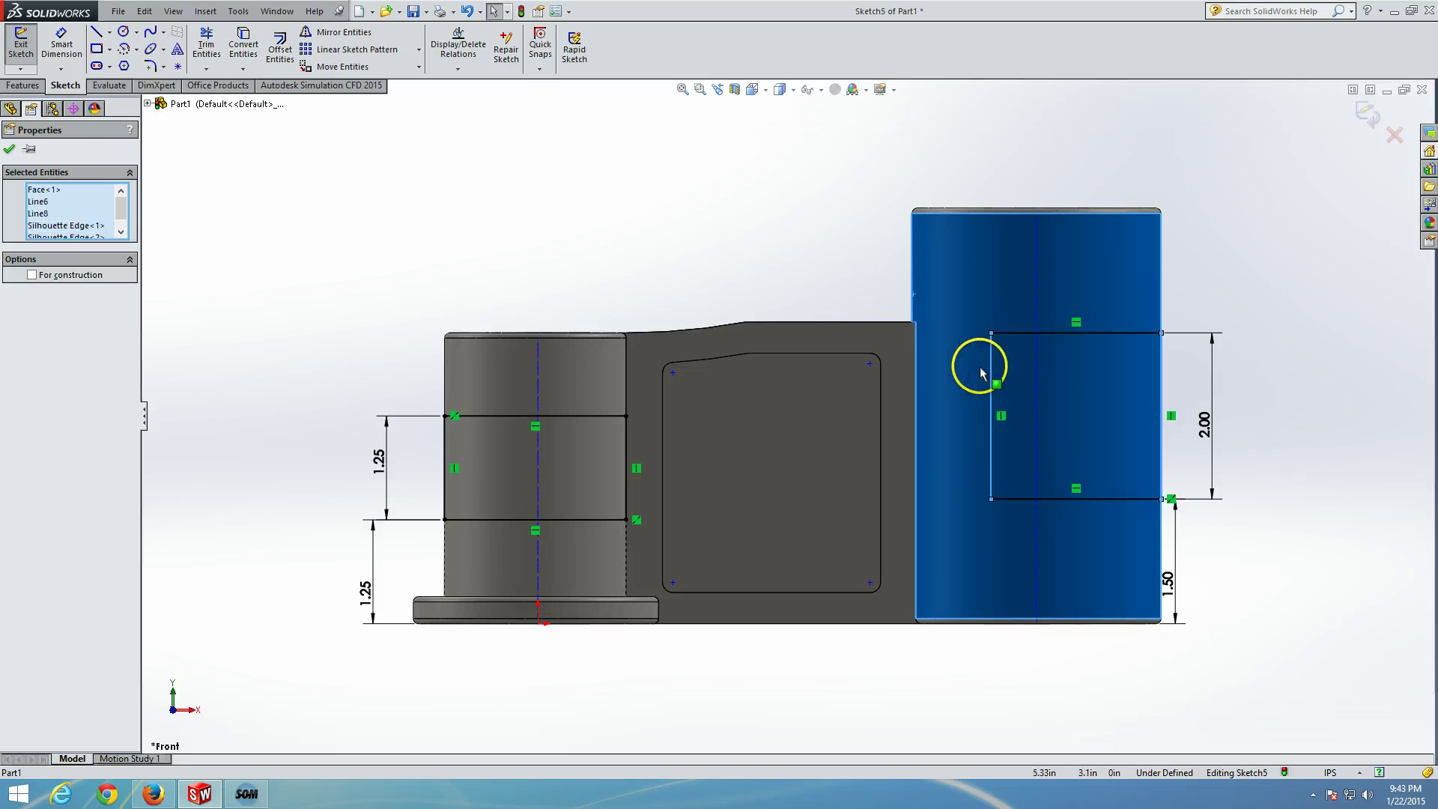
Make the inner vertical side of the tall cylinder's rectangle collinear with the cylinder's silhouette edge above the web
scroll(916, 292, "down", 4)
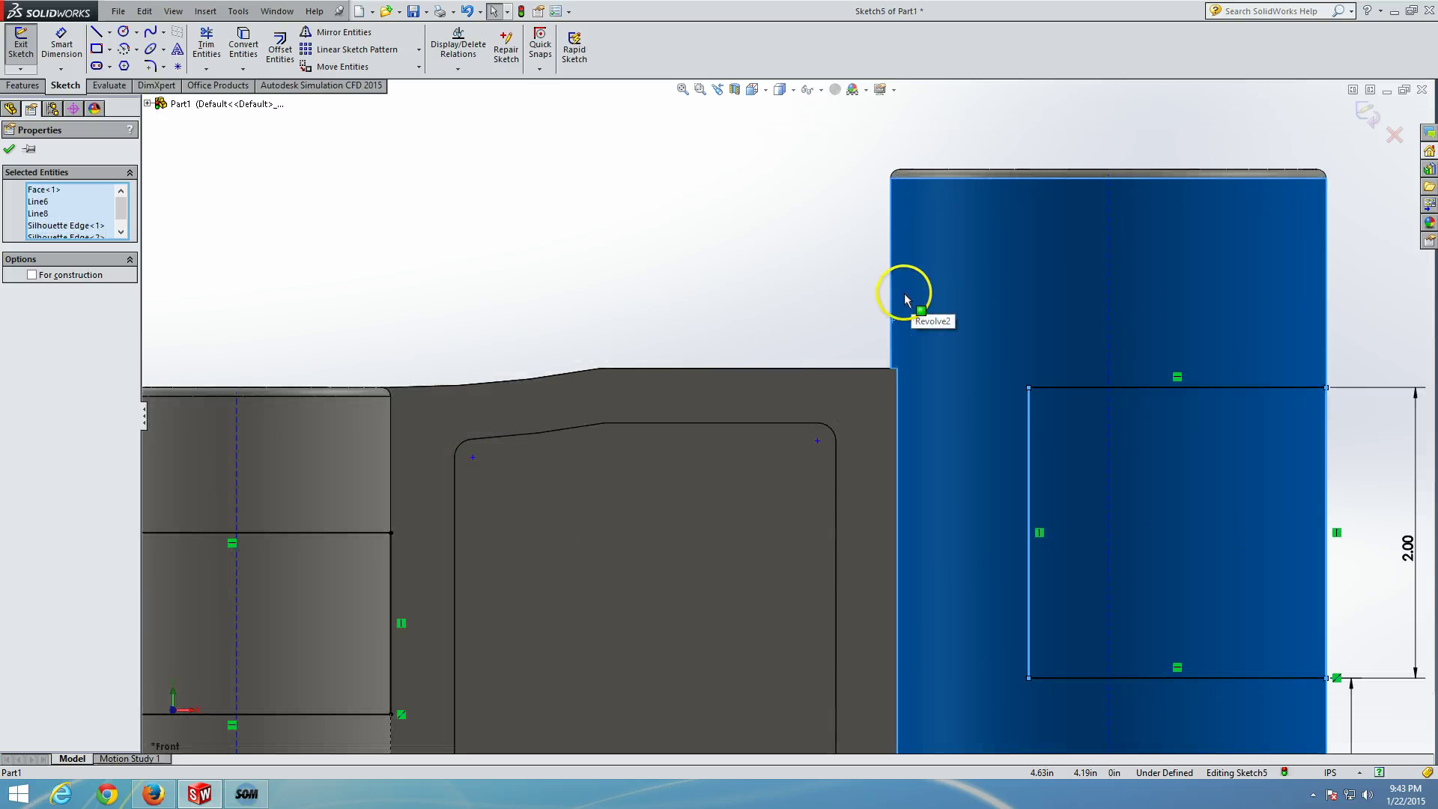
scroll(821, 314, "down", 3)
left_click(821, 313)
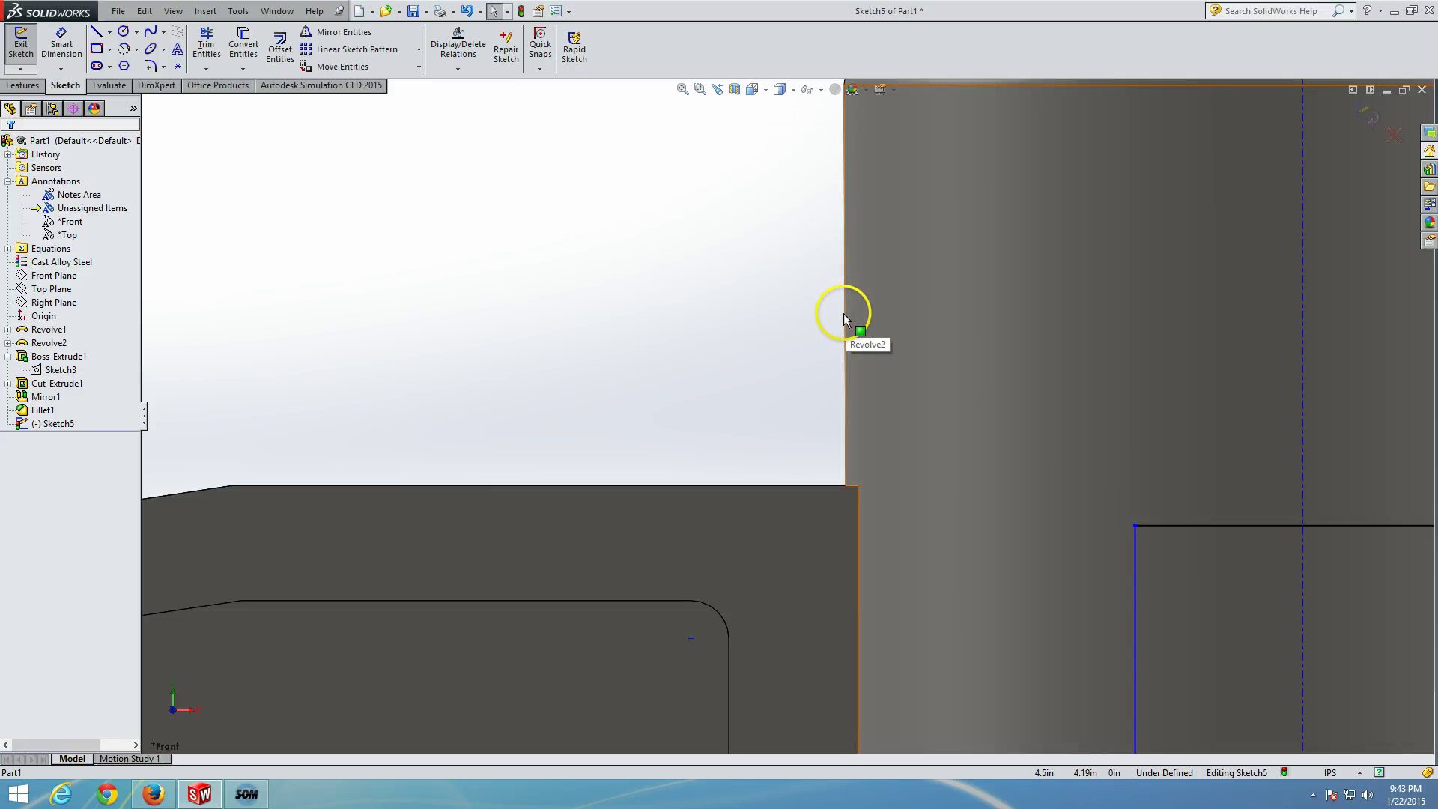
left_click(843, 313)
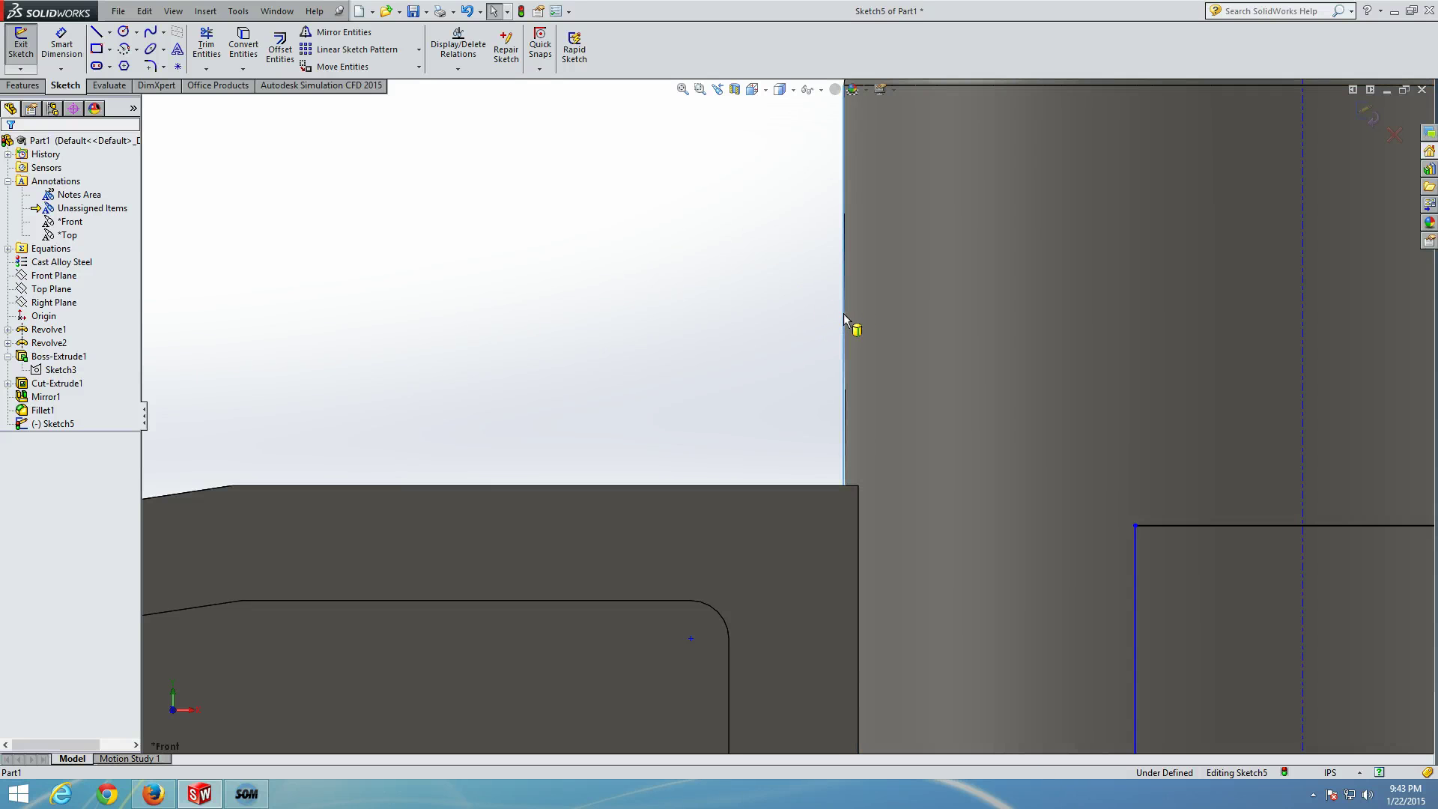
left_click(845, 360)
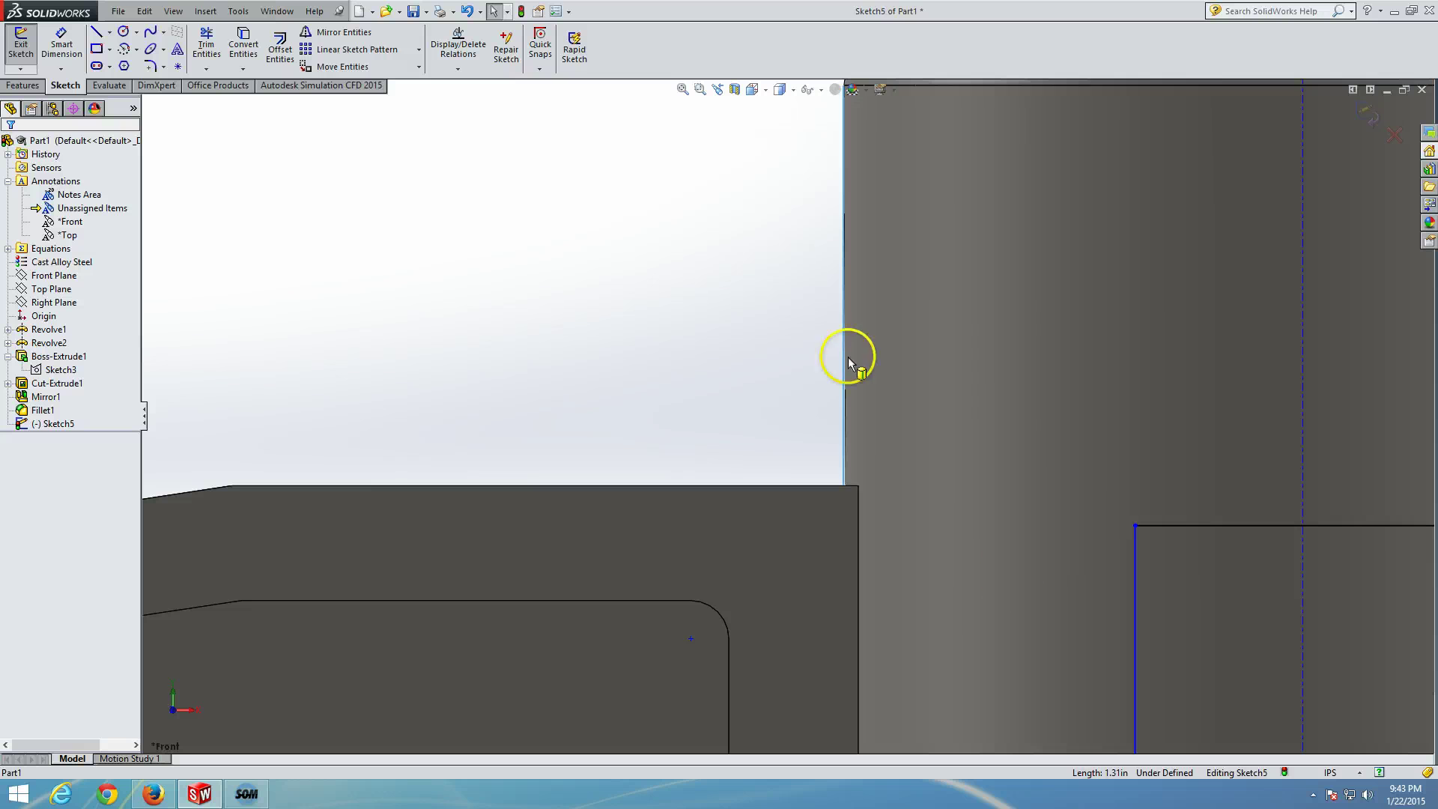
left_click(1134, 581, "ctrl")
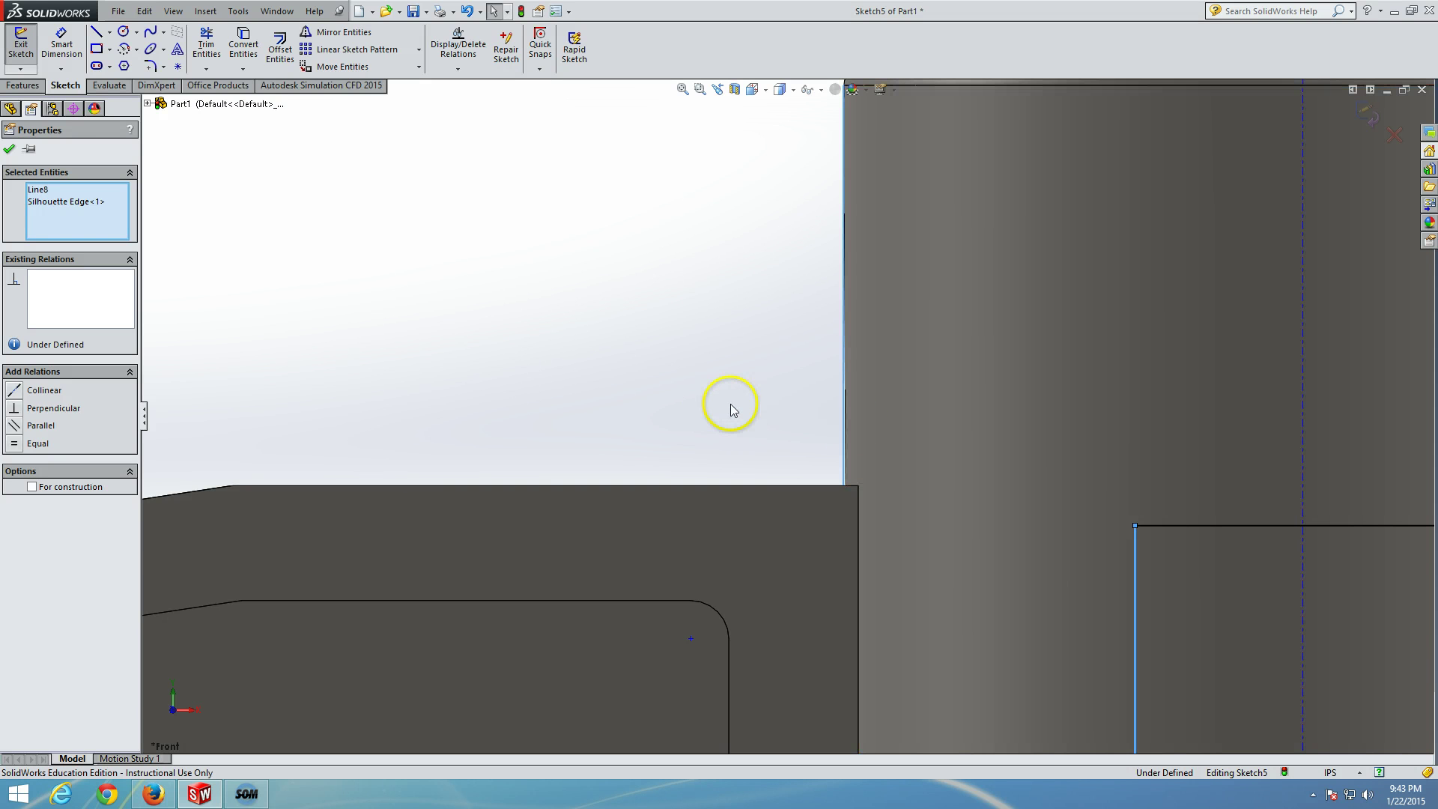
left_click(14, 391)
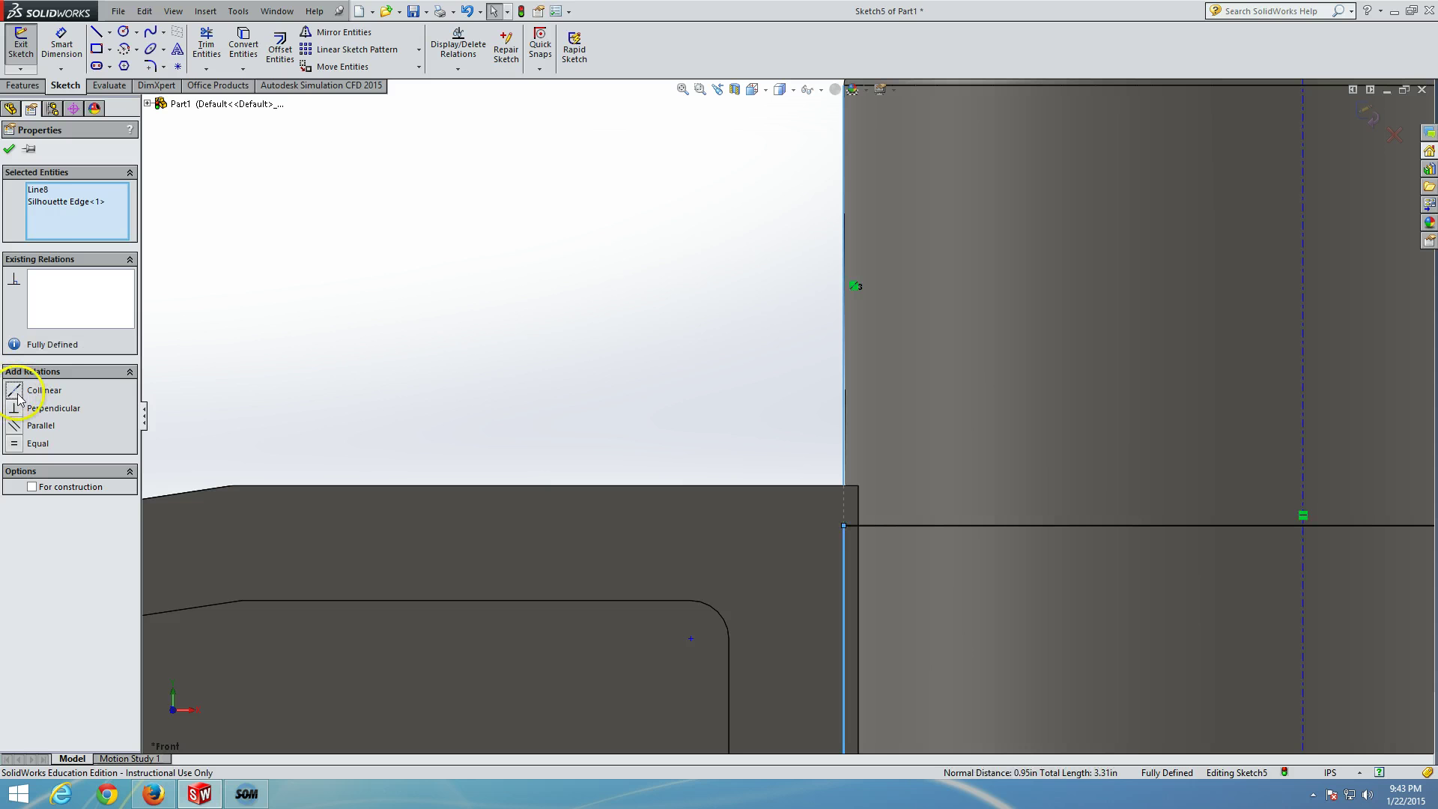
left_click(9, 151)
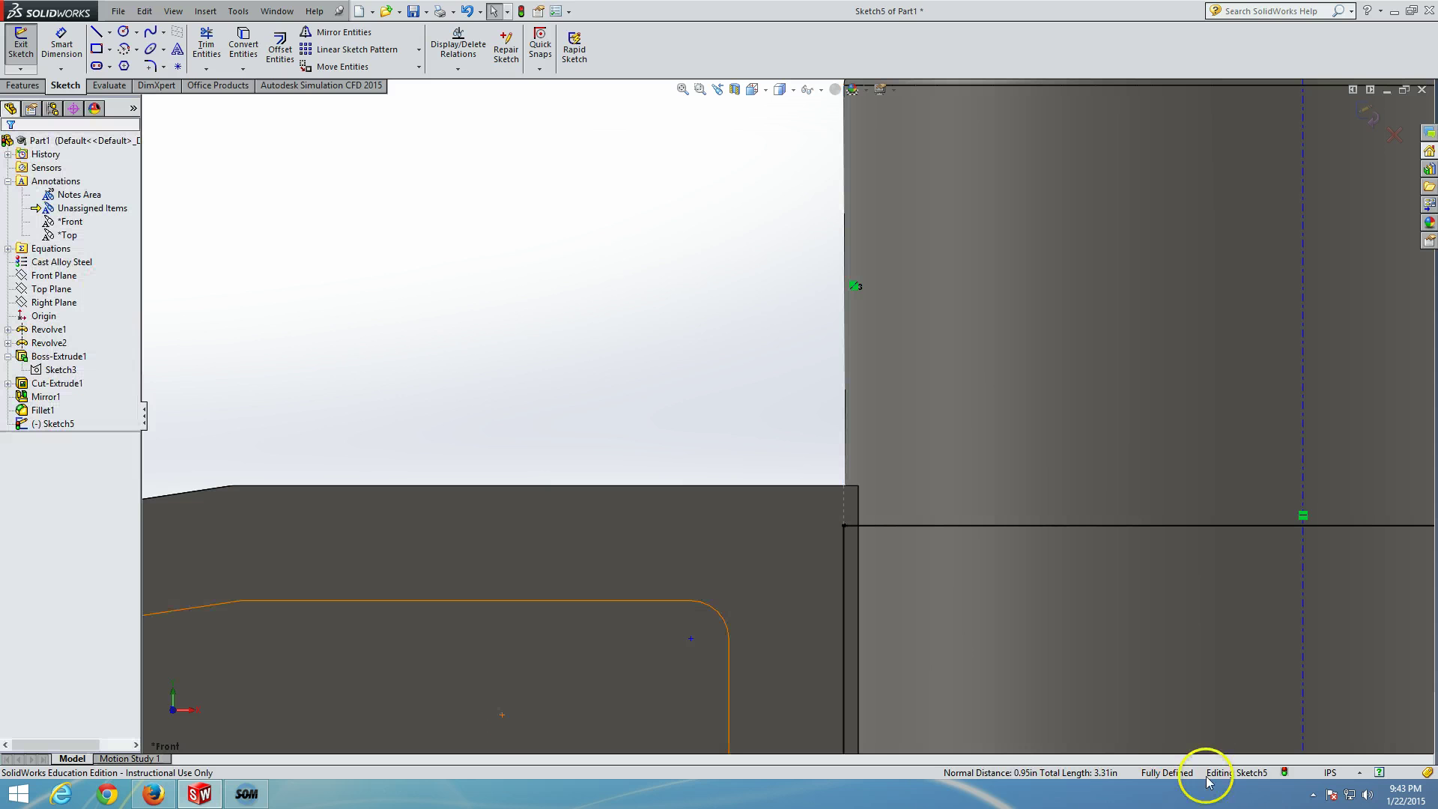
Exit the sketch containing the two constrained rectangles, keeping its changes
key("f")
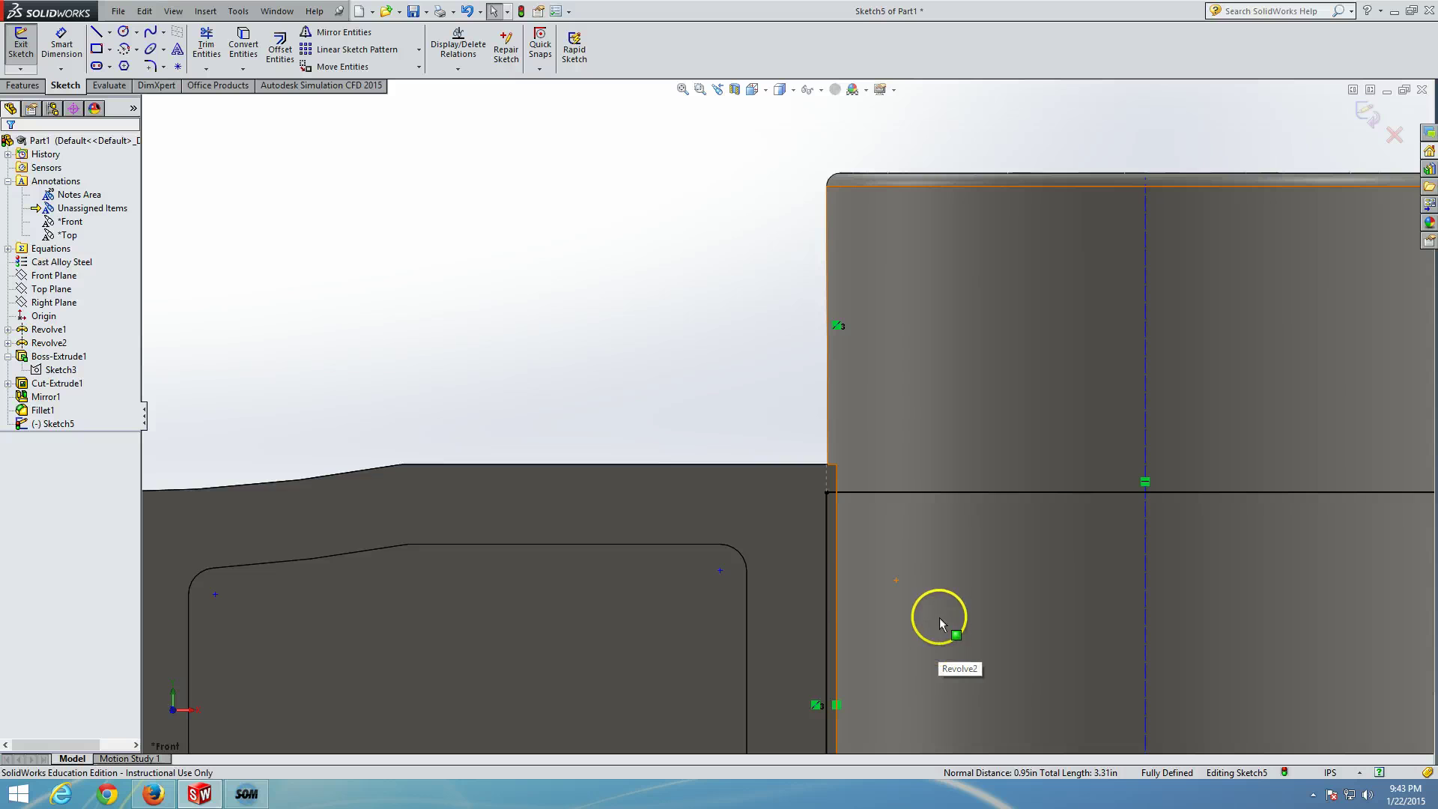
scroll(936, 614, "up", 4)
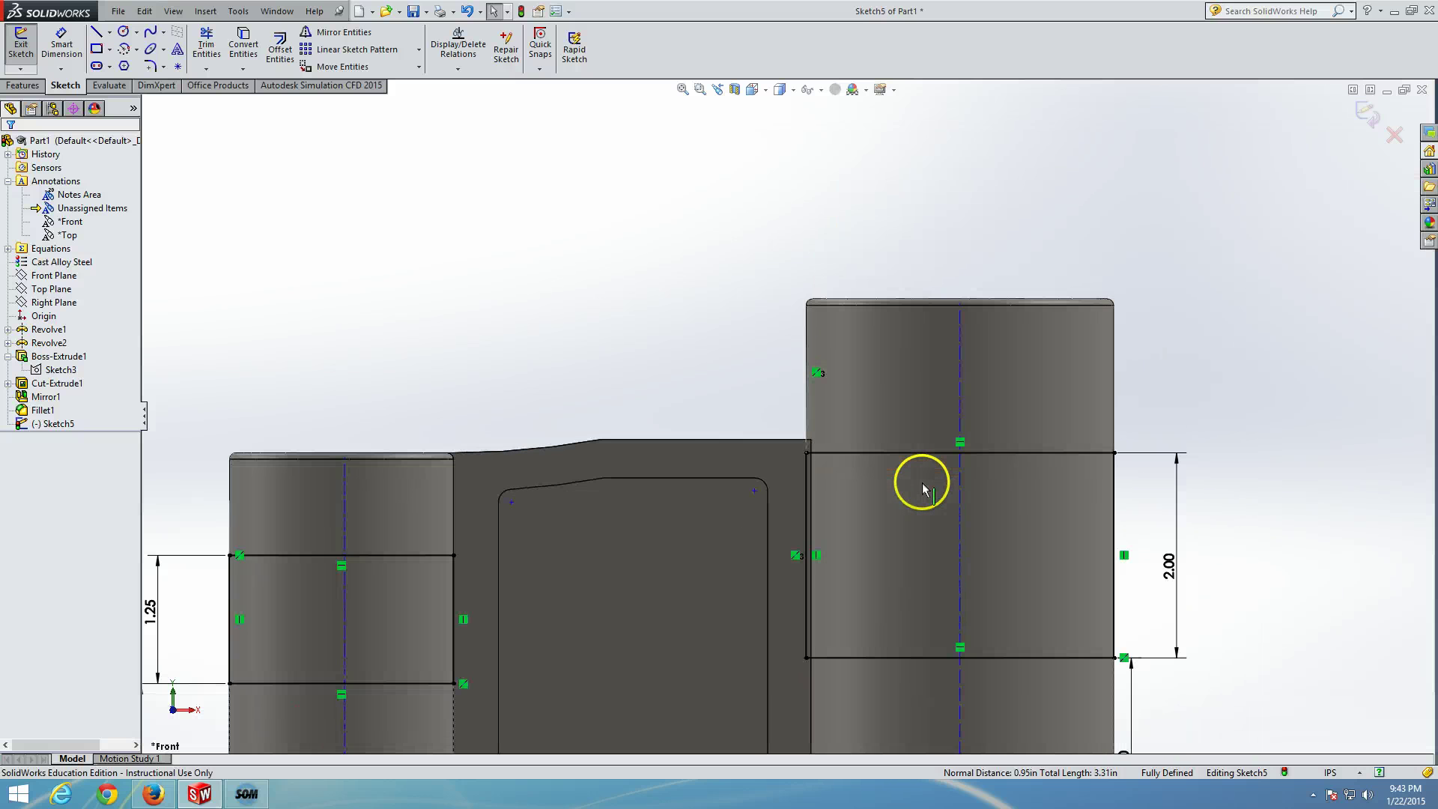
scroll(922, 484, "up", 3)
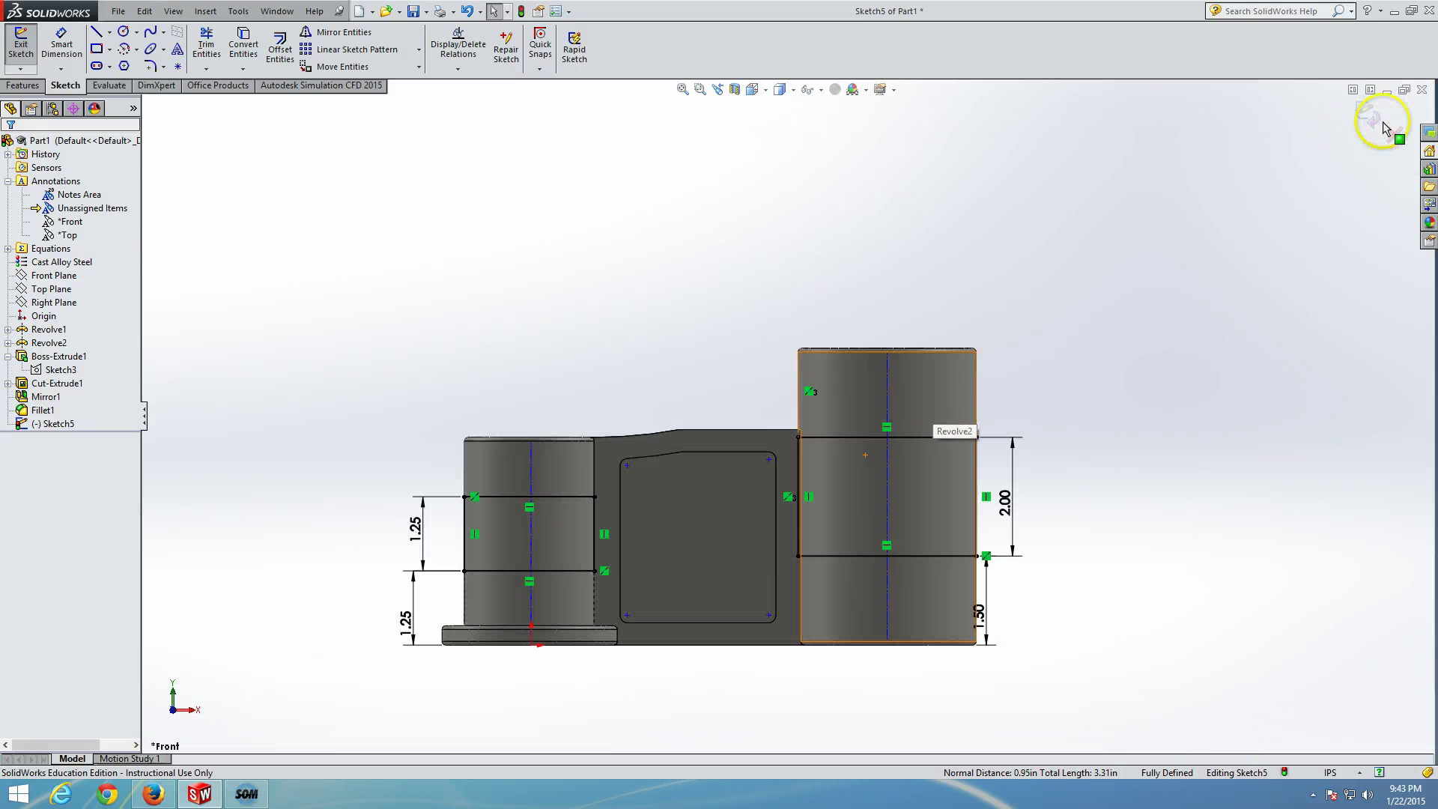
left_click(1363, 108)
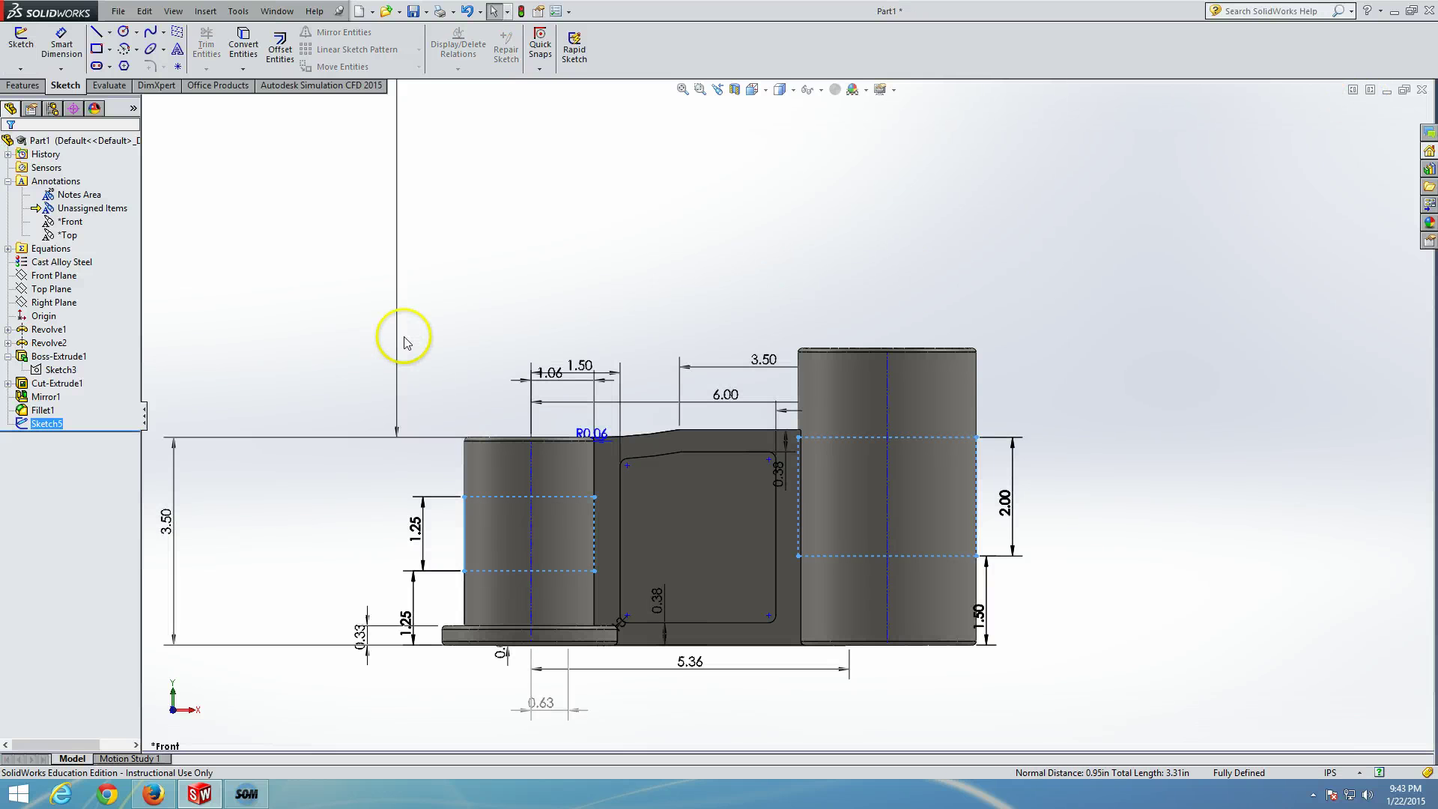
Extrude-cut both rectangles from the sketch plane with Through All - Both, using Through All for Direction 2, and inspect the cut part
left_click(38, 86)
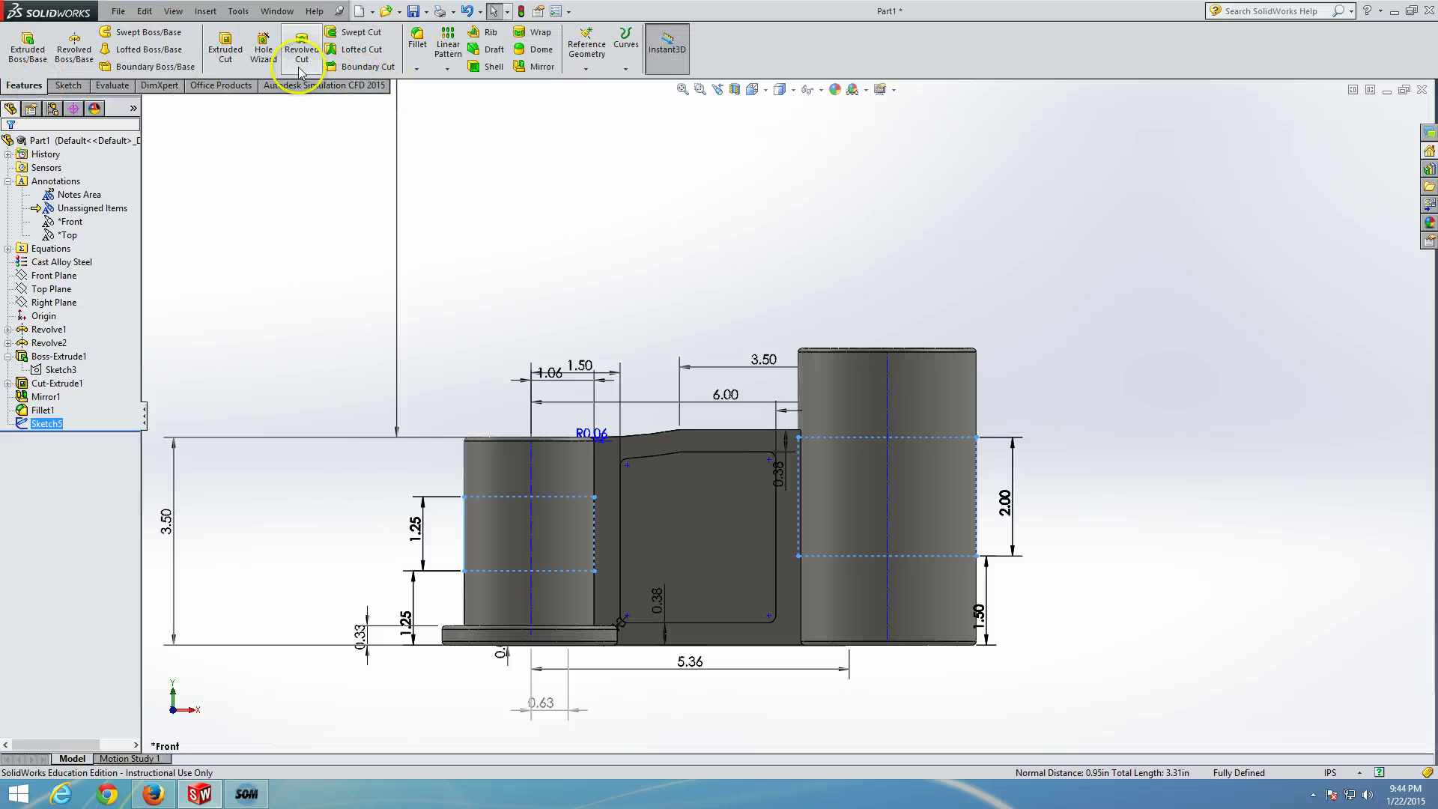
left_click(225, 52)
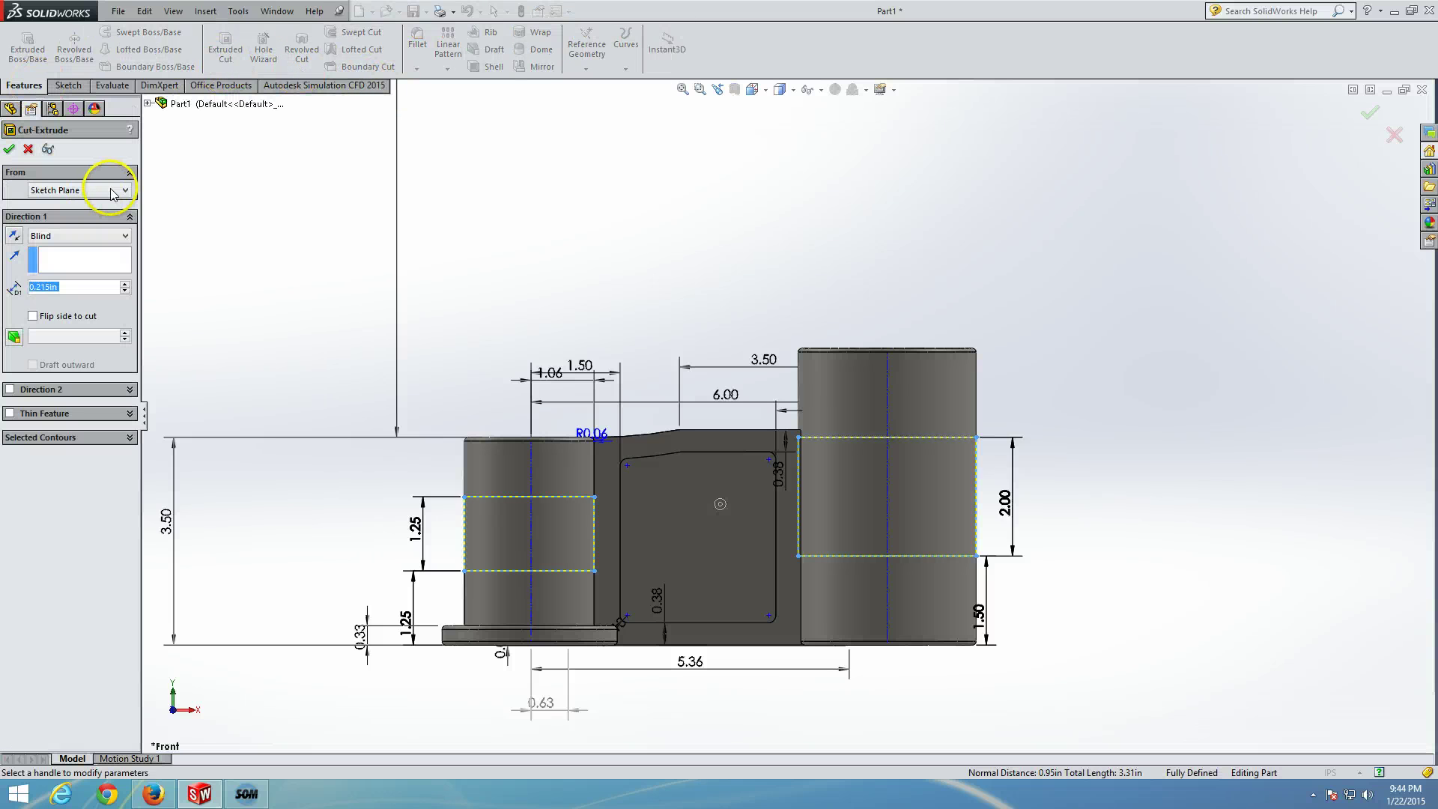
left_click(112, 192)
left_click(110, 193)
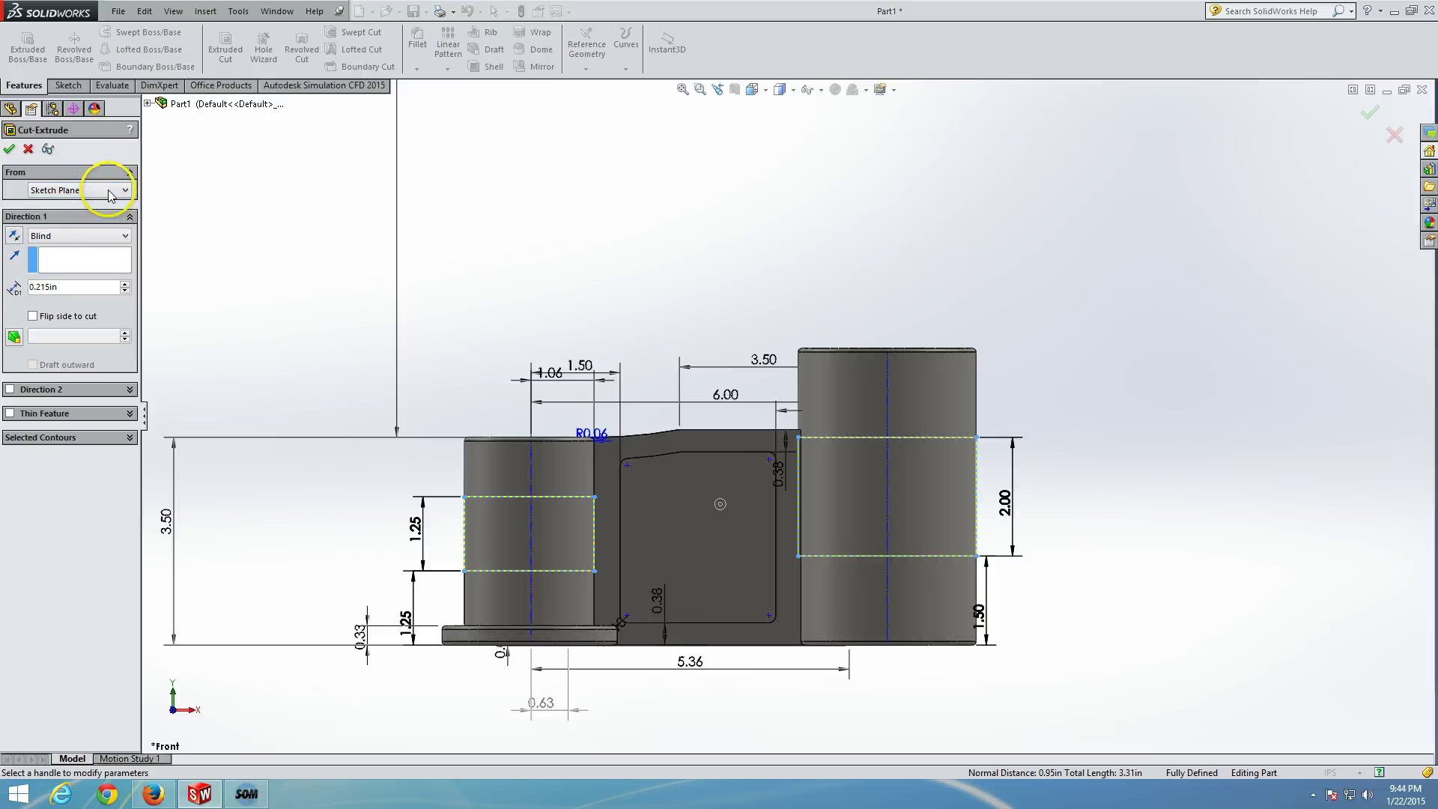
left_click(116, 235)
left_click(91, 269)
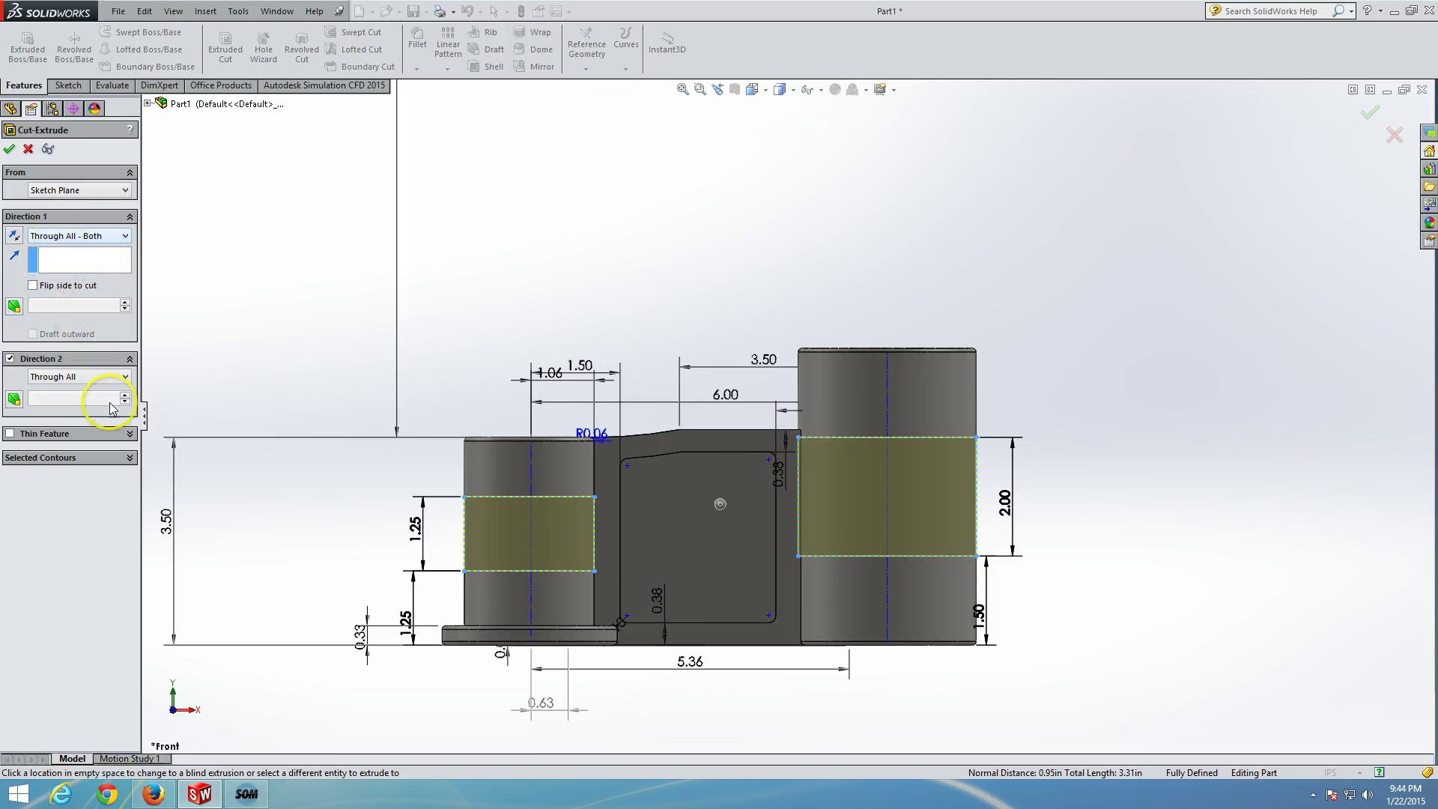
left_click(126, 377)
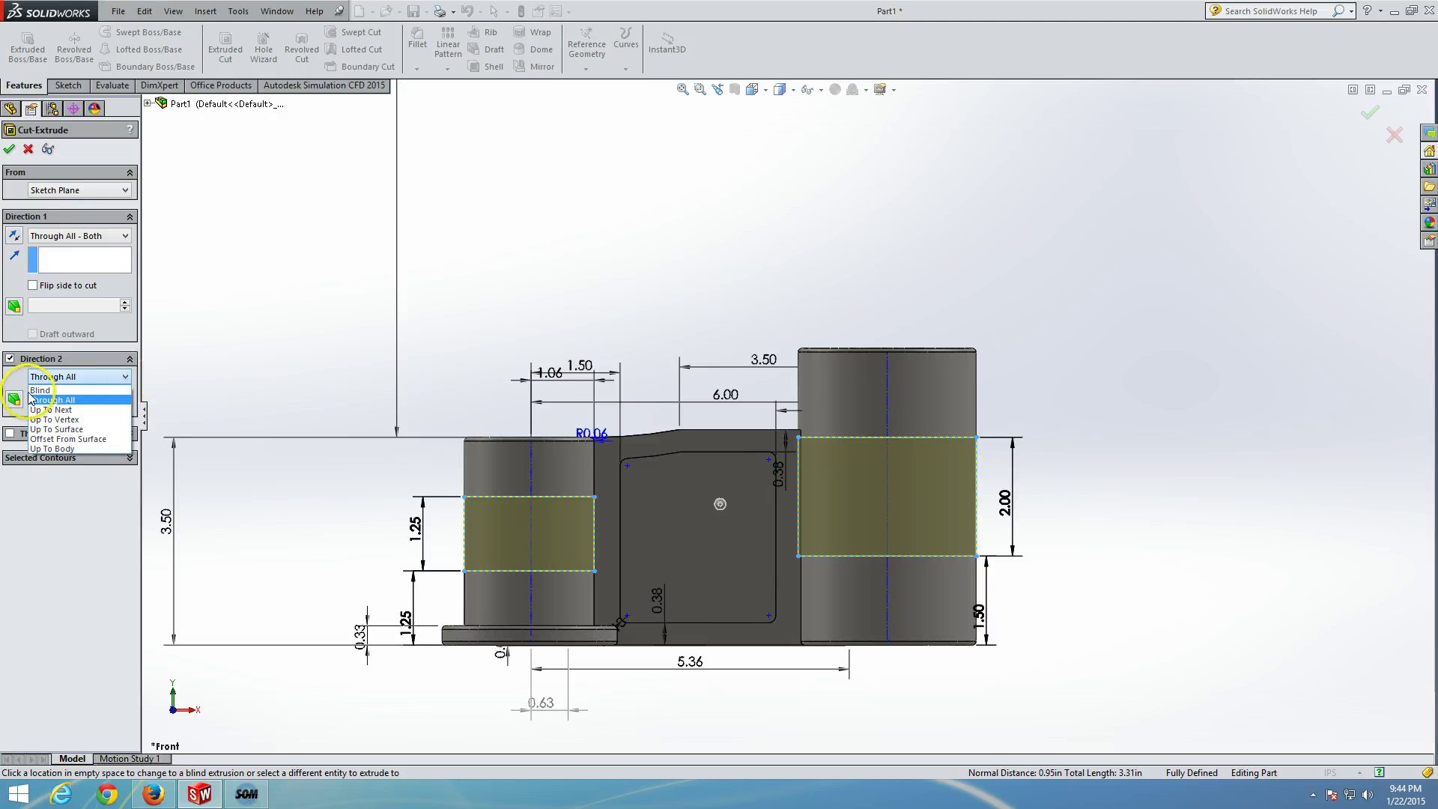
left_click(53, 402)
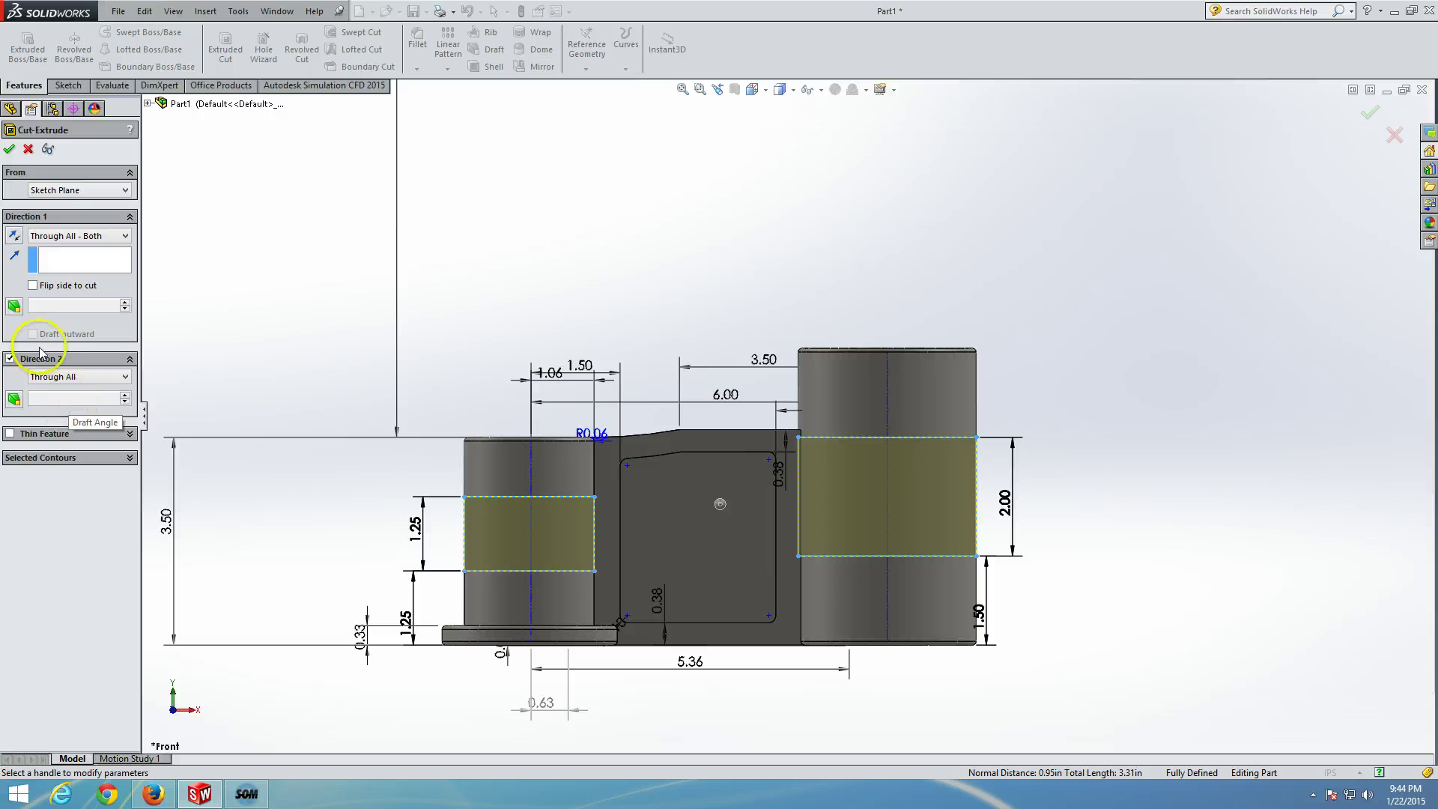
left_click(9, 153)
middle_click_drag(423, 303, 393, 429)
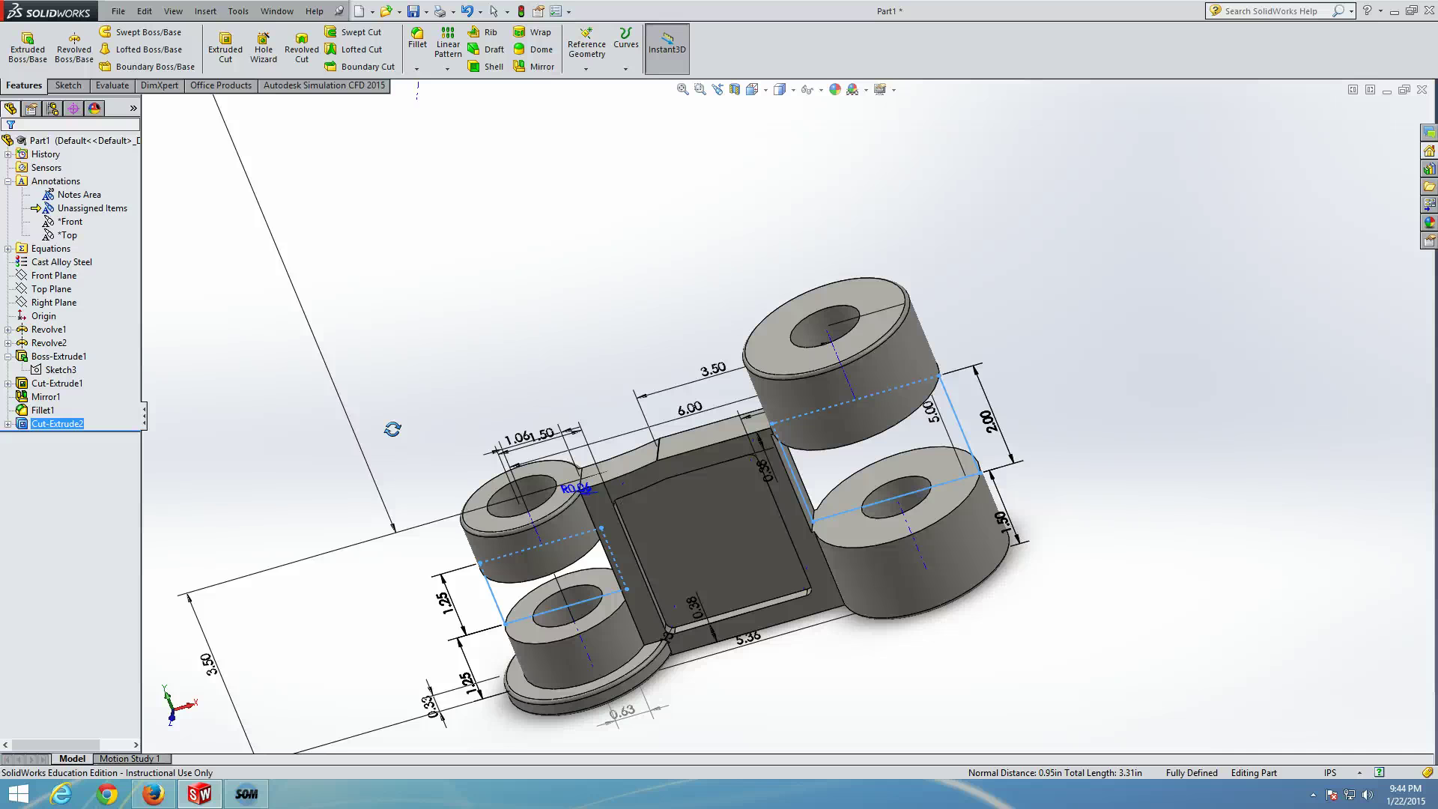
Start a constant-size fillet with a 0.093 in radius and select the upper web edges beside both cylinder gaps
left_click(416, 45)
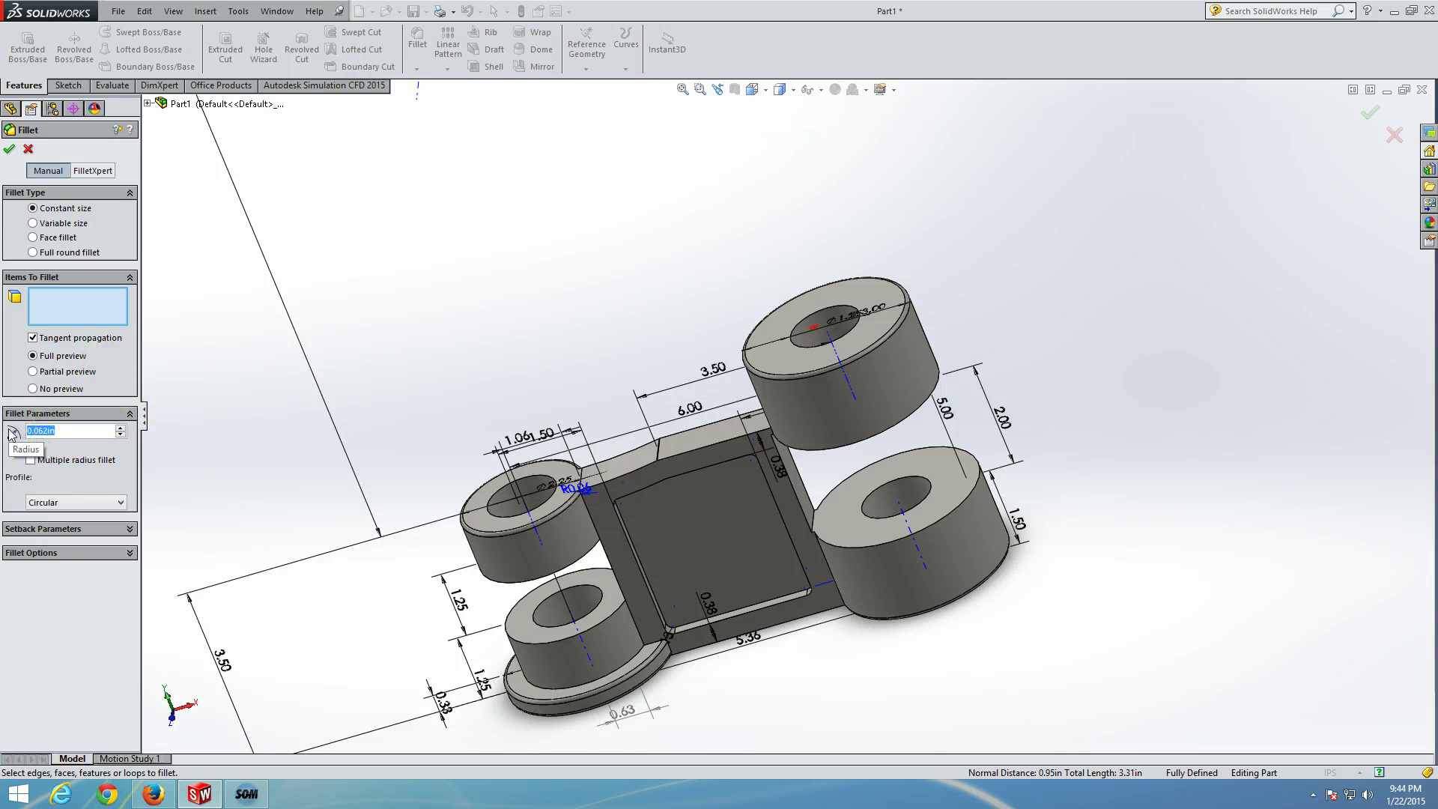
type(".")
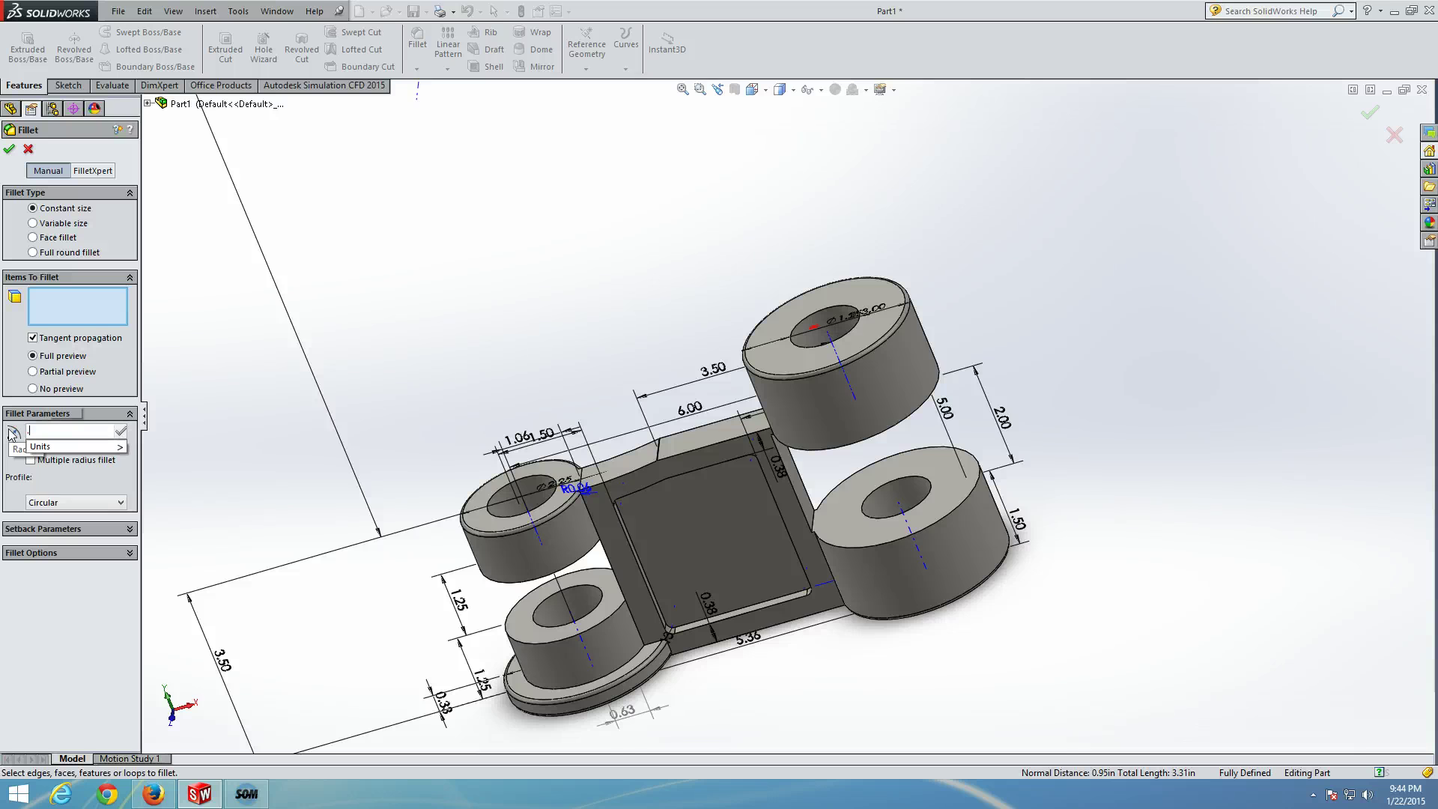
type("093")
key("Return")
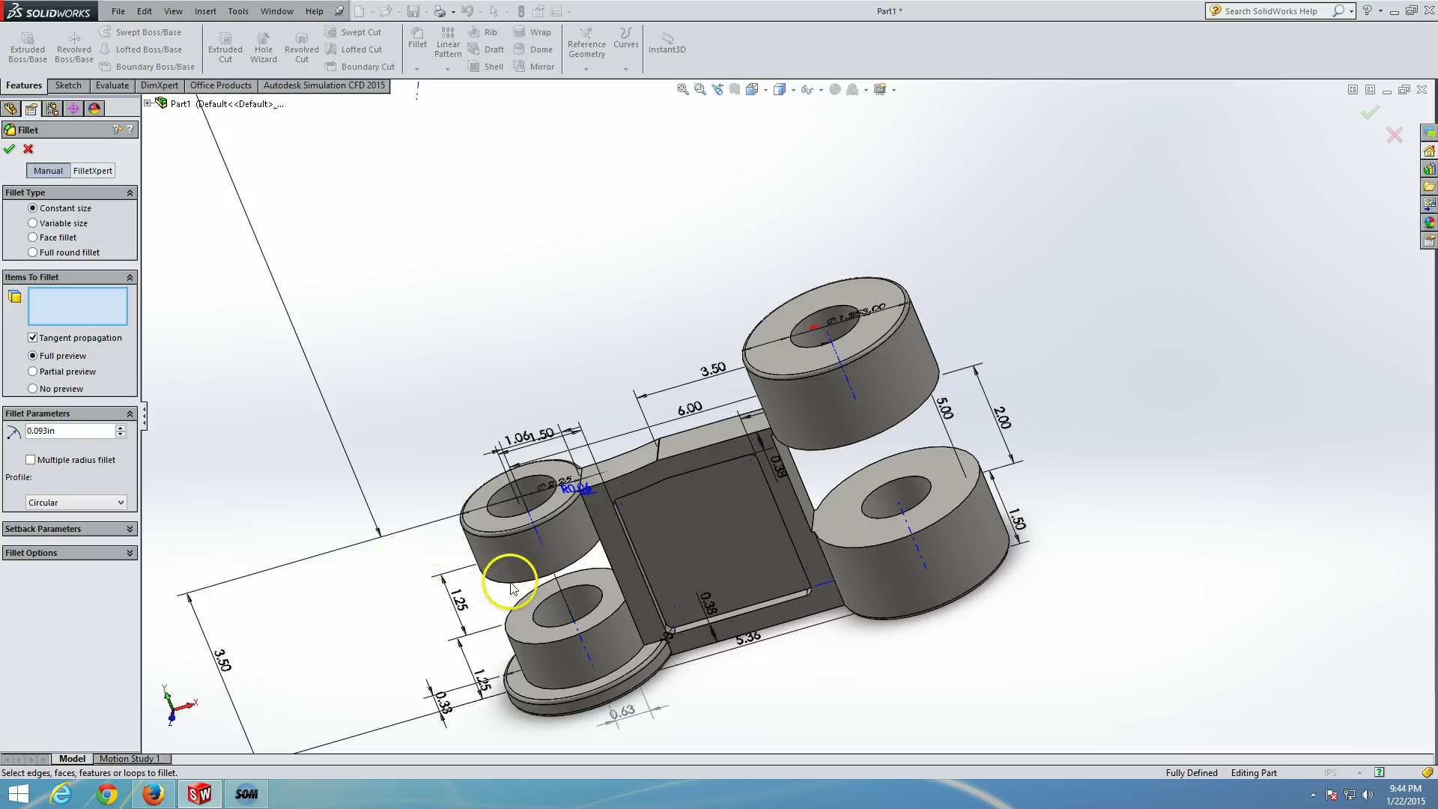
middle_click_drag(606, 317, 693, 57)
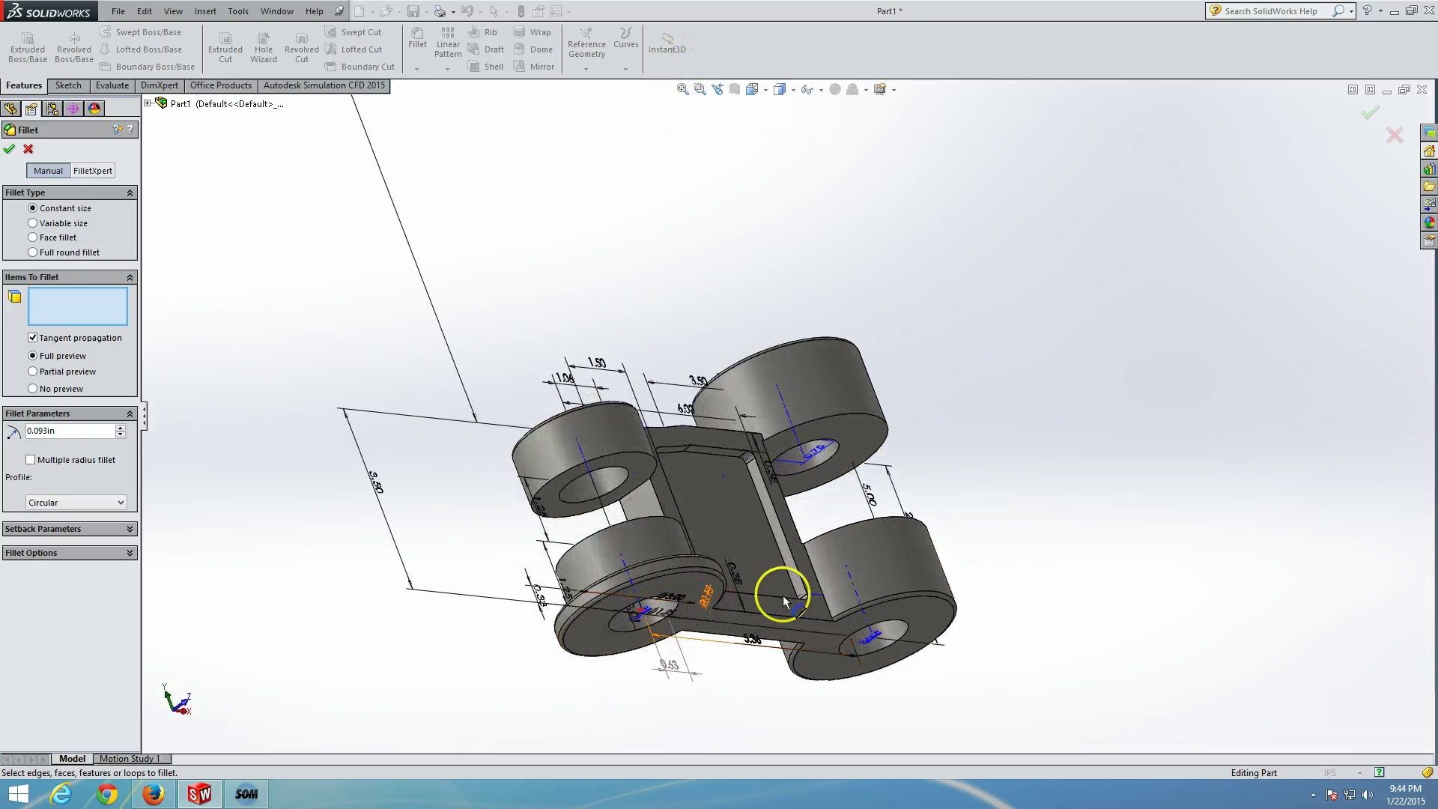
left_click(635, 497)
middle_click_drag(935, 458, 801, 450)
left_click(801, 449)
Add the lower web edges beside both cylinder gaps to the fillet and complete it
middle_click_drag(1049, 472, 736, 622)
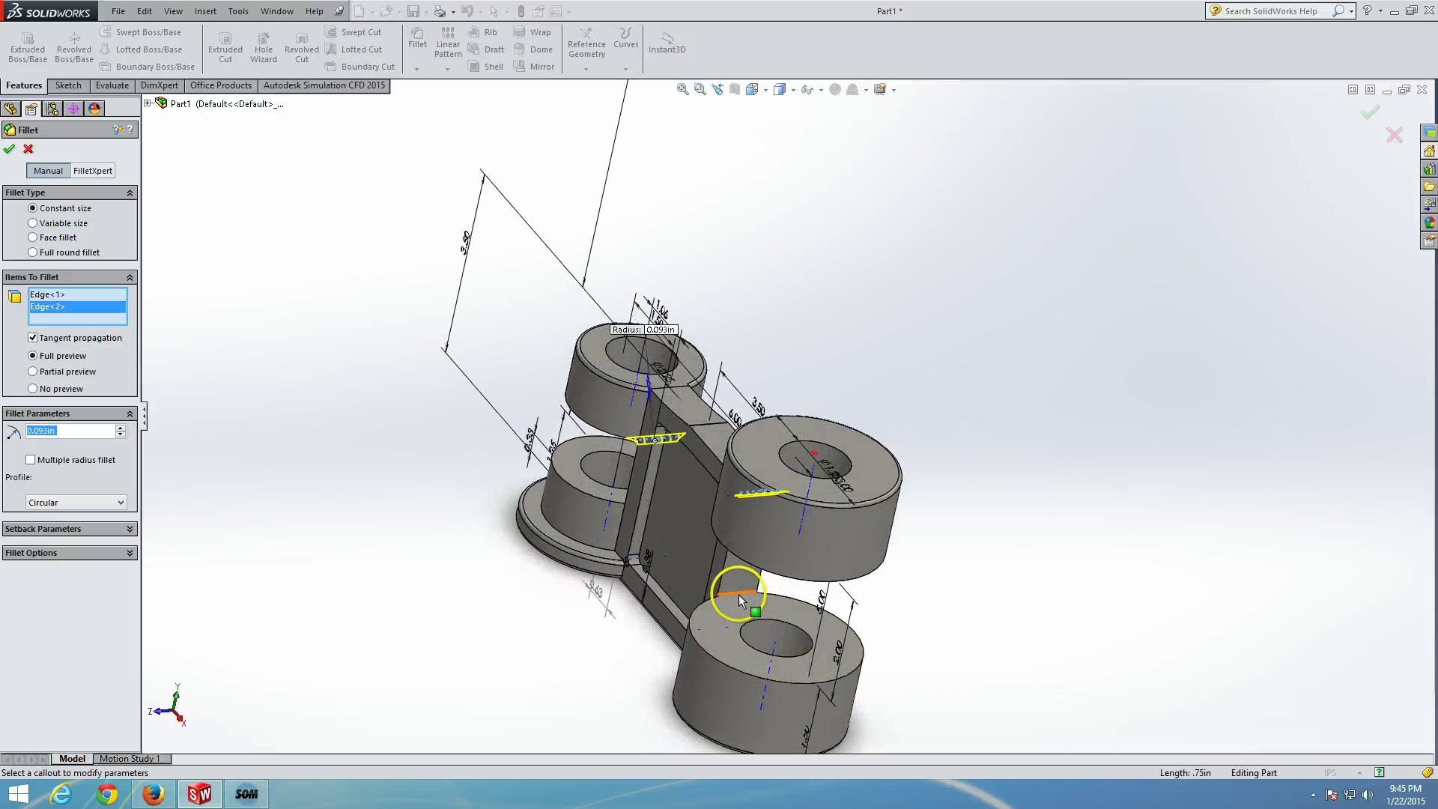
left_click(734, 594)
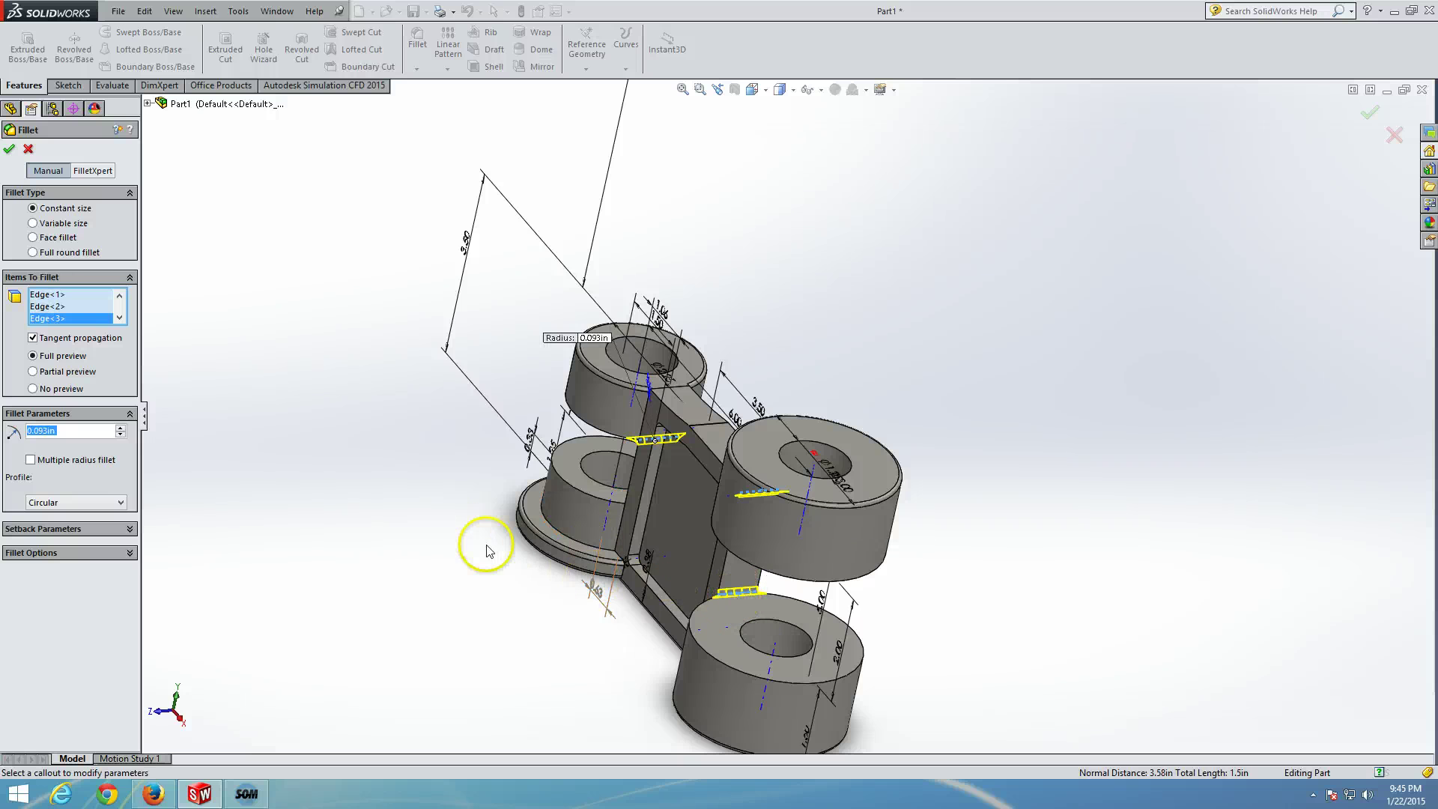
mouse_move(482, 546)
middle_mouse_down()
mouse_move(626, 632)
mouse_move(671, 750)
mouse_move(610, 600)
middle_mouse_up()
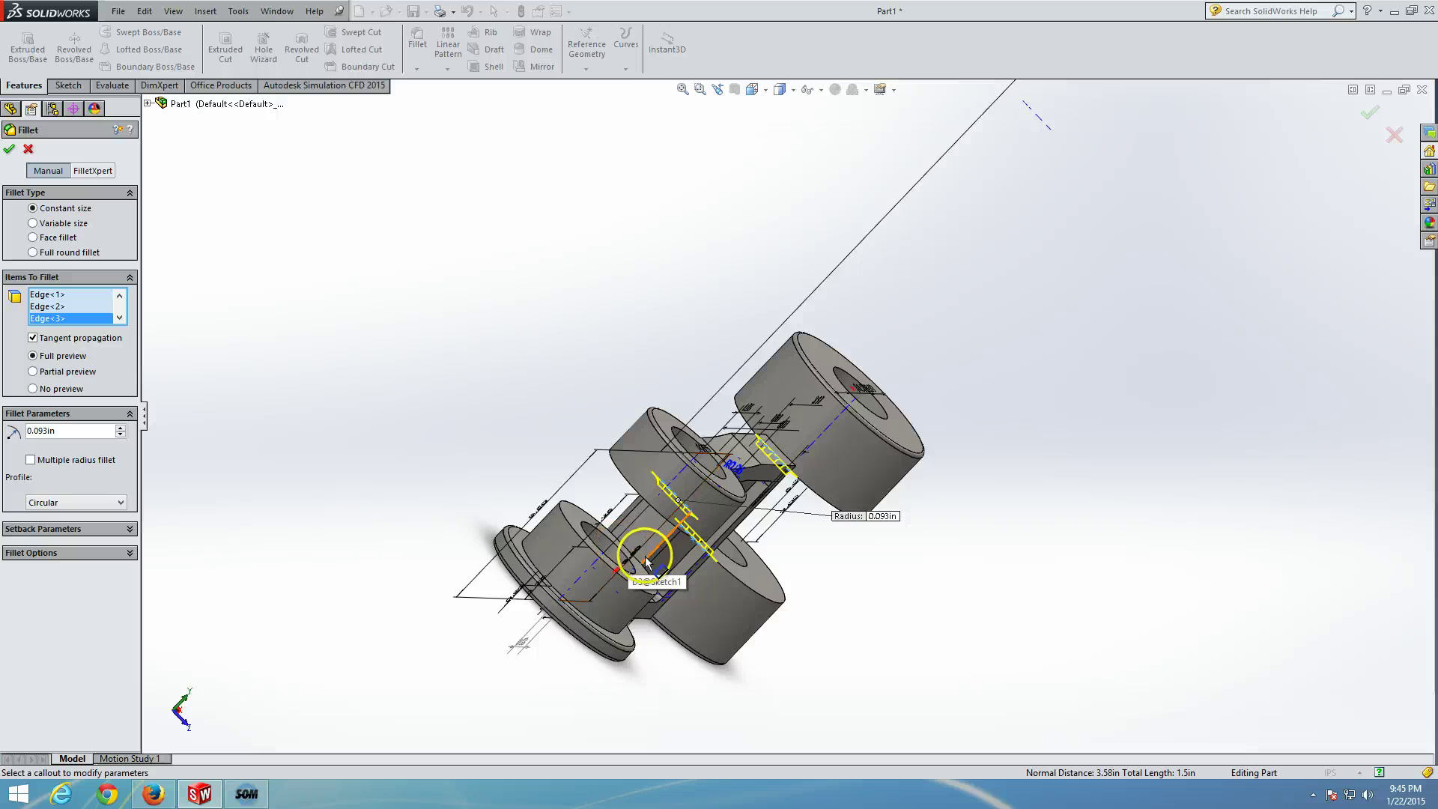
scroll(623, 550, "down", 2)
scroll(619, 548, "down", 2)
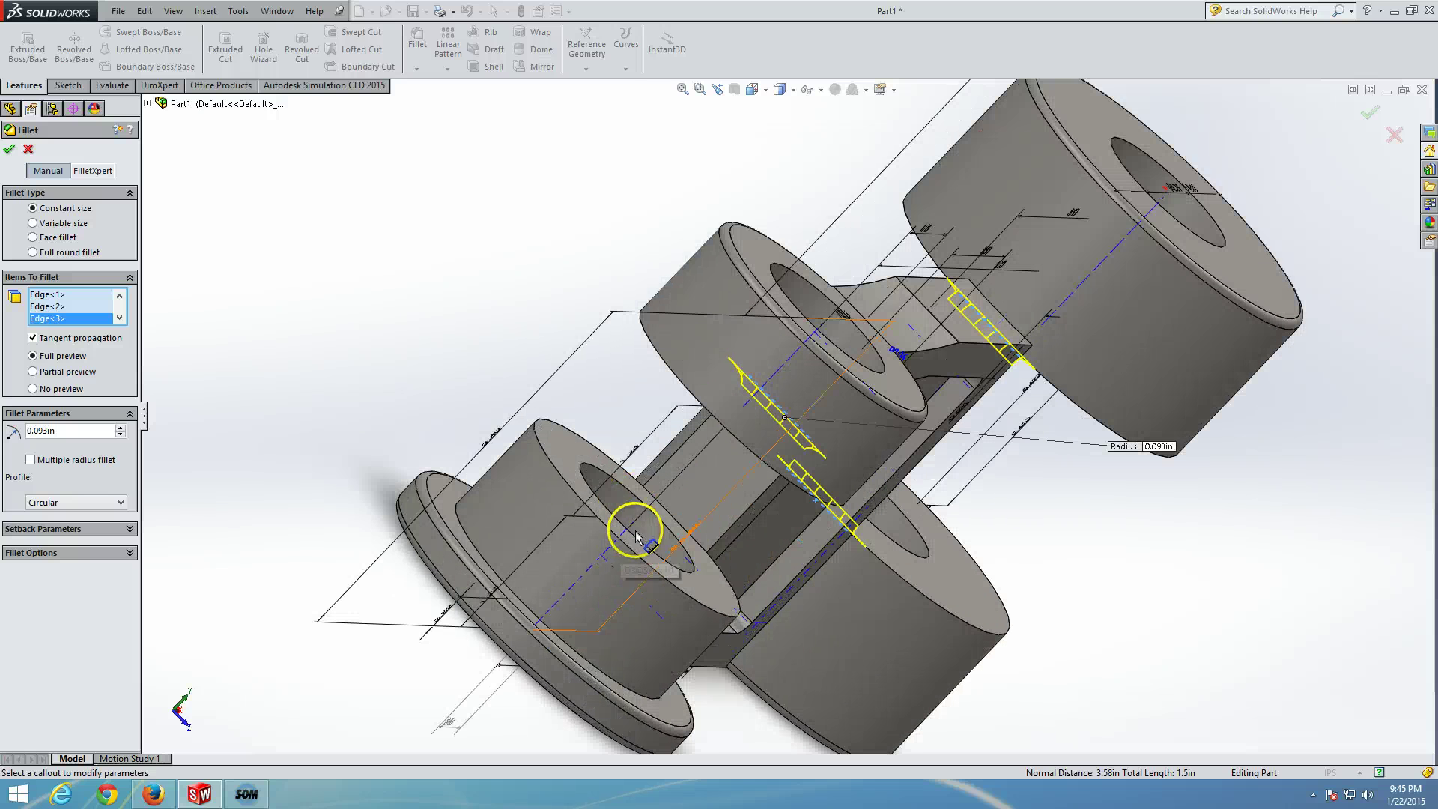
left_click(670, 517)
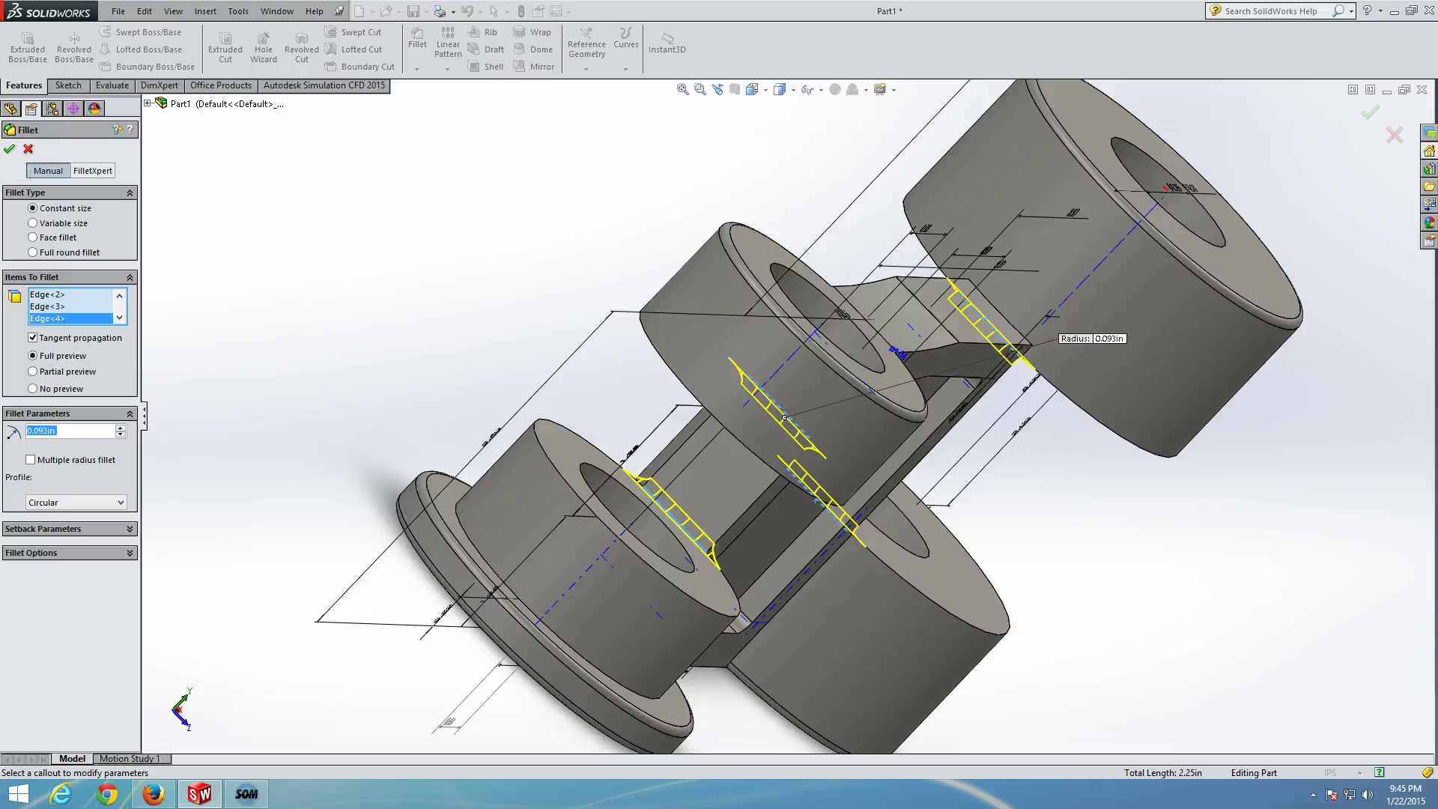
left_click(11, 153)
middle_click_drag(475, 269, 375, 213)
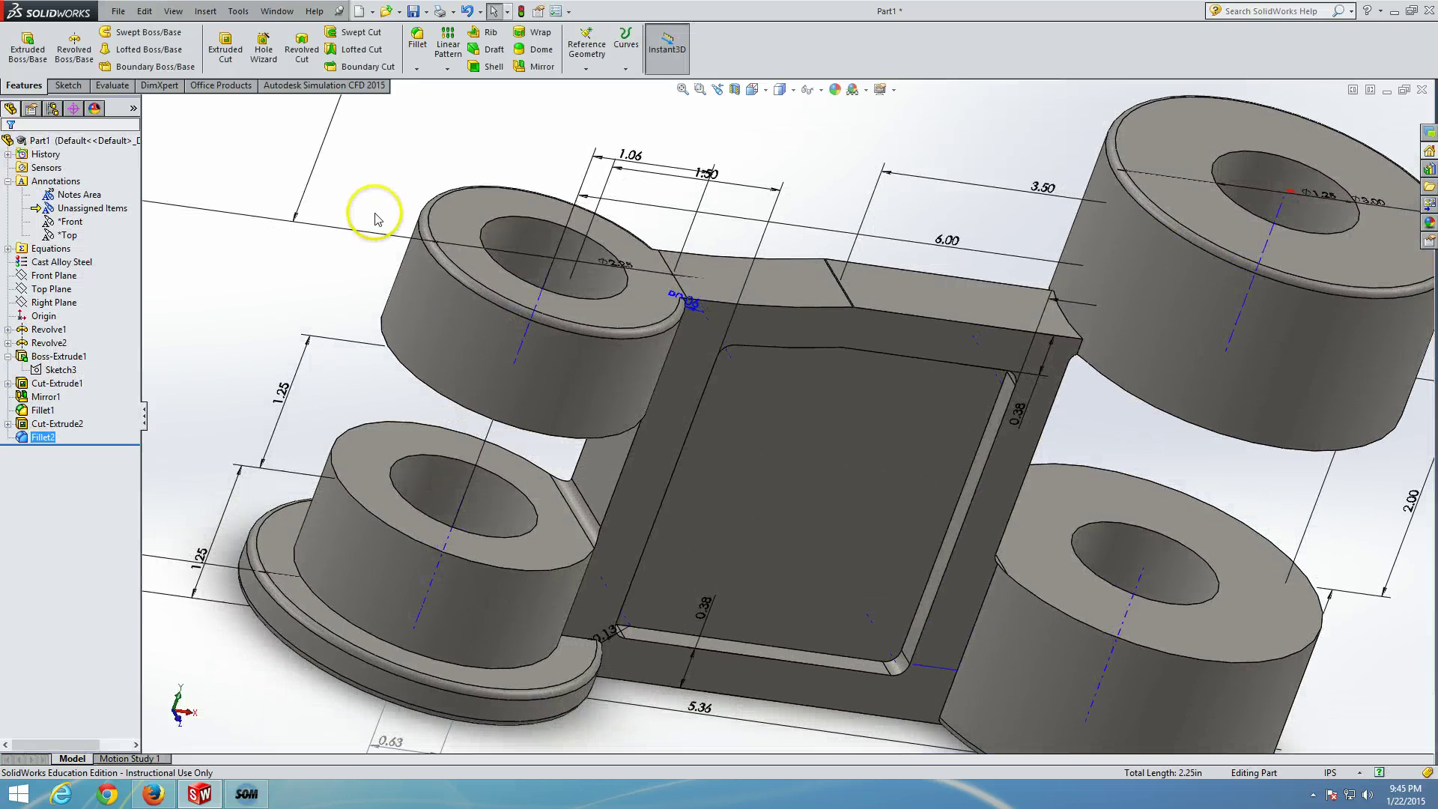
key("f")
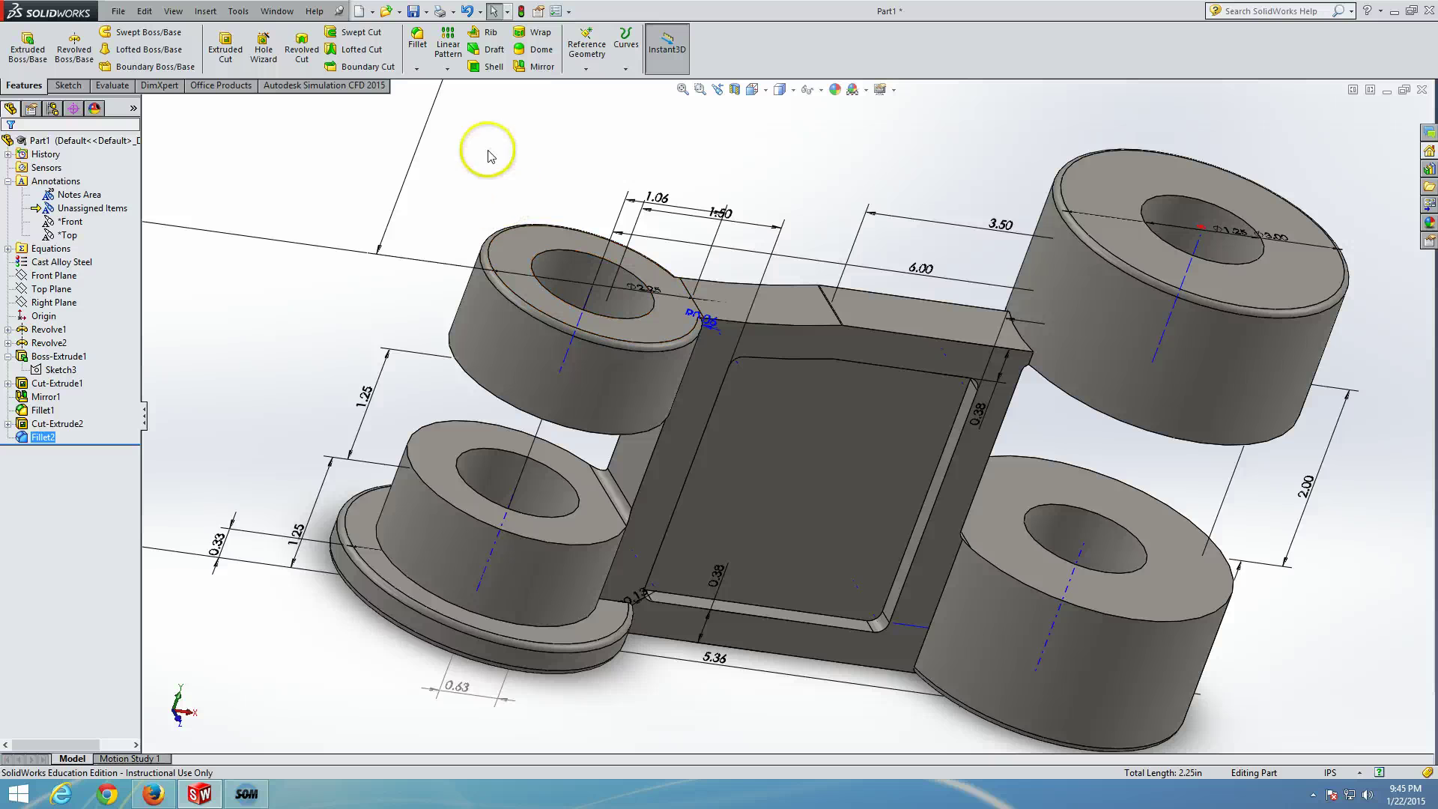
Try a 0.080 in, 45° angle-distance chamfer on the upper and lower bore edges of both upper rings
left_click(417, 69)
left_click(424, 101)
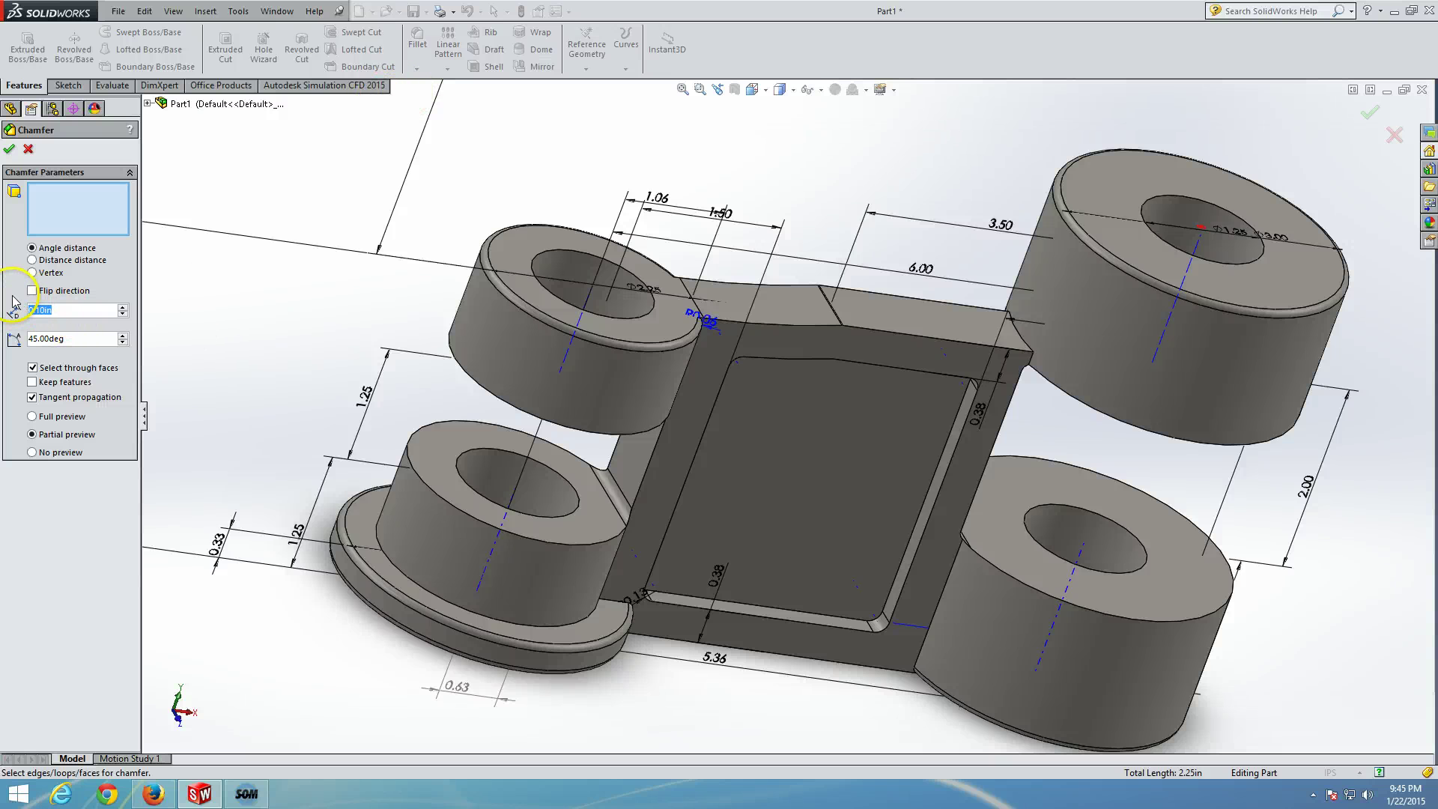
type(".")
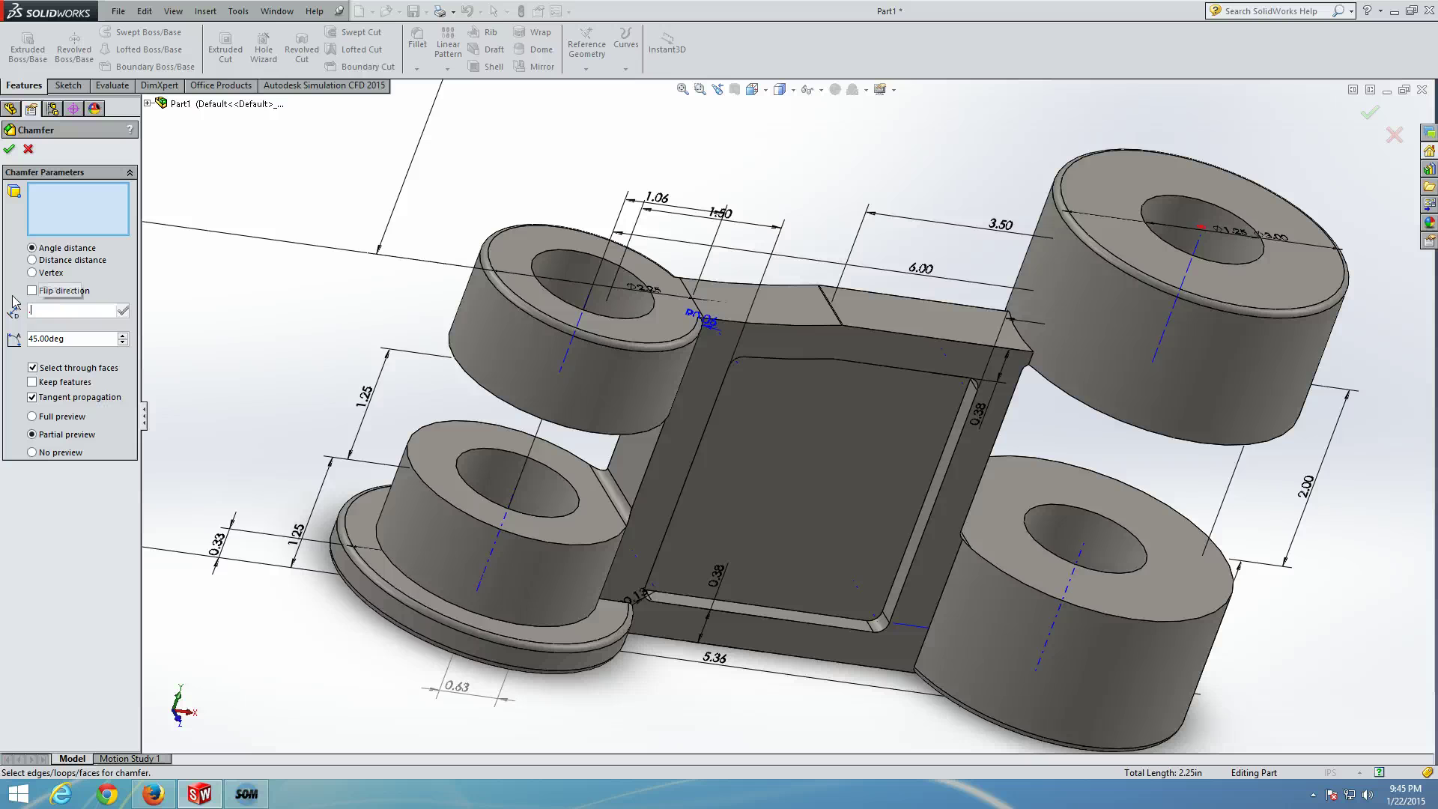
type("080")
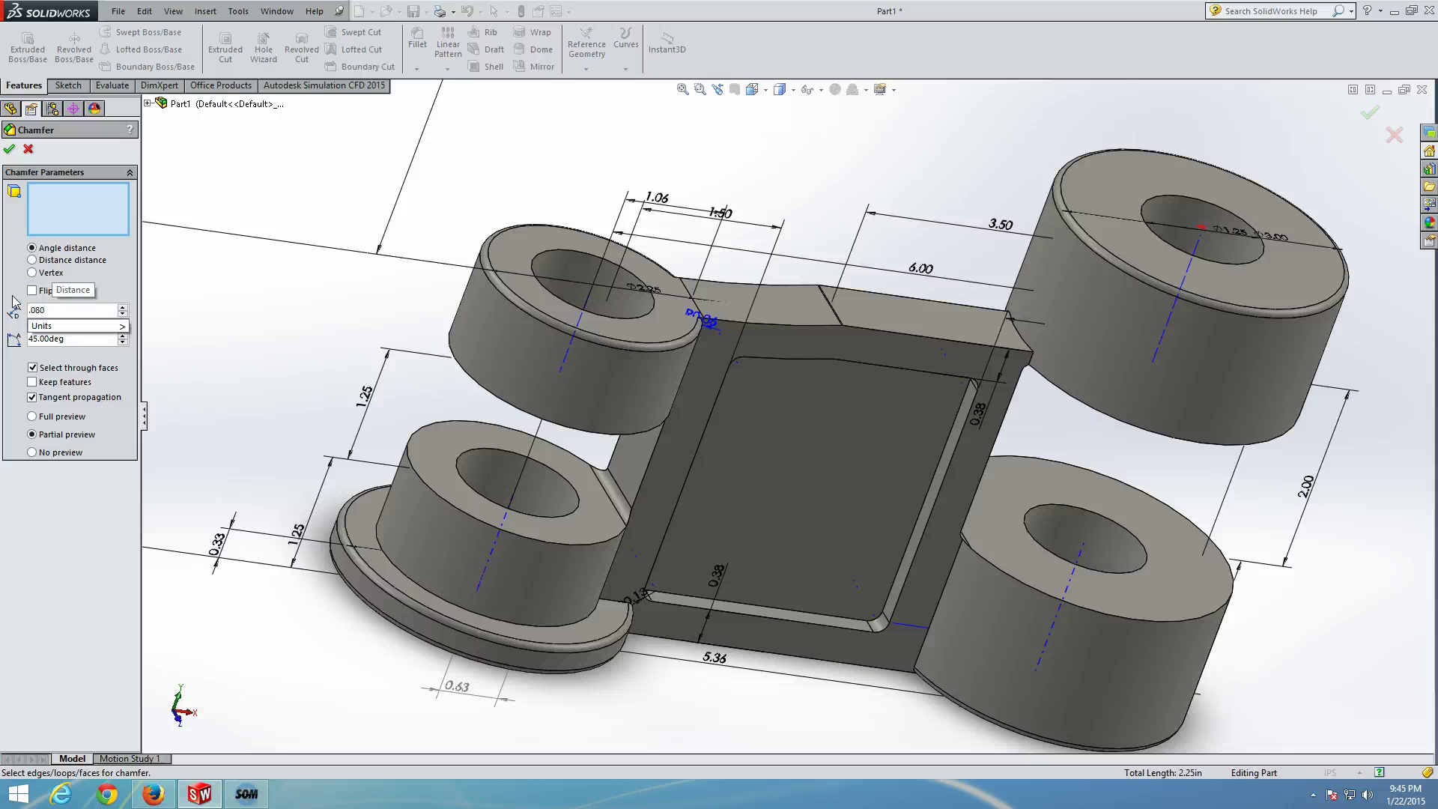
left_click(561, 257)
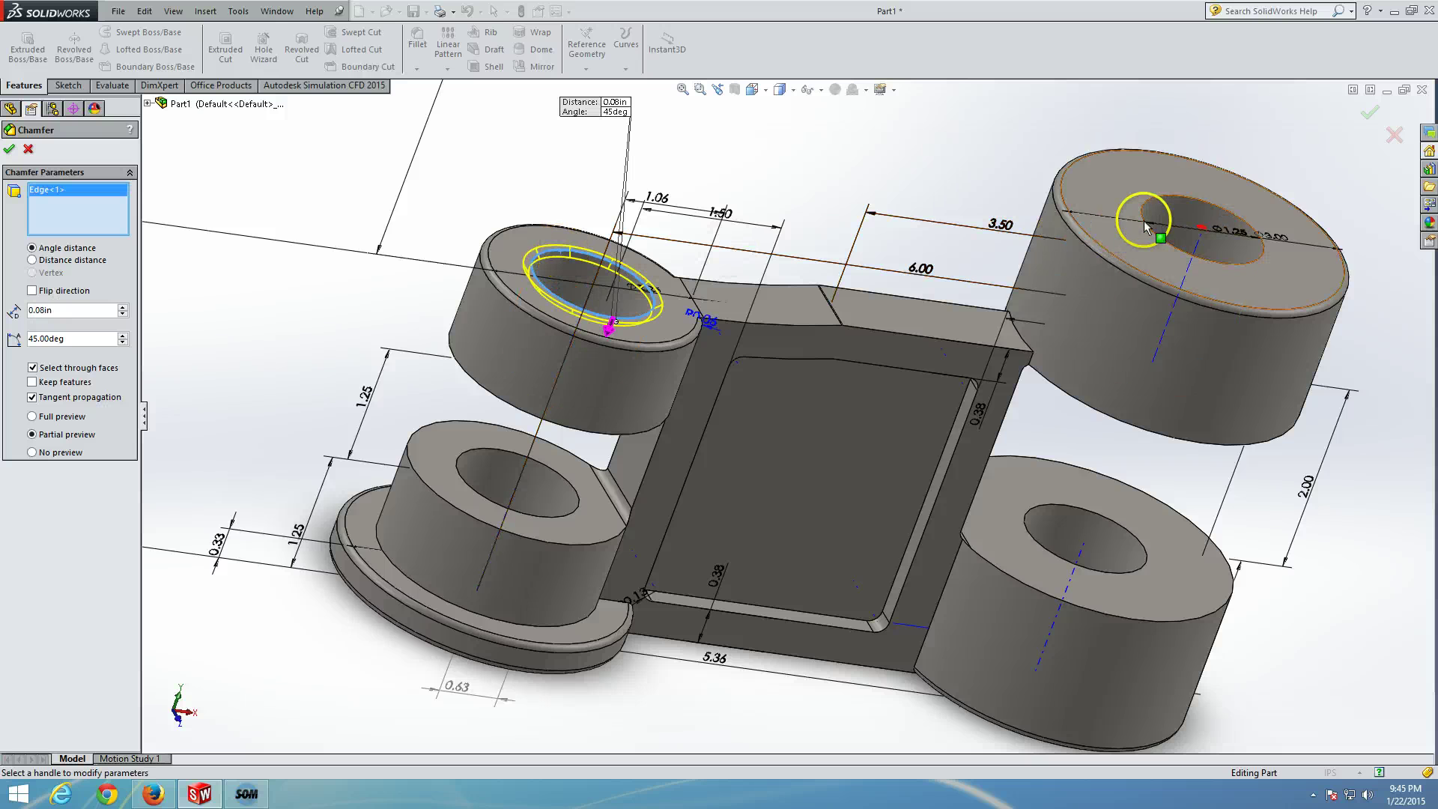
left_click(1211, 212)
middle_click_drag(1361, 320, 1298, 21)
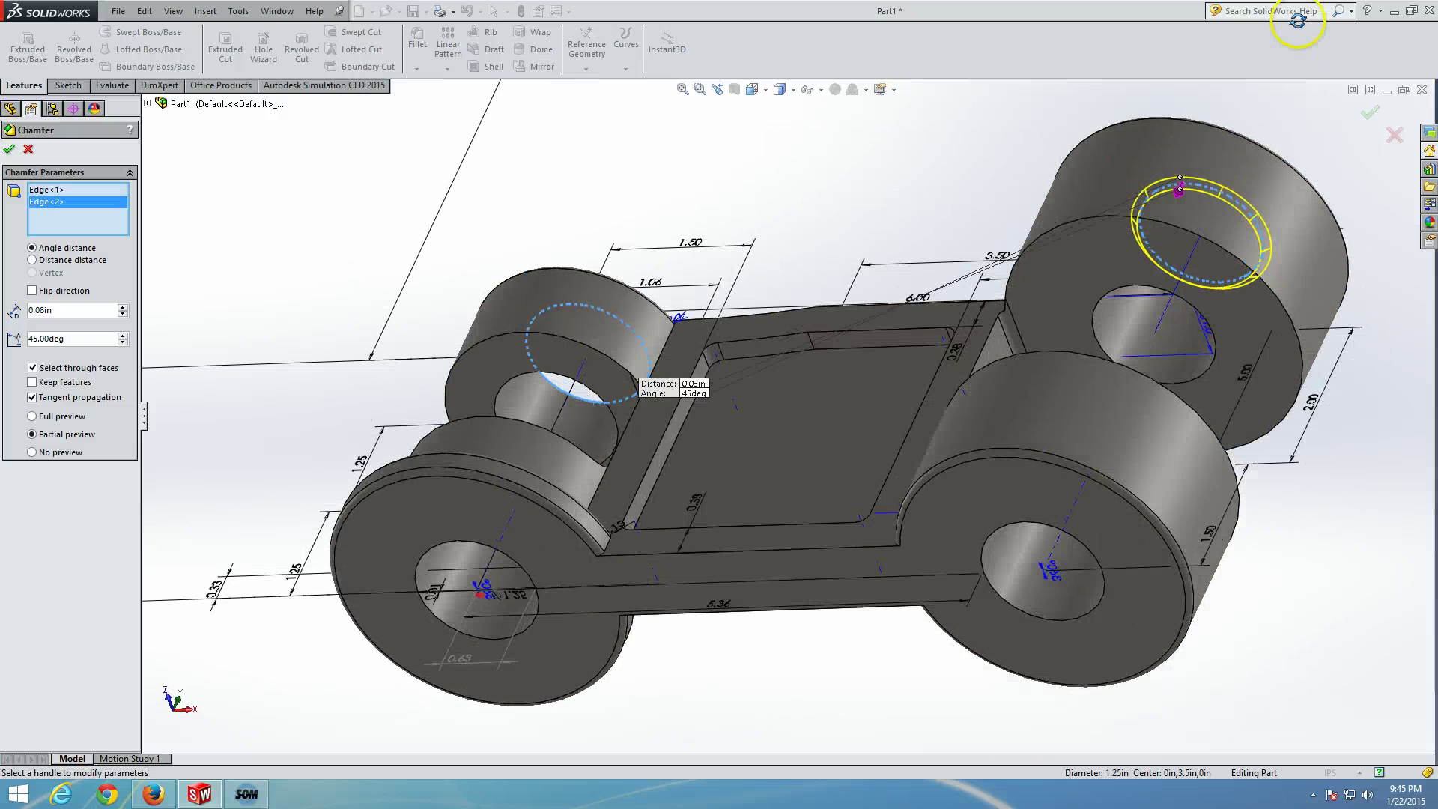
left_click(1148, 292)
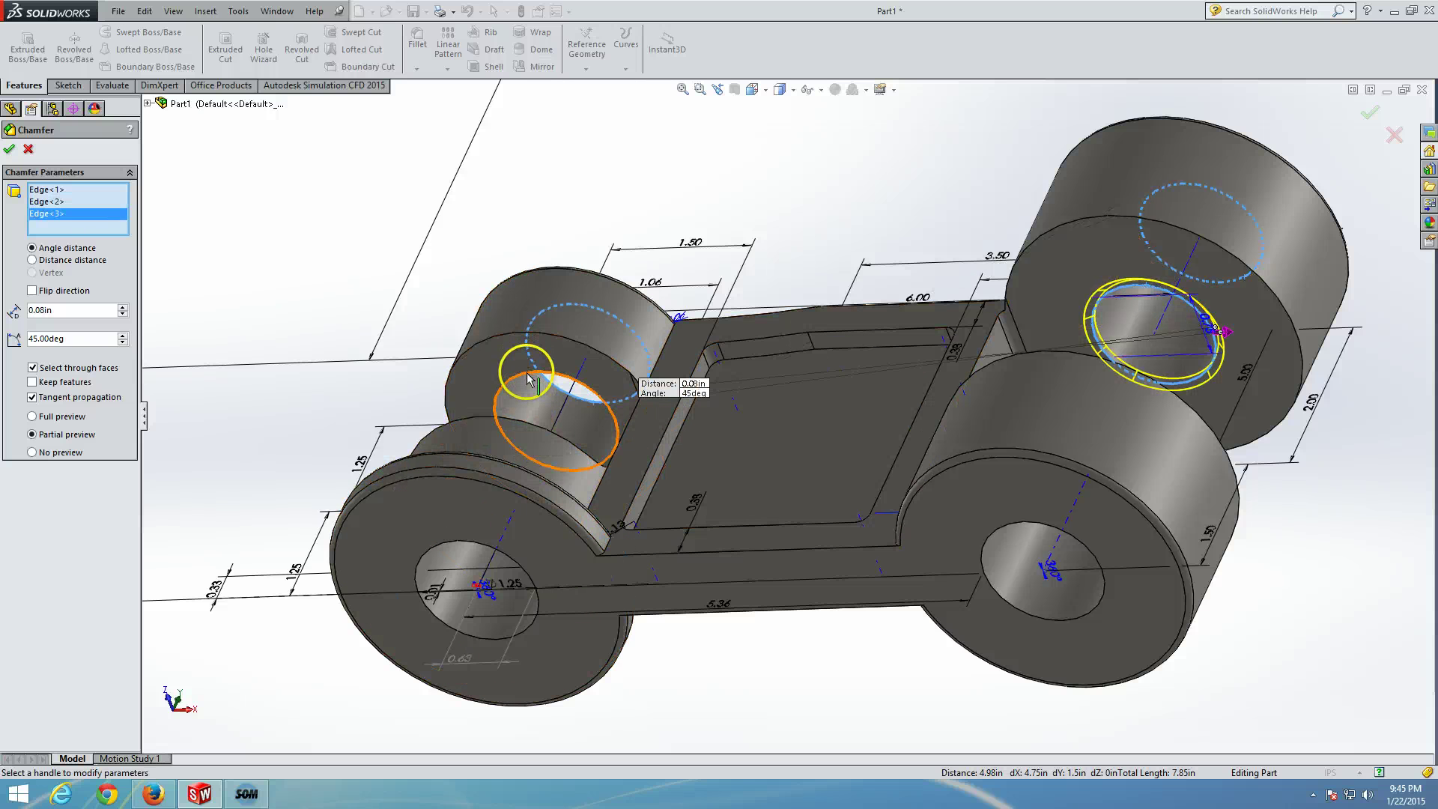
left_click(529, 378)
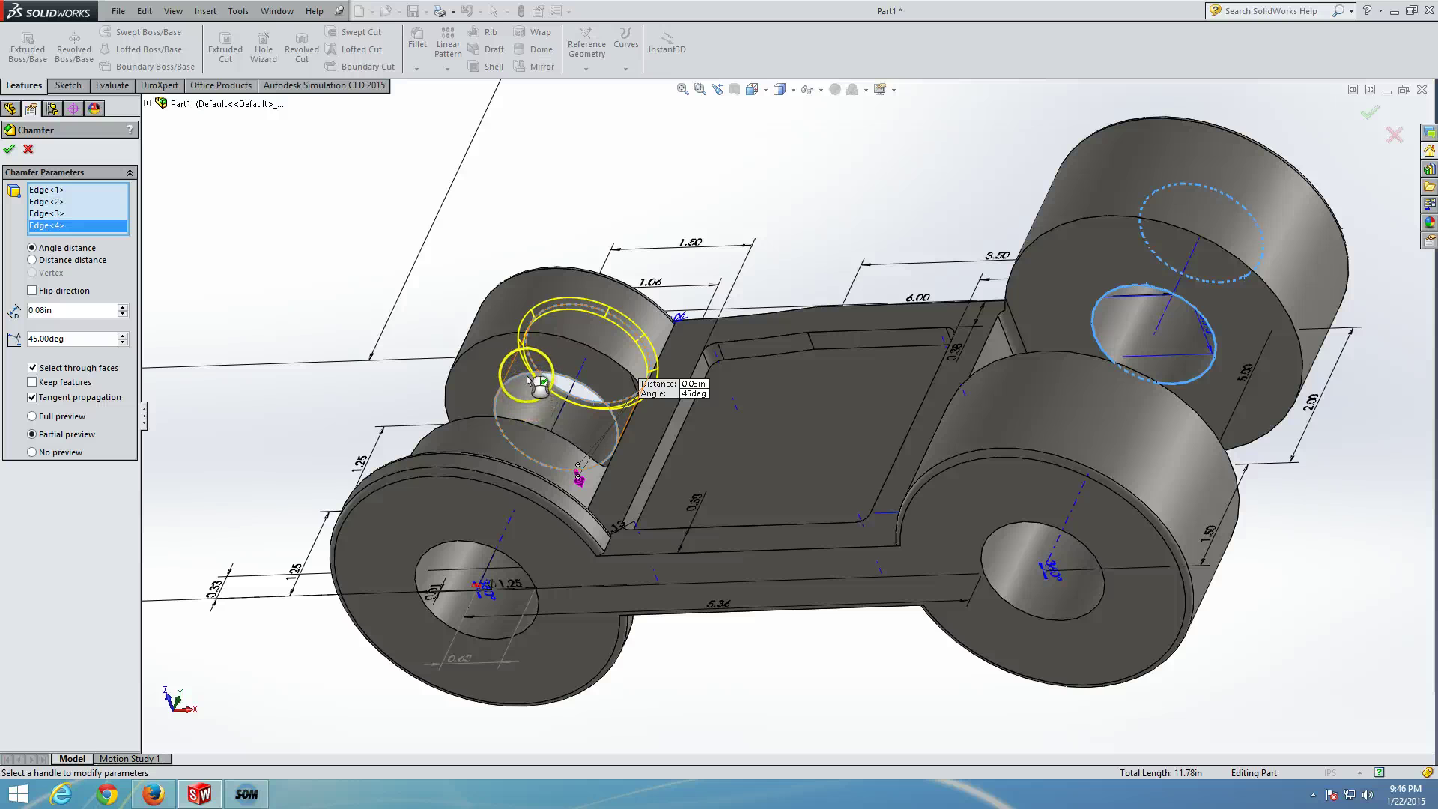
left_click(530, 379)
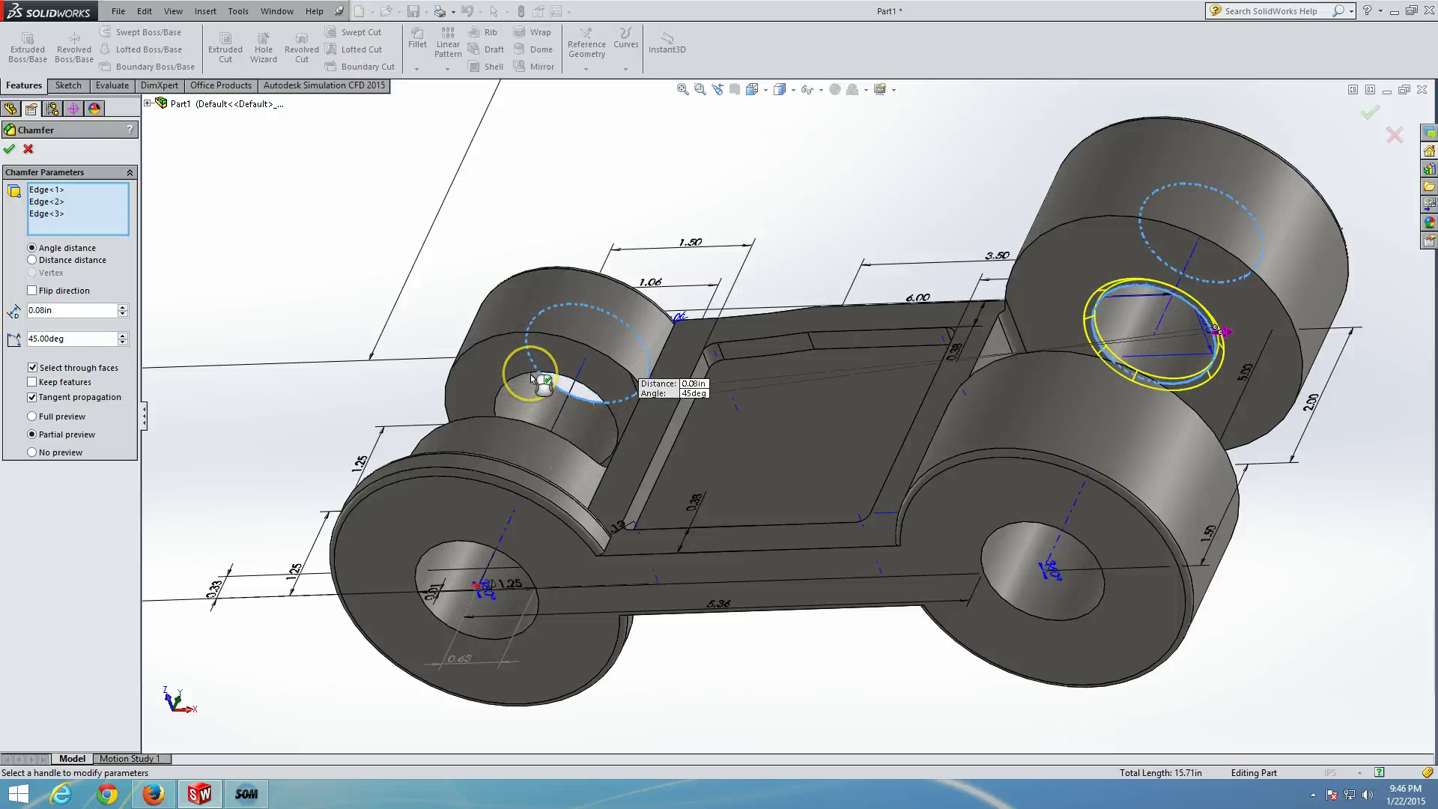
left_click(522, 379)
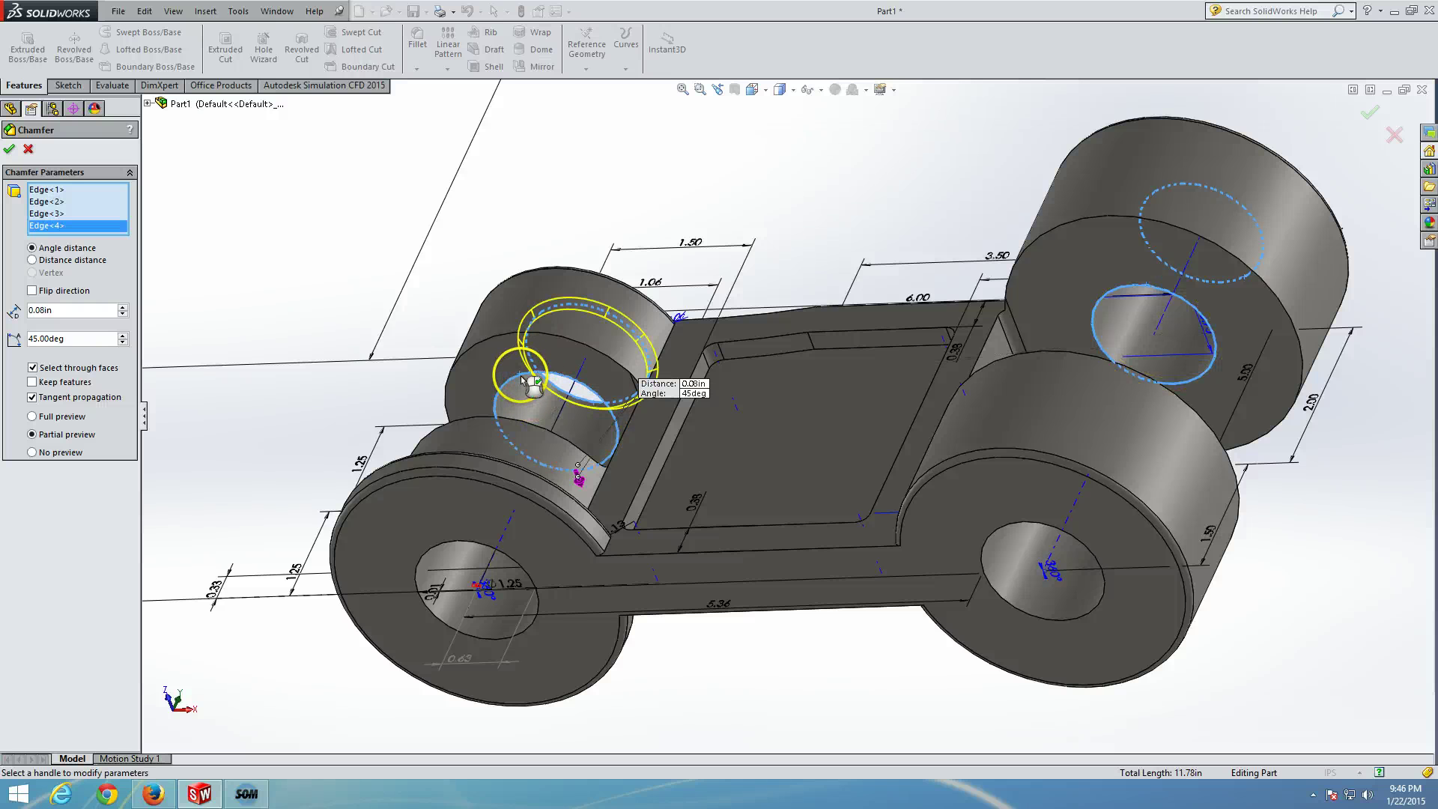
Try to include the upper and lower bore edges of both lower rings in the chamfer and apply it, then cancel the command
middle_click_drag(375, 379, 748, 250)
left_click(87, 201)
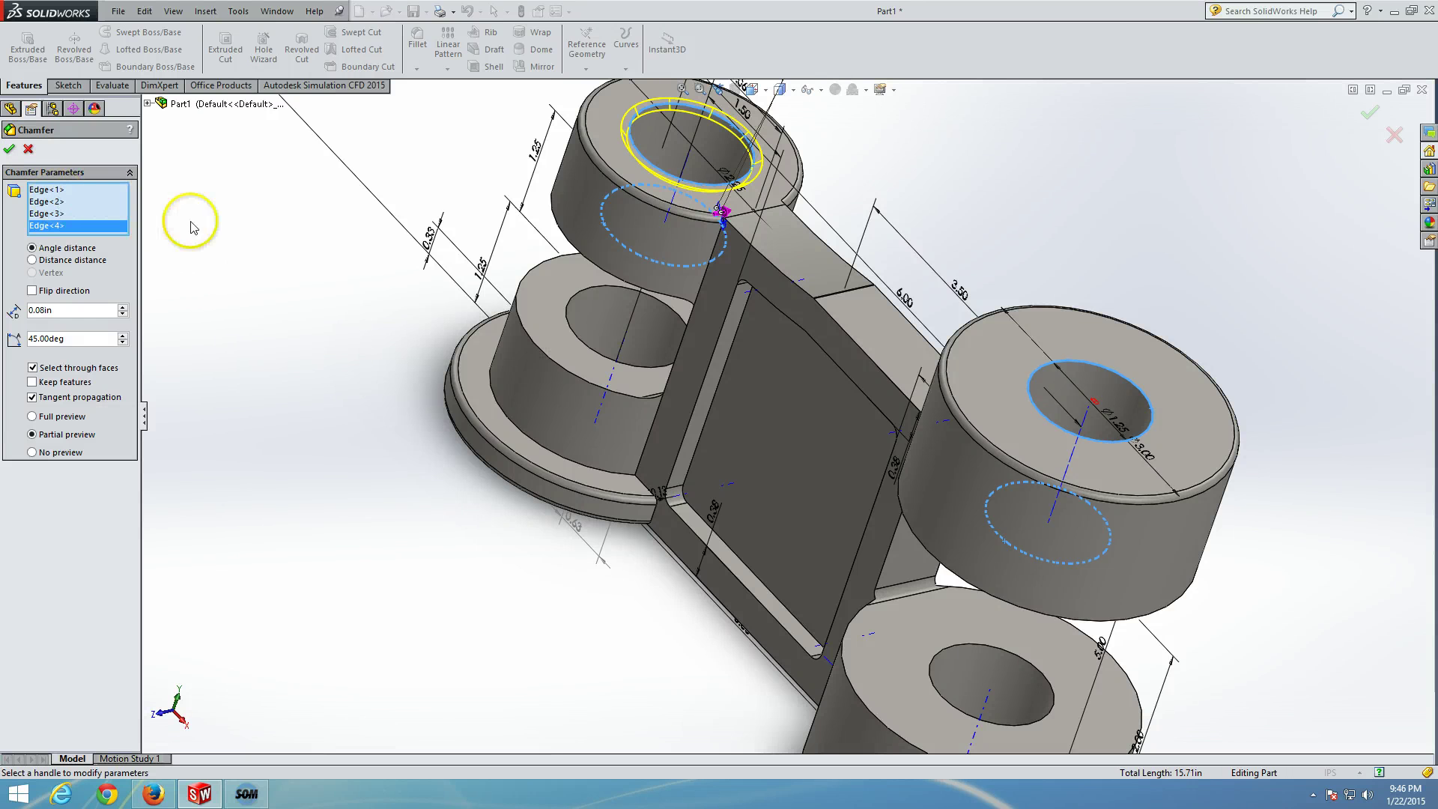
left_click(589, 294)
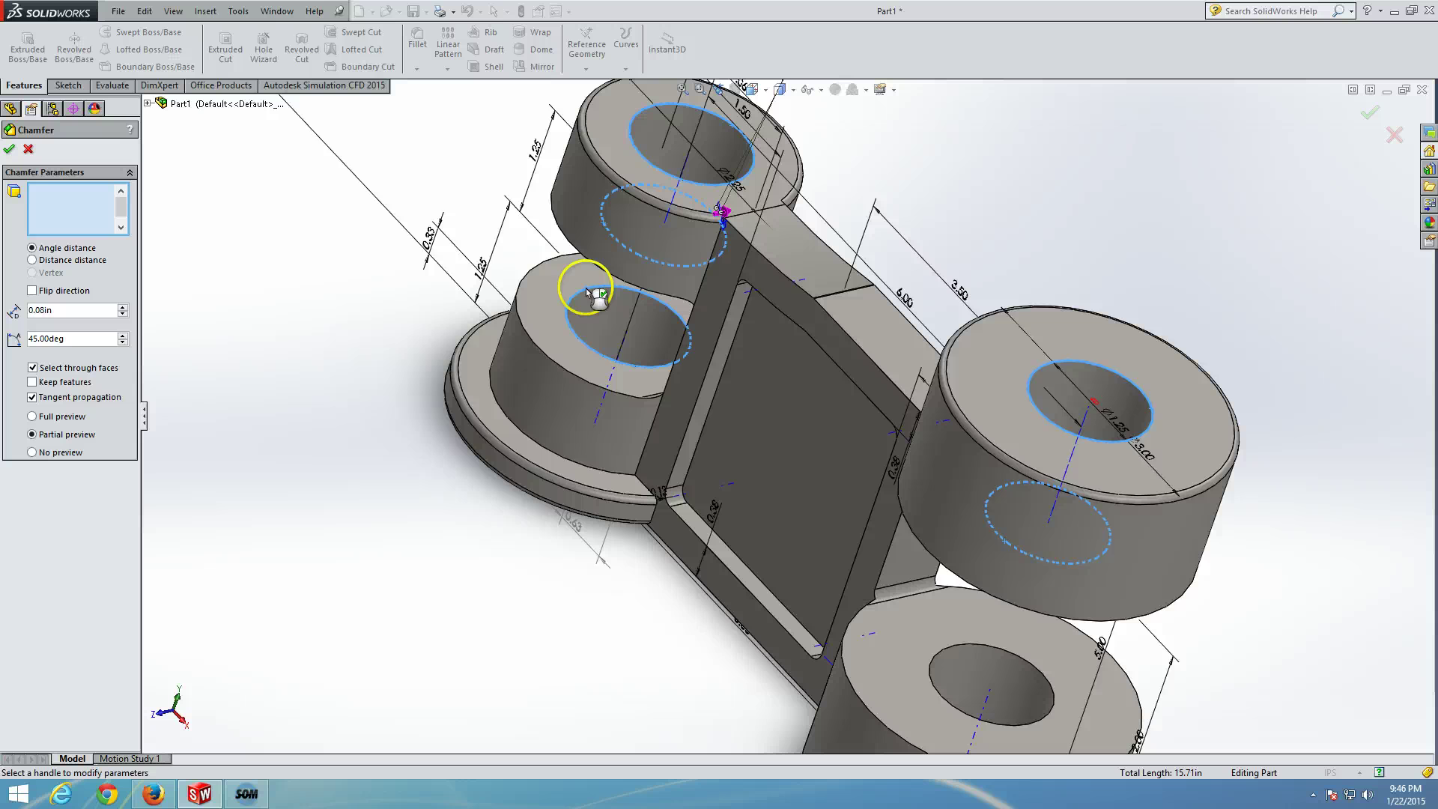
left_click(959, 644)
middle_click_drag(695, 596, 767, 302)
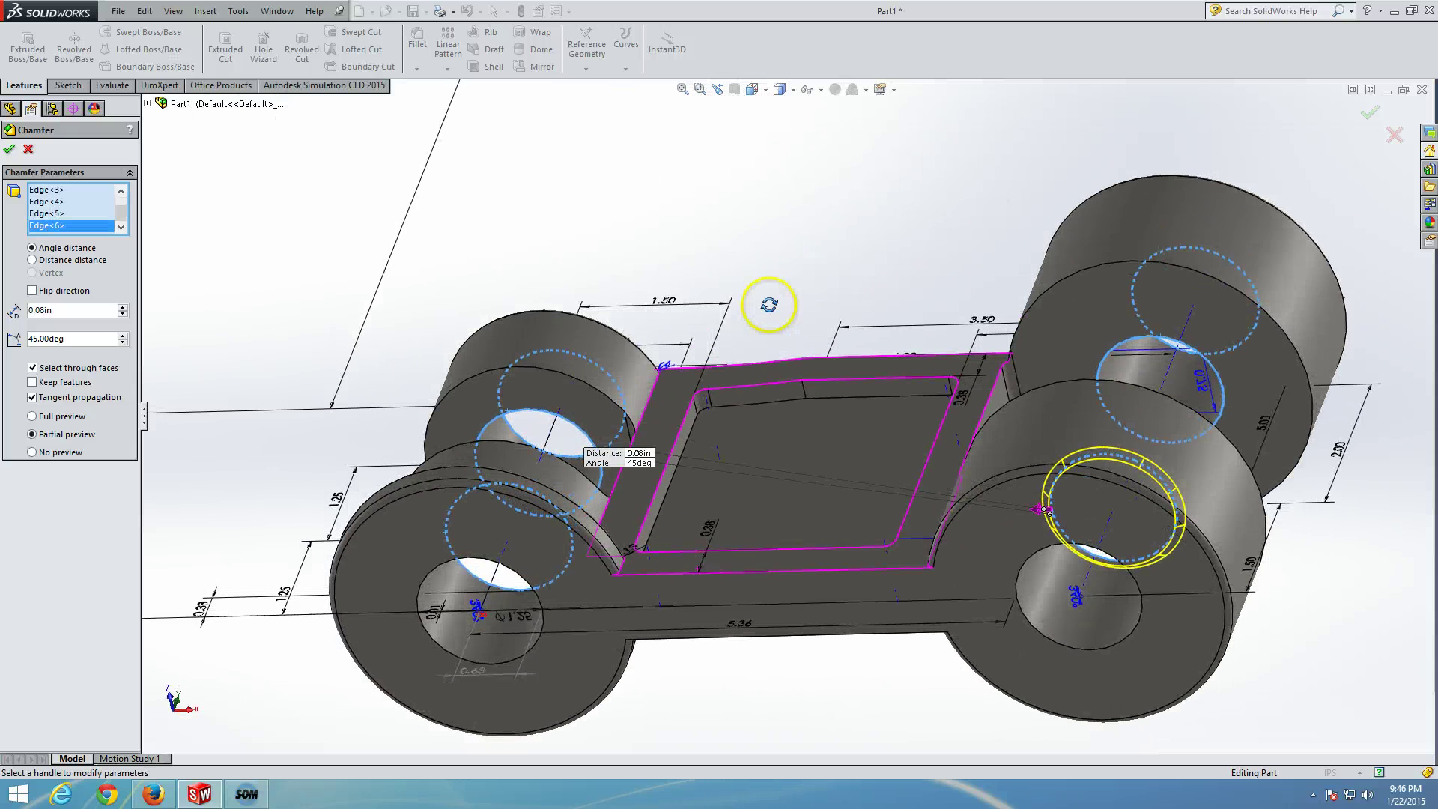
left_click(1022, 558)
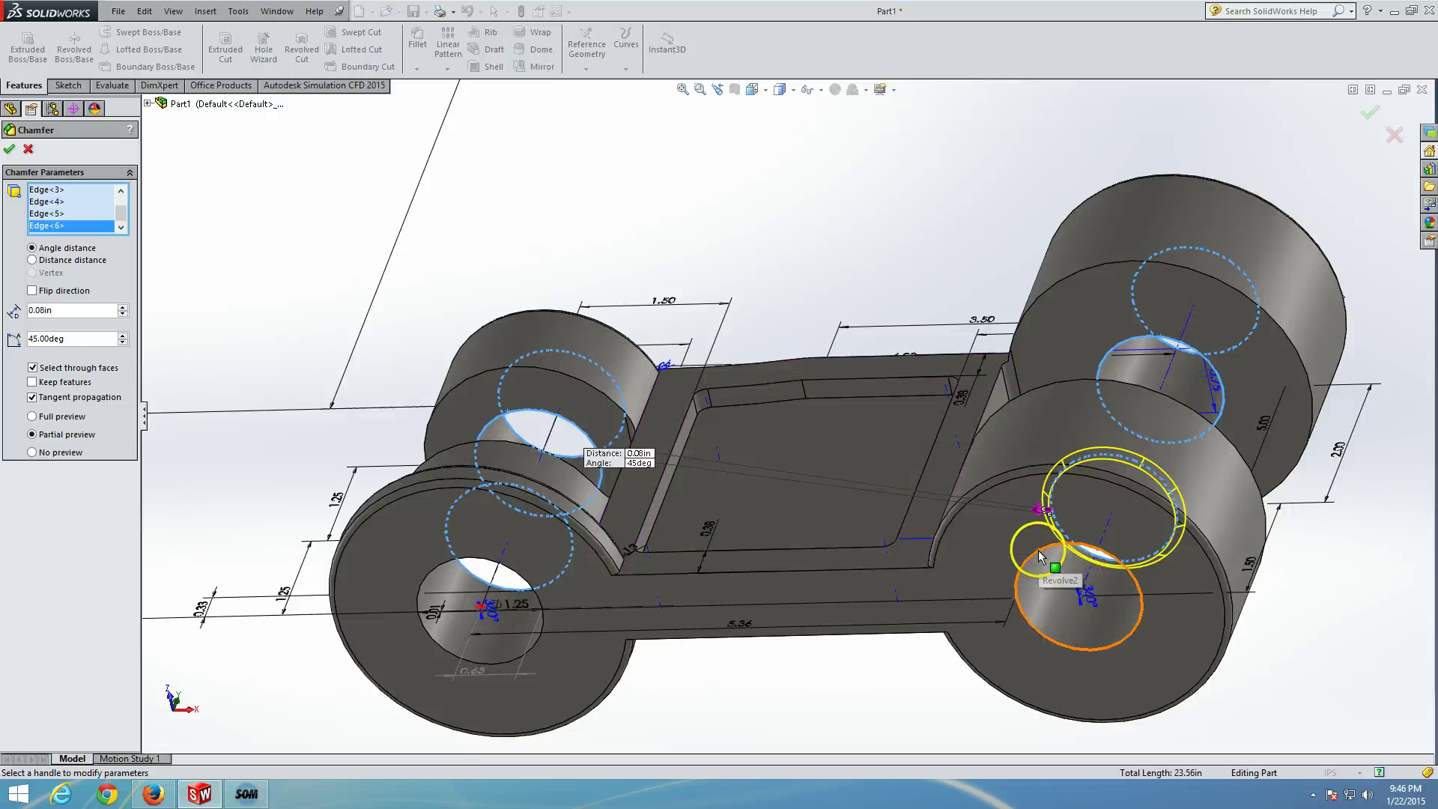
left_click(483, 629)
left_click(439, 575)
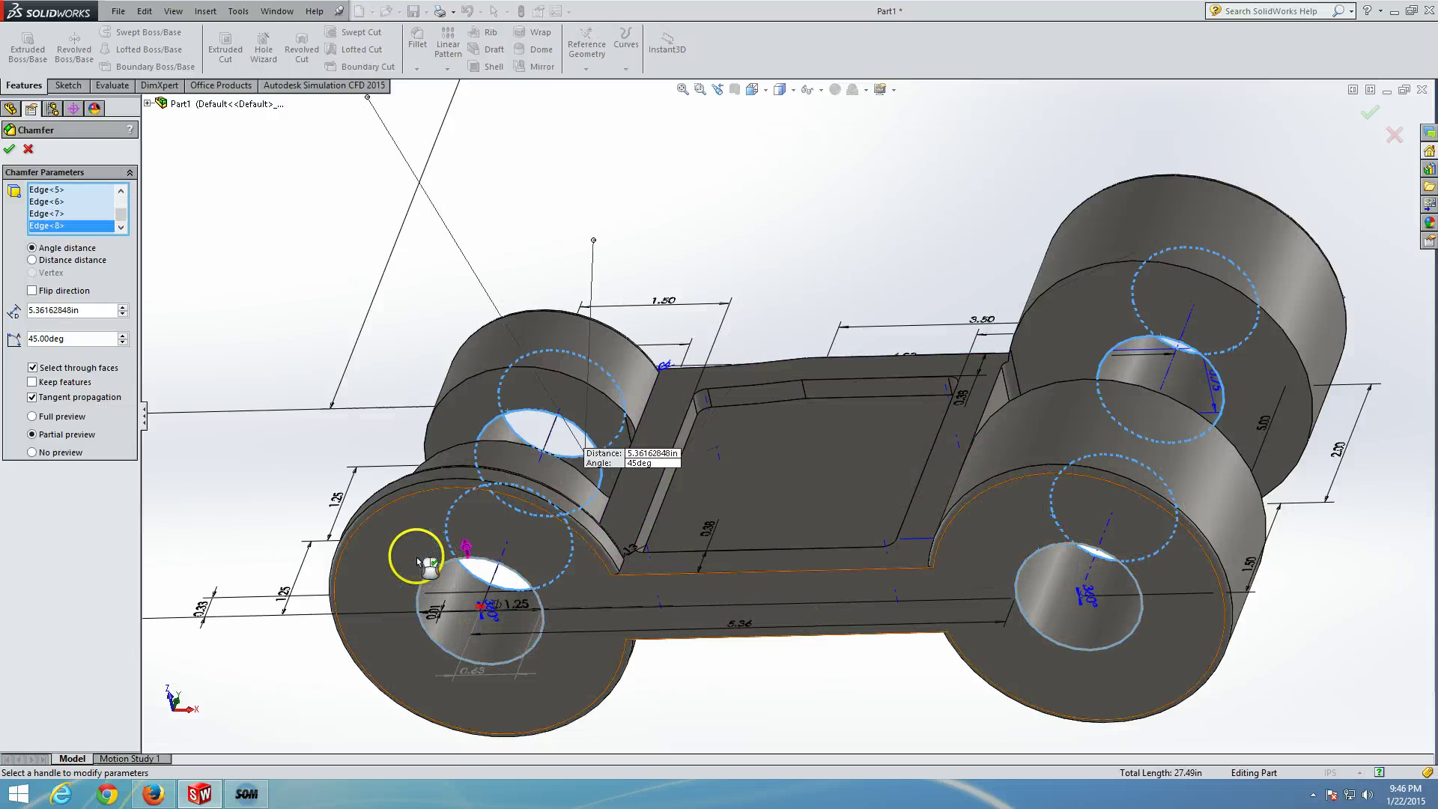
middle_click_drag(185, 301, 192, 369)
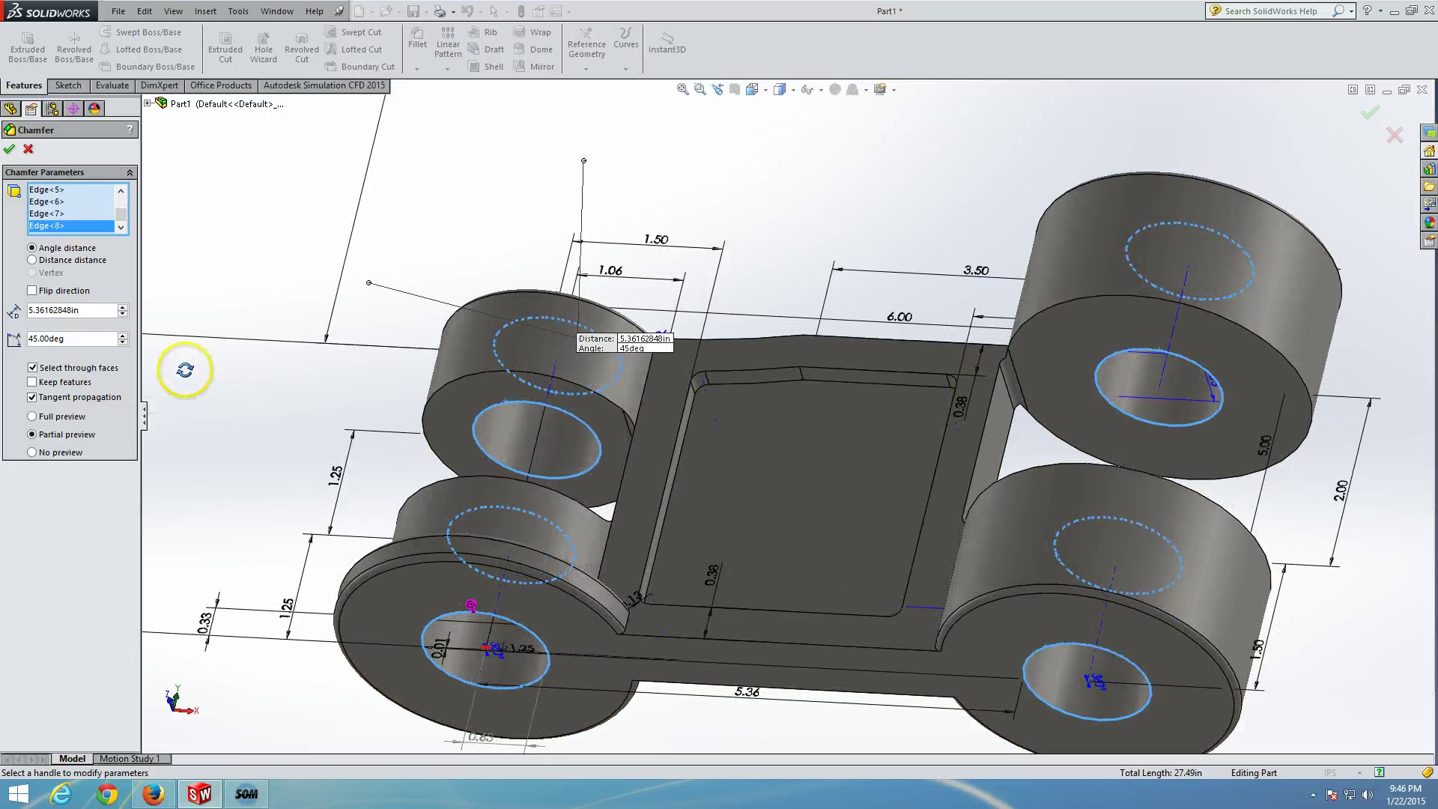
left_click(10, 153)
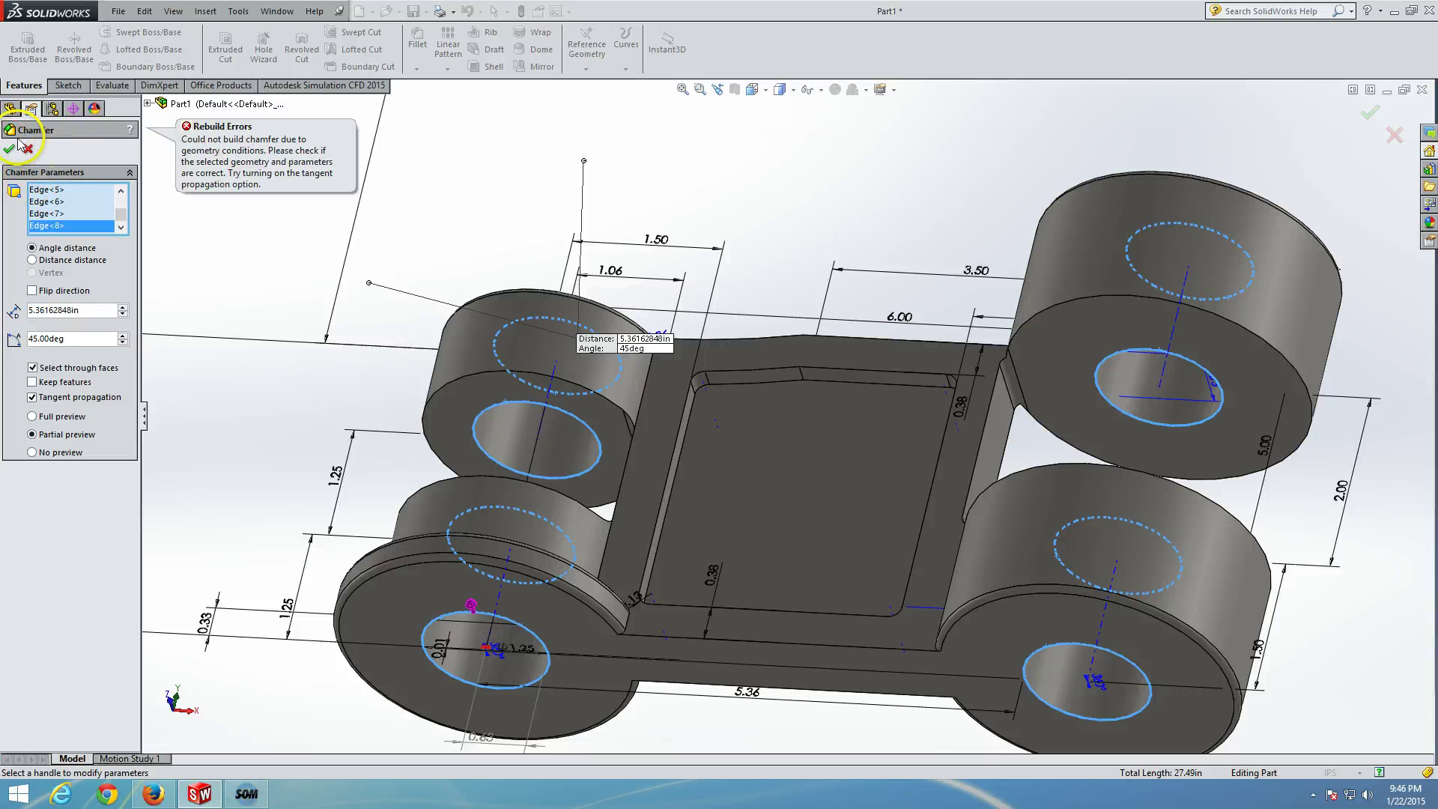
left_click(27, 150)
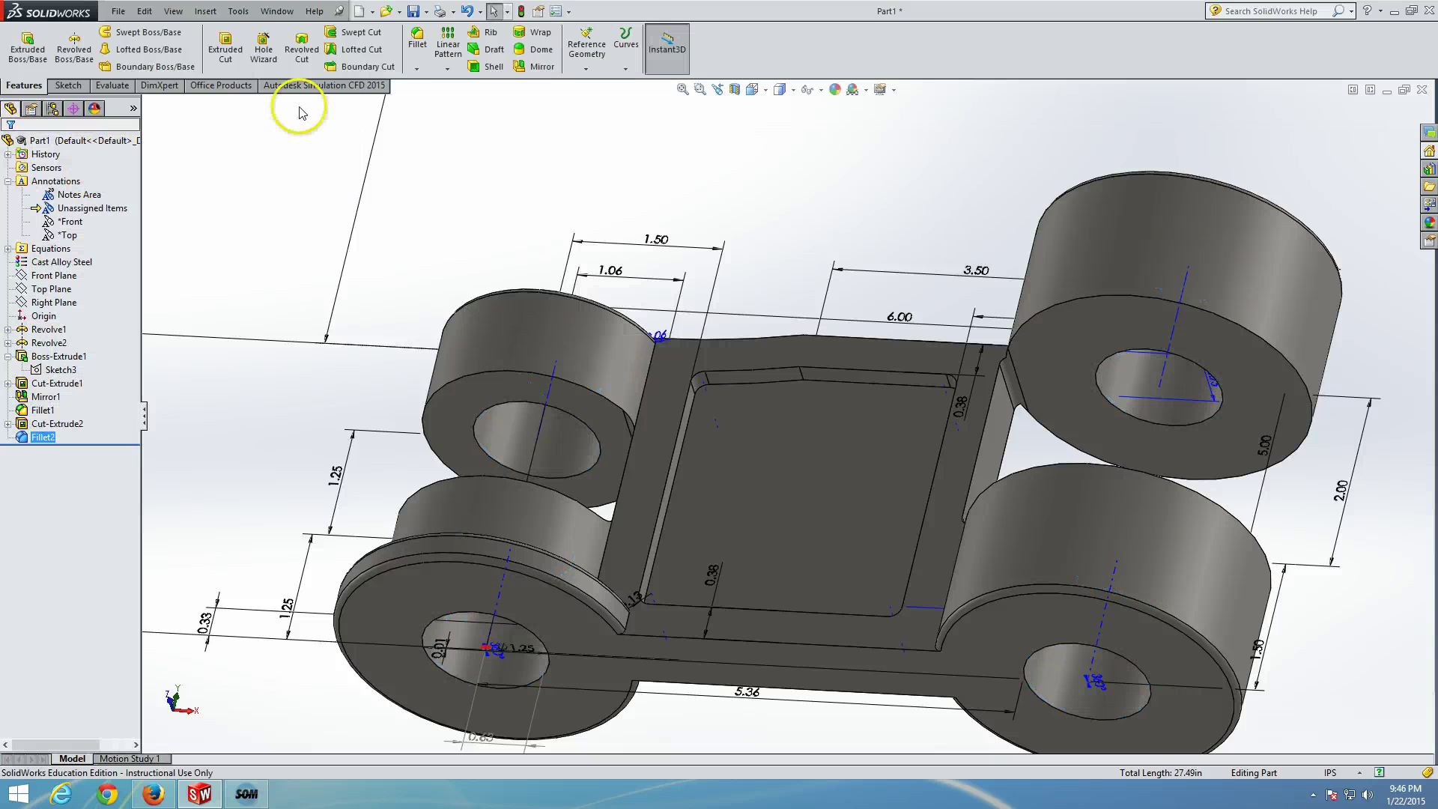
Chamfer the underside bore edges of both lower rings at 0.08 in and 45°
left_click(415, 69)
left_click(420, 98)
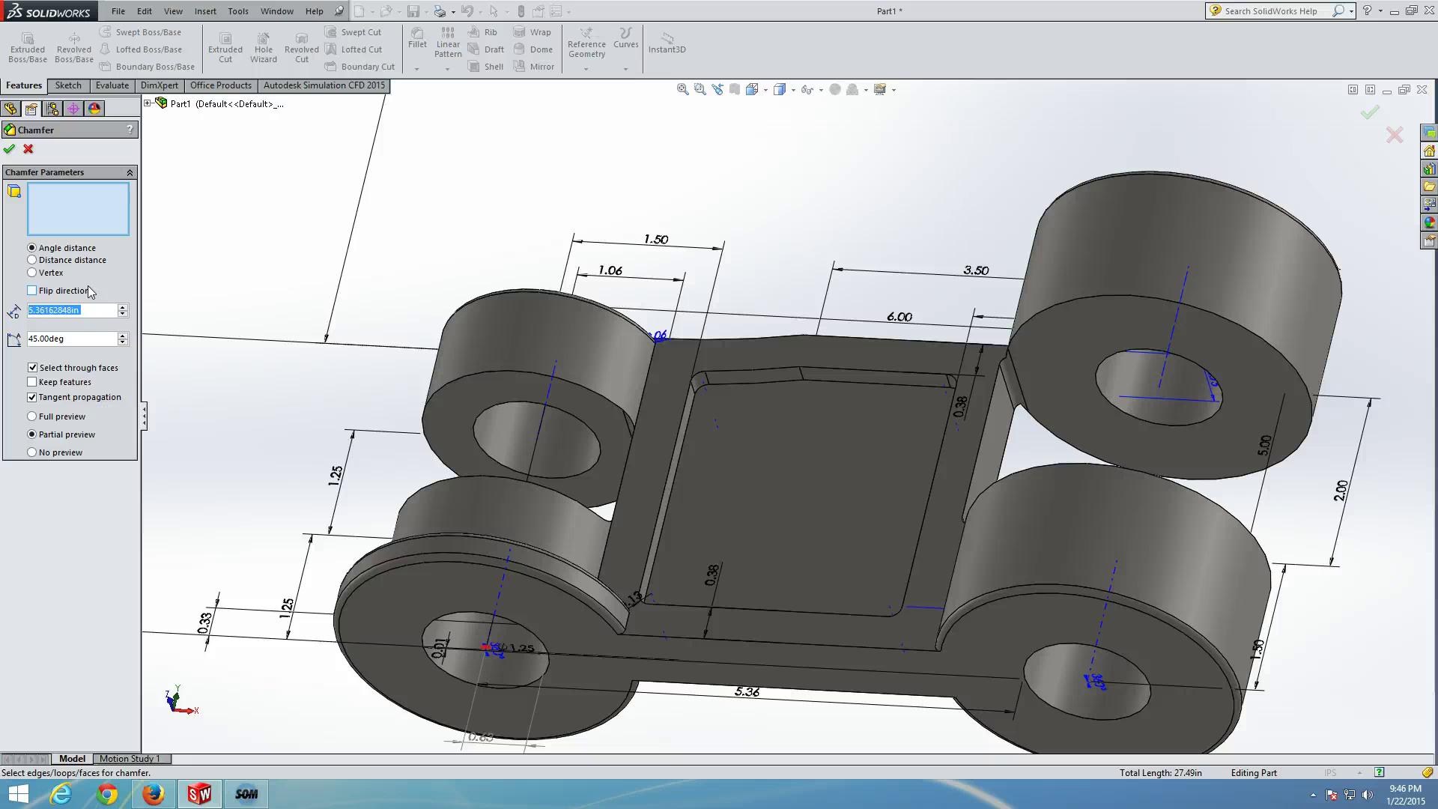
type("0.08")
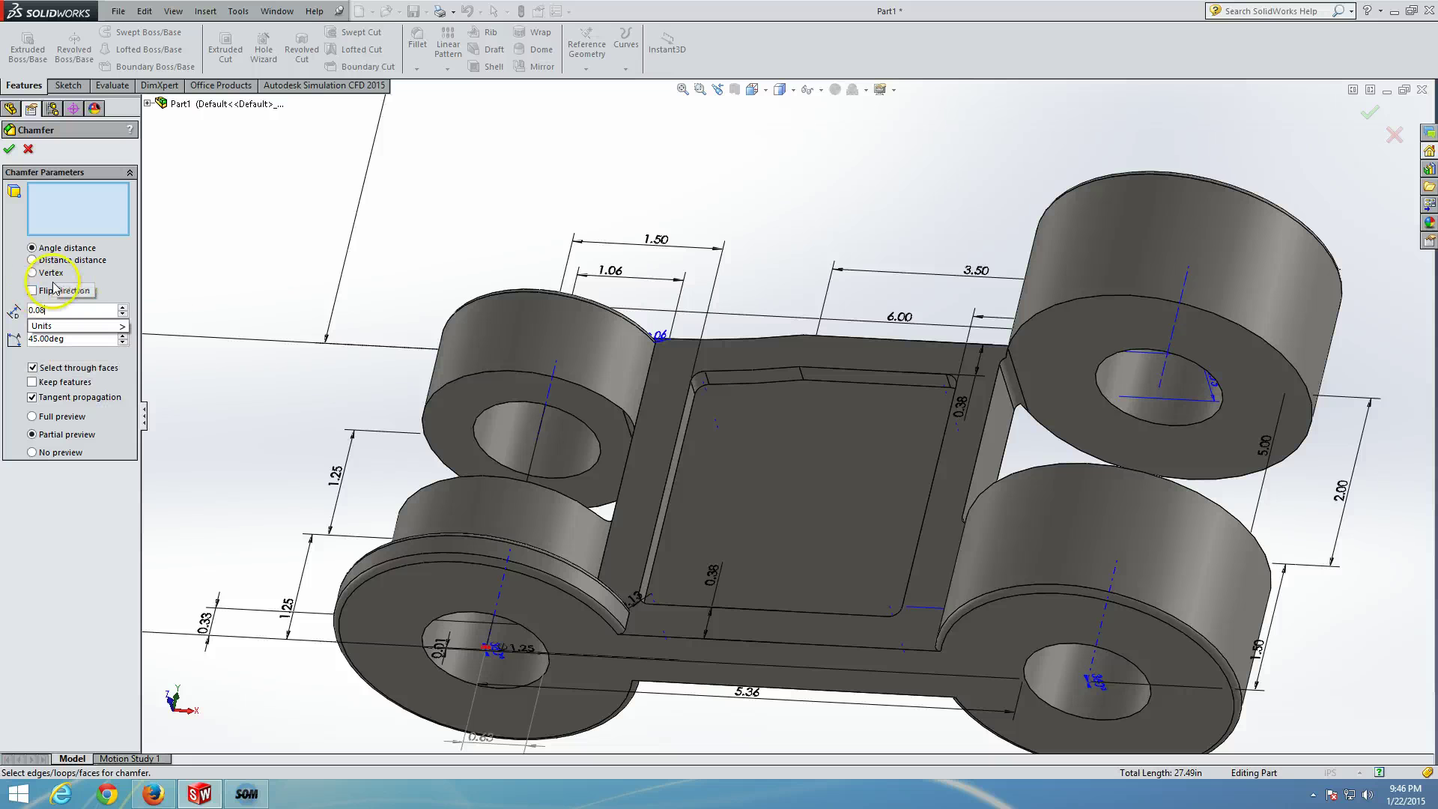
left_click(458, 620)
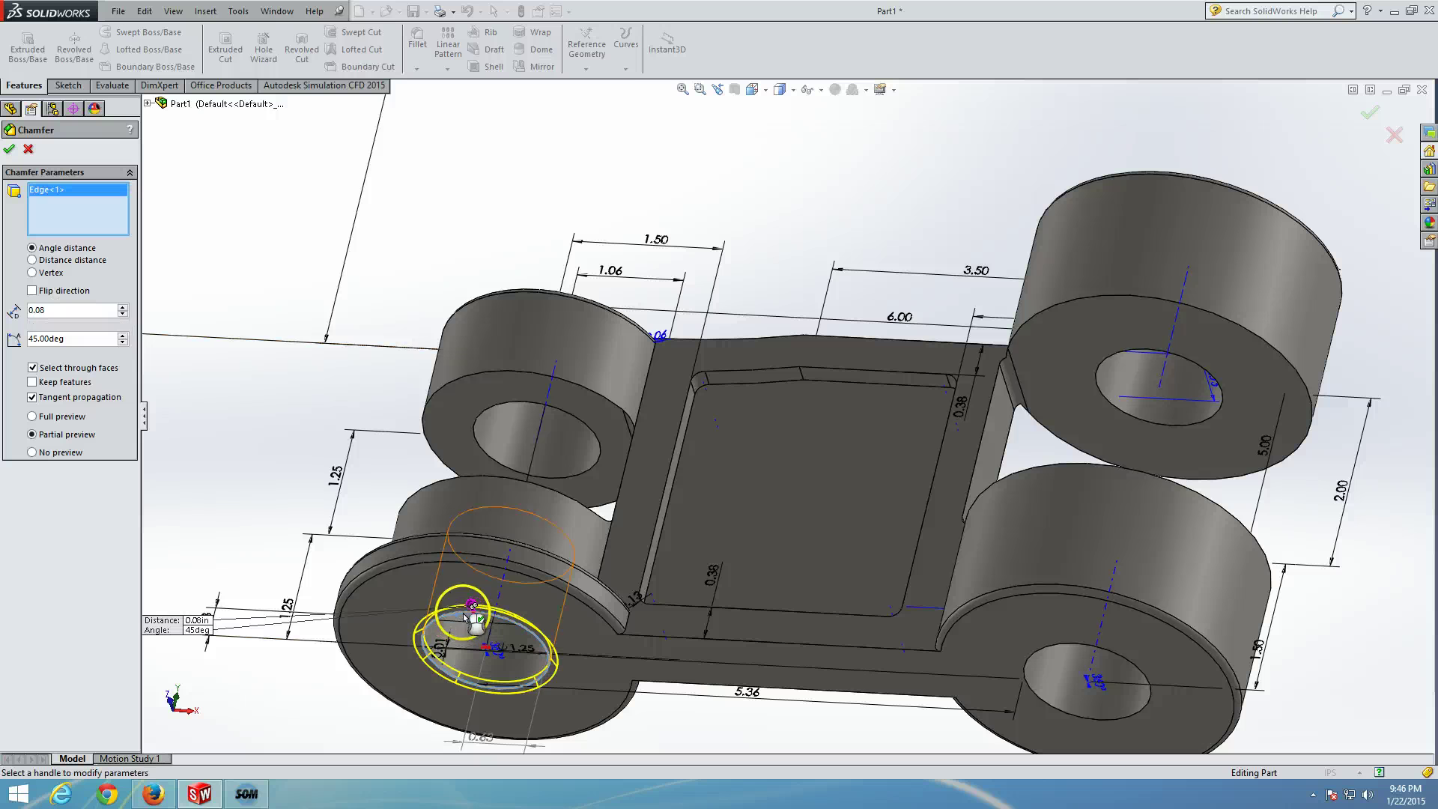
left_click(1065, 651)
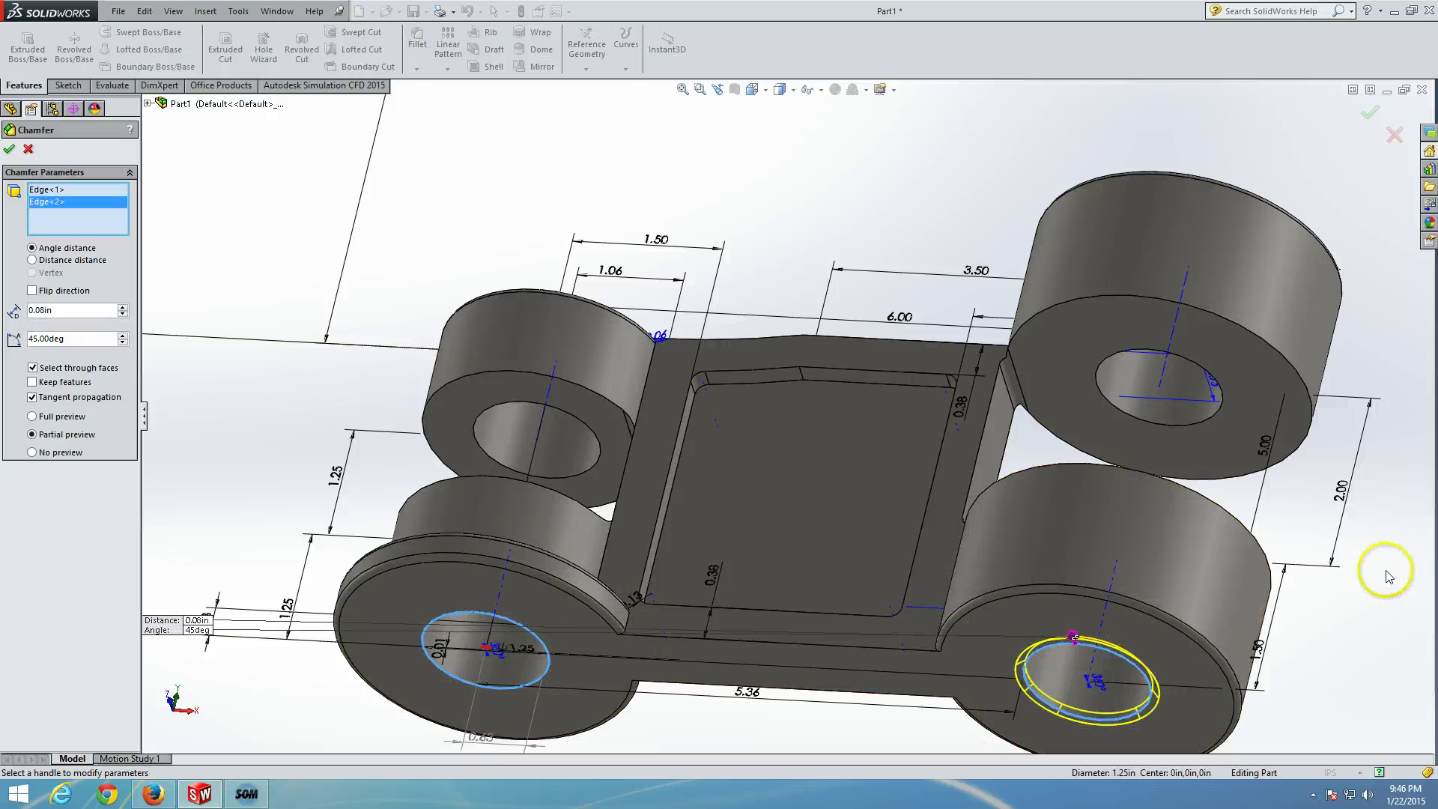
middle_click_drag(1382, 578, 1303, 614)
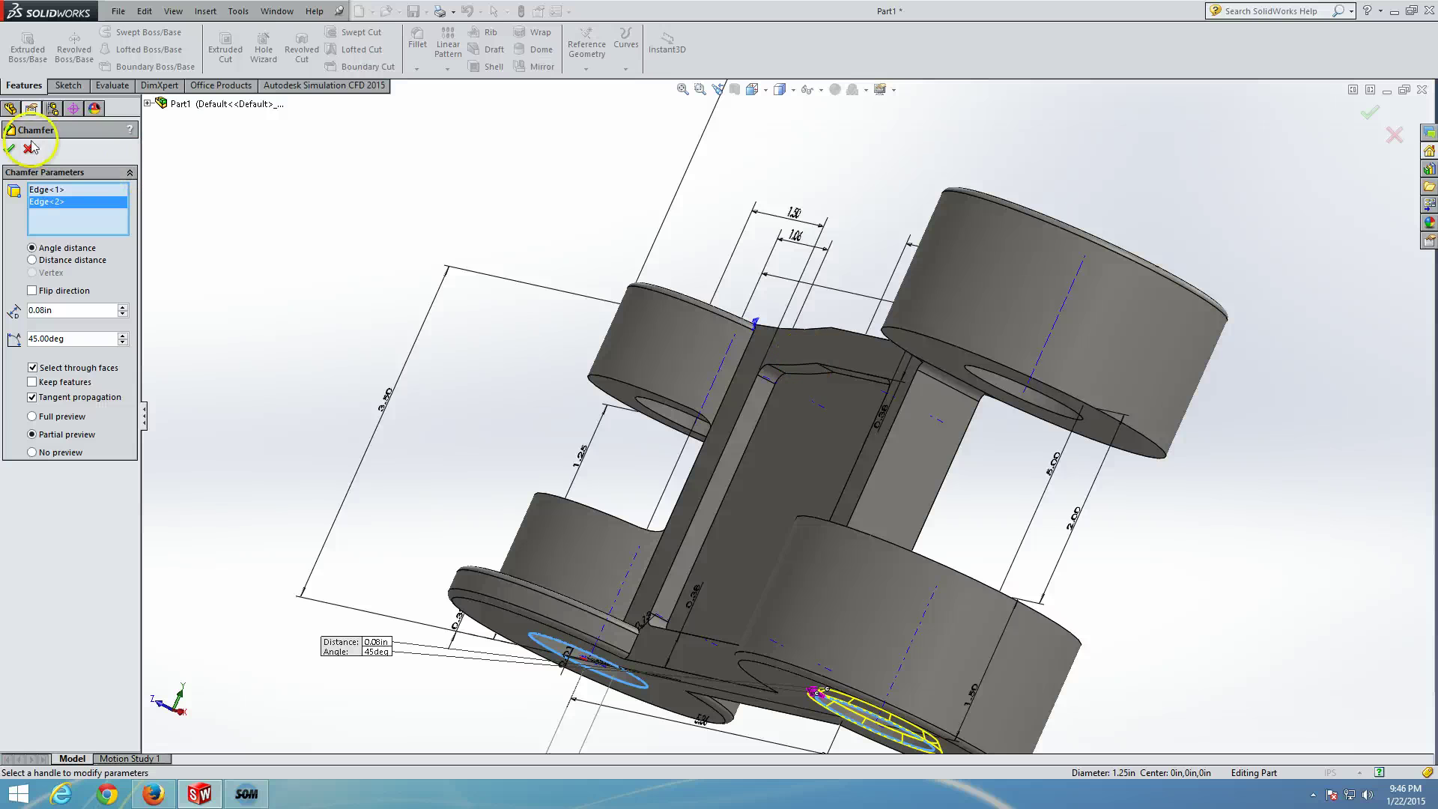
left_click(8, 150)
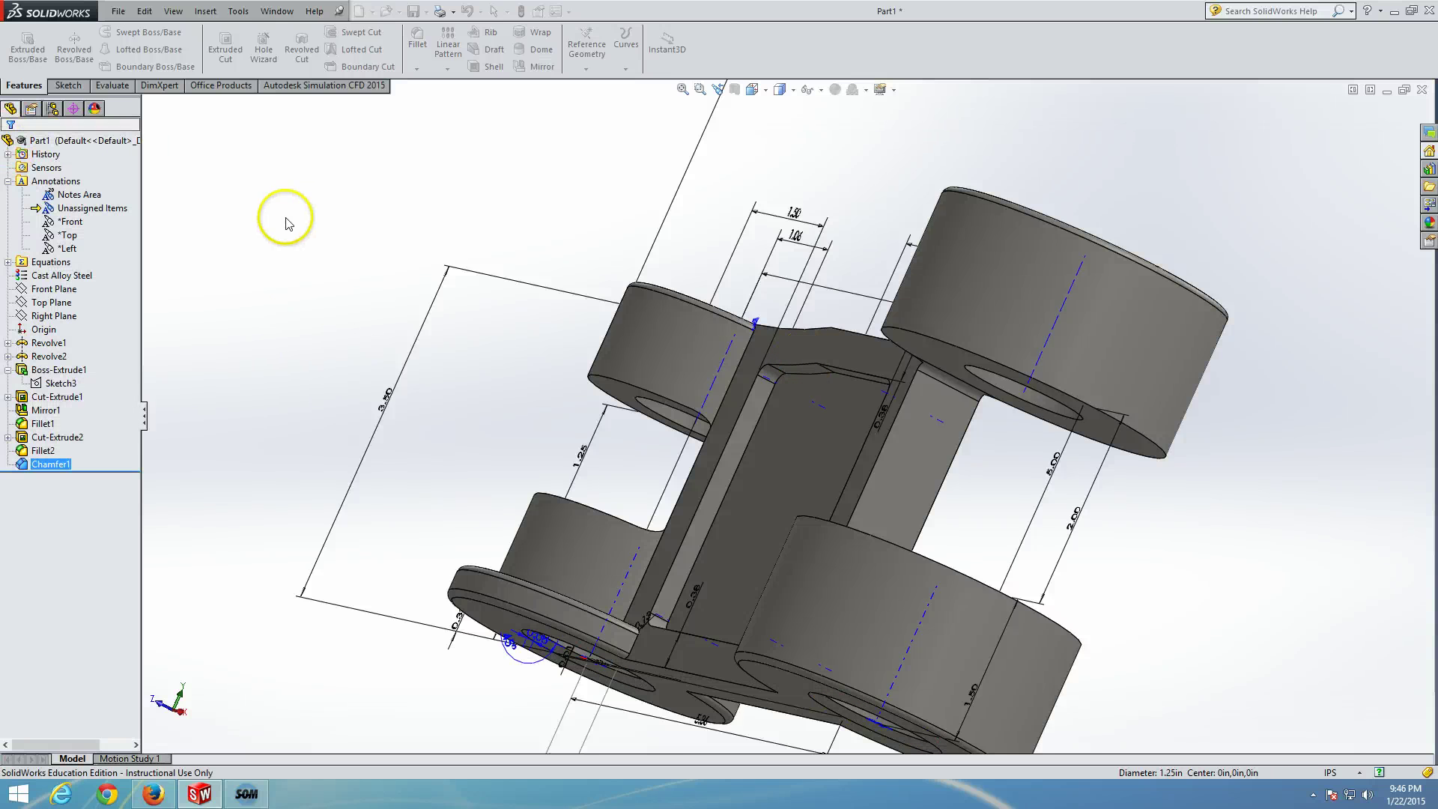
middle_click_drag(289, 218, 382, 147)
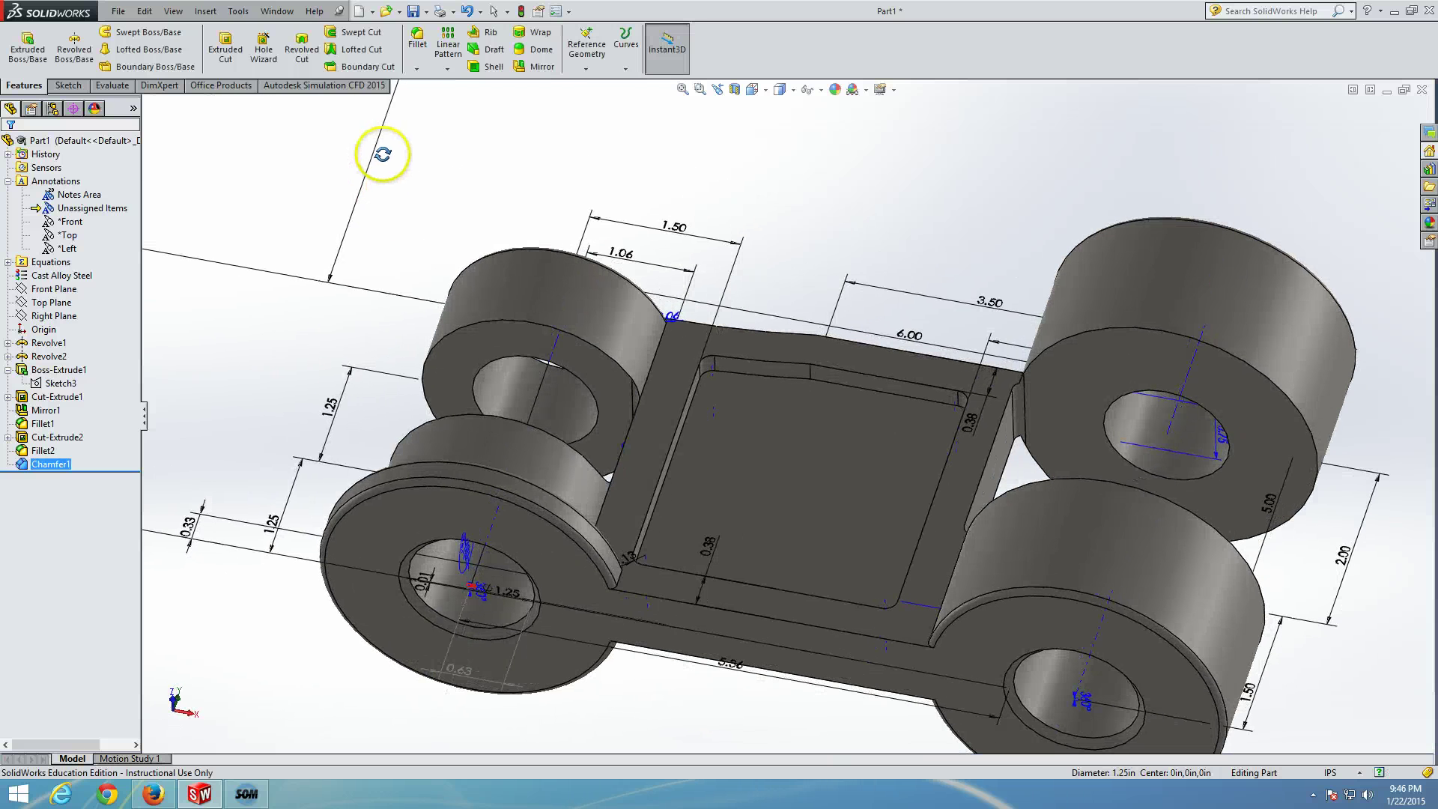
Chamfer the upper bore edges of both lower rings at 0.08 in and 45°
left_click(416, 69)
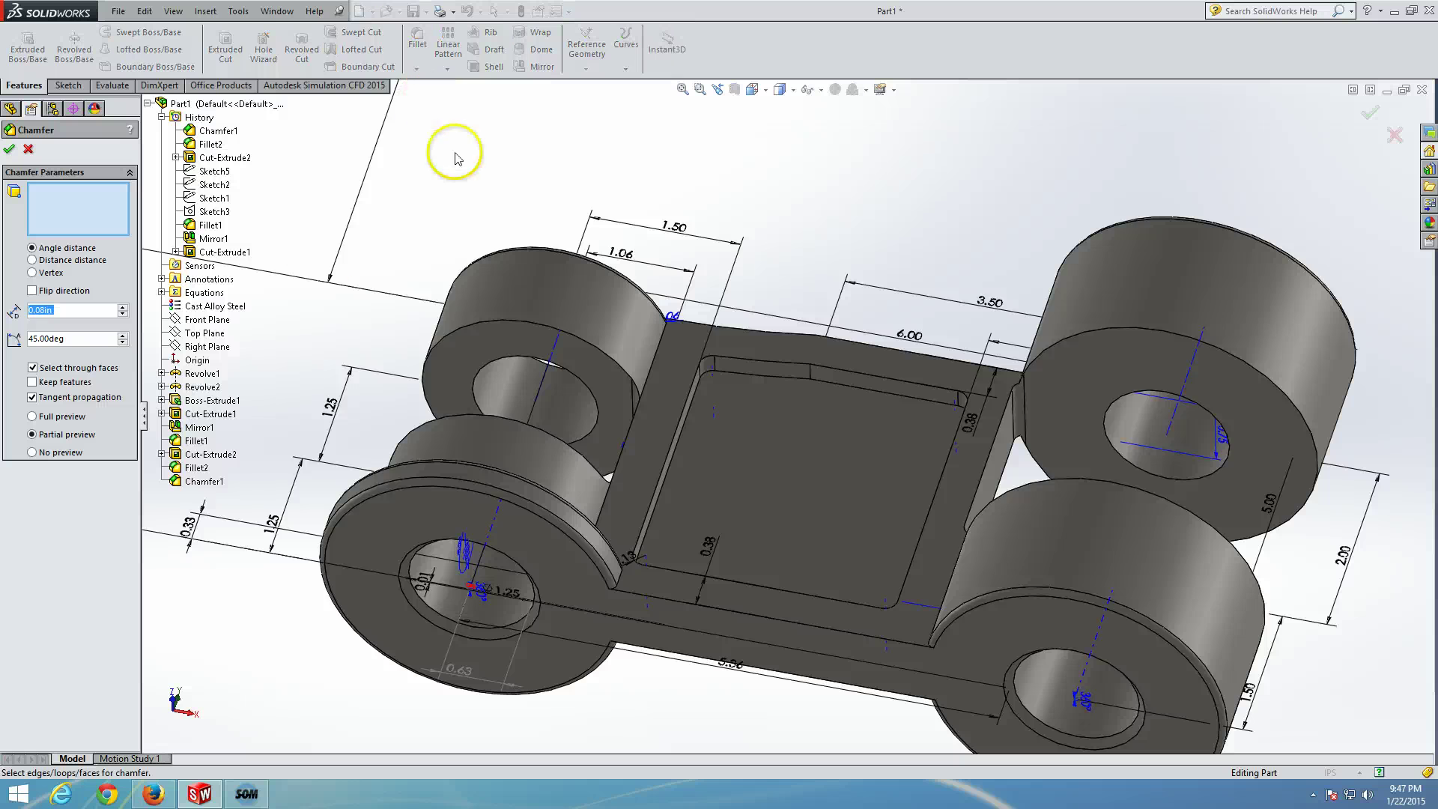
left_click(578, 263)
middle_click_drag(532, 145, 482, 359)
left_click(492, 344)
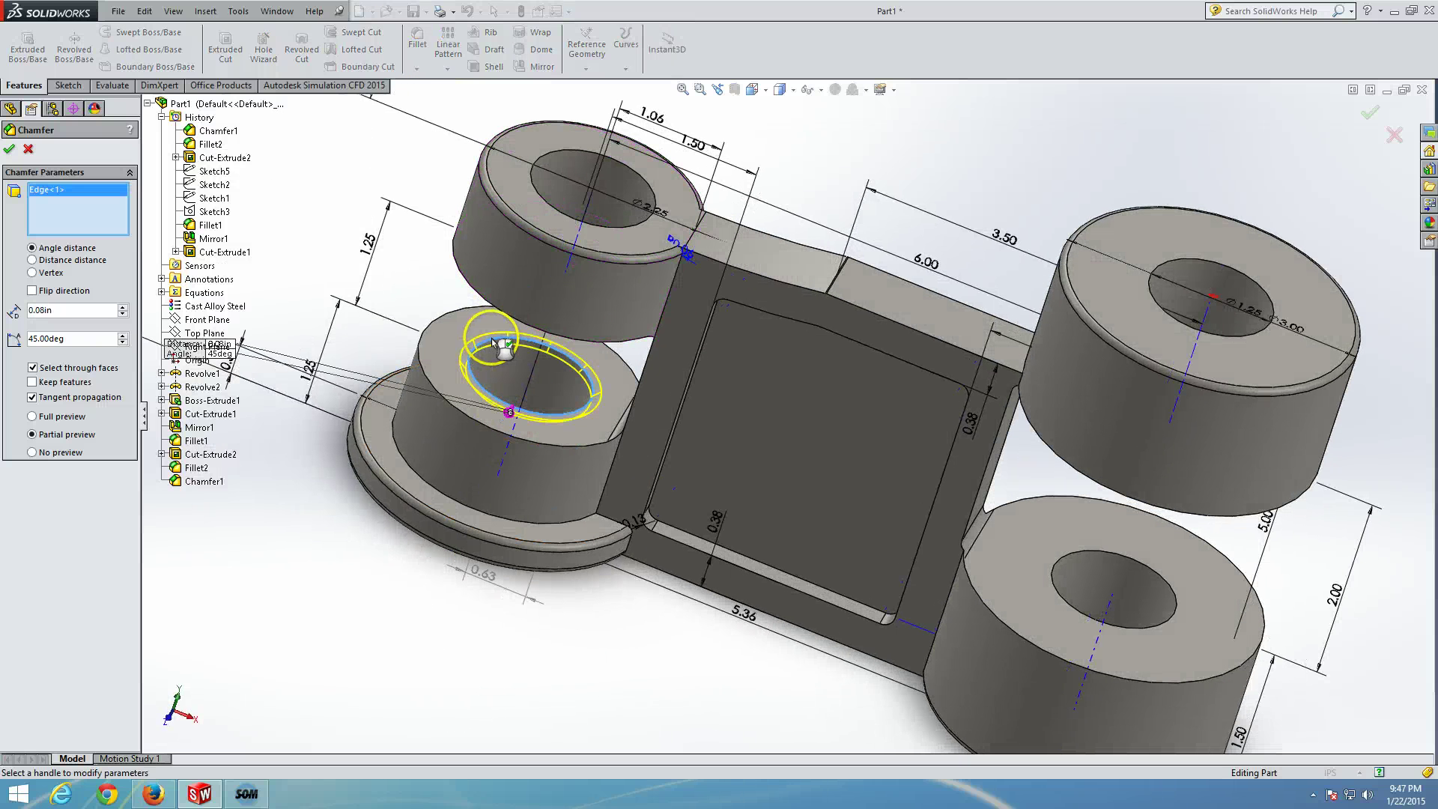
left_click(1118, 557)
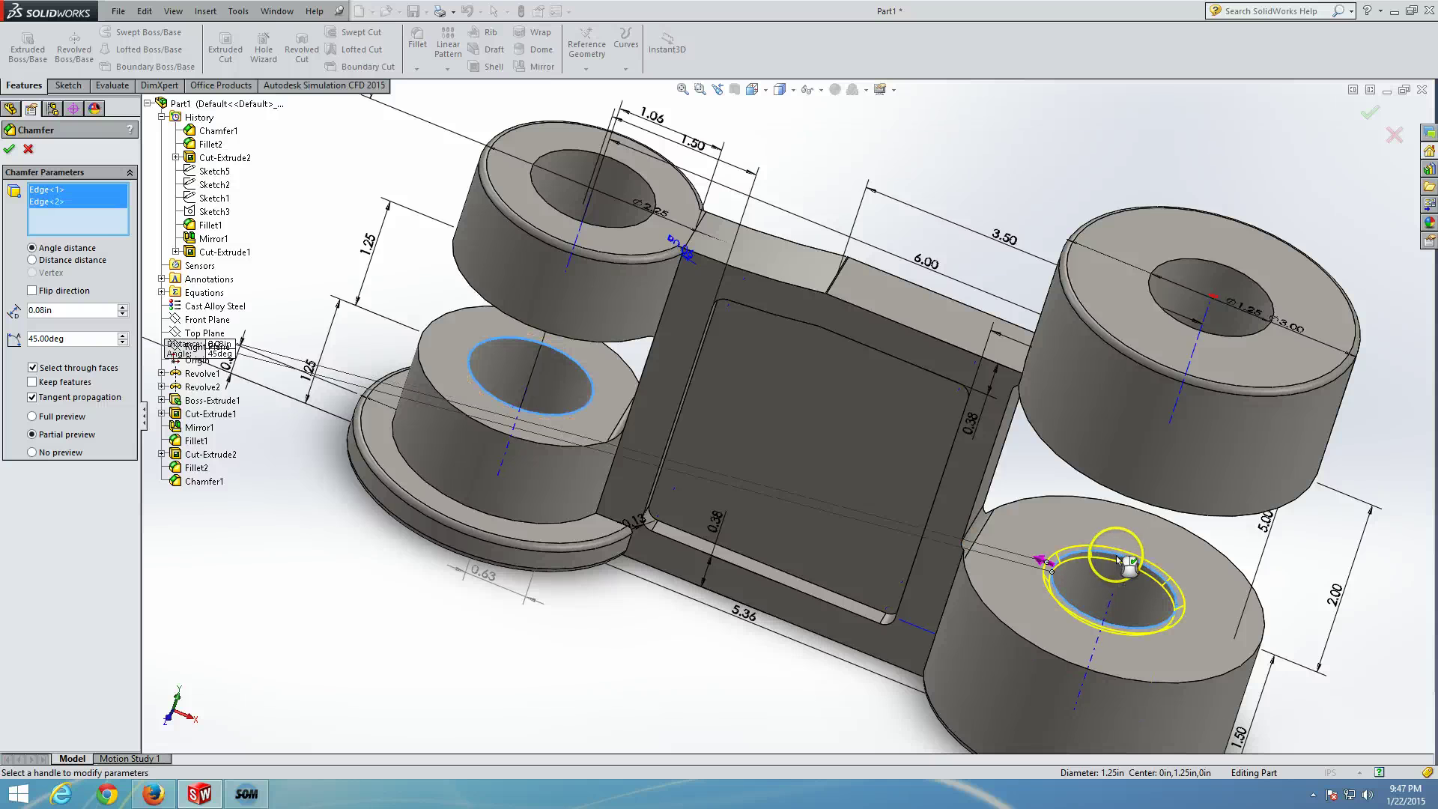
left_click(10, 151)
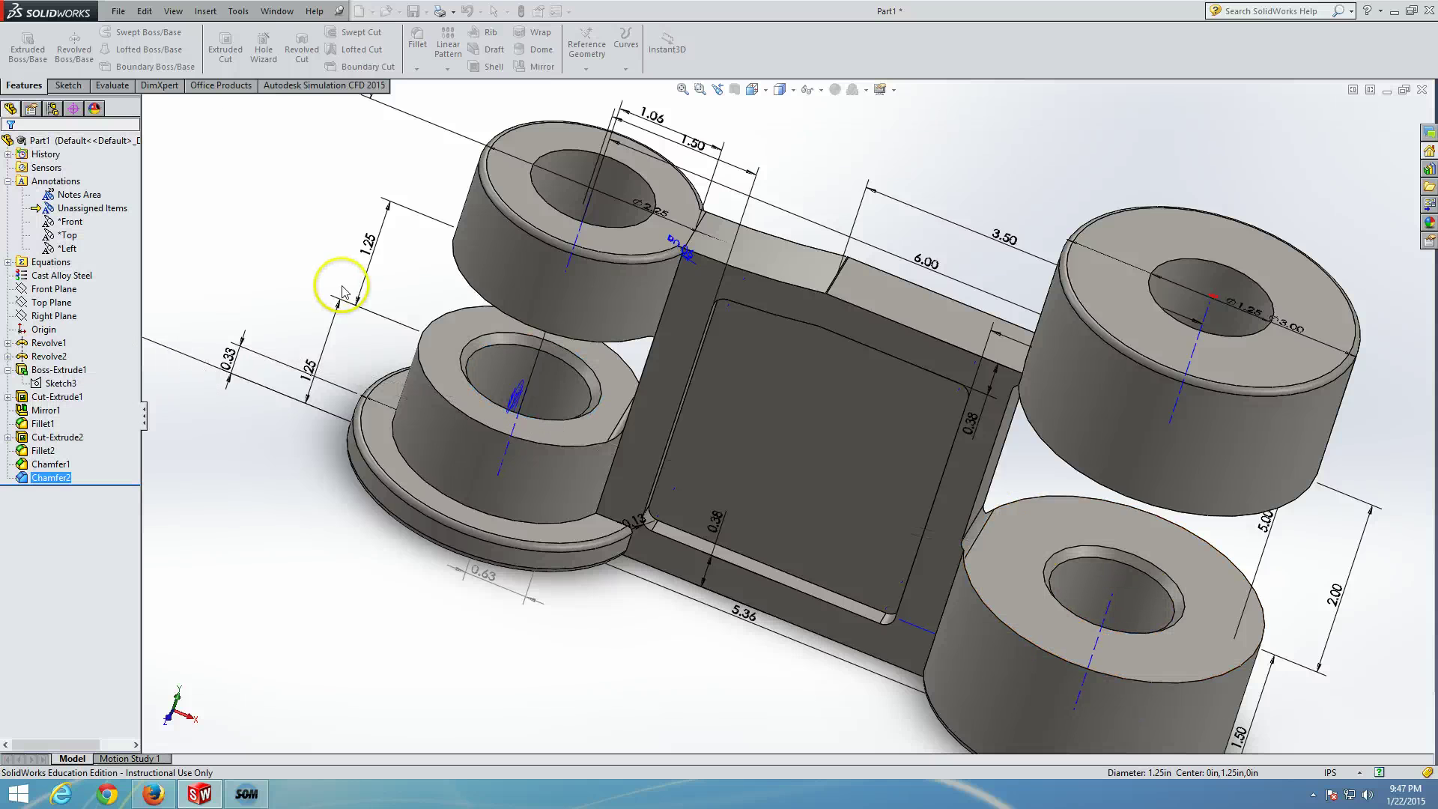
Set up another 0.08 in, 45° chamfer on the underside bore edges of both upper rings
middle_click_drag(344, 295, 427, 106)
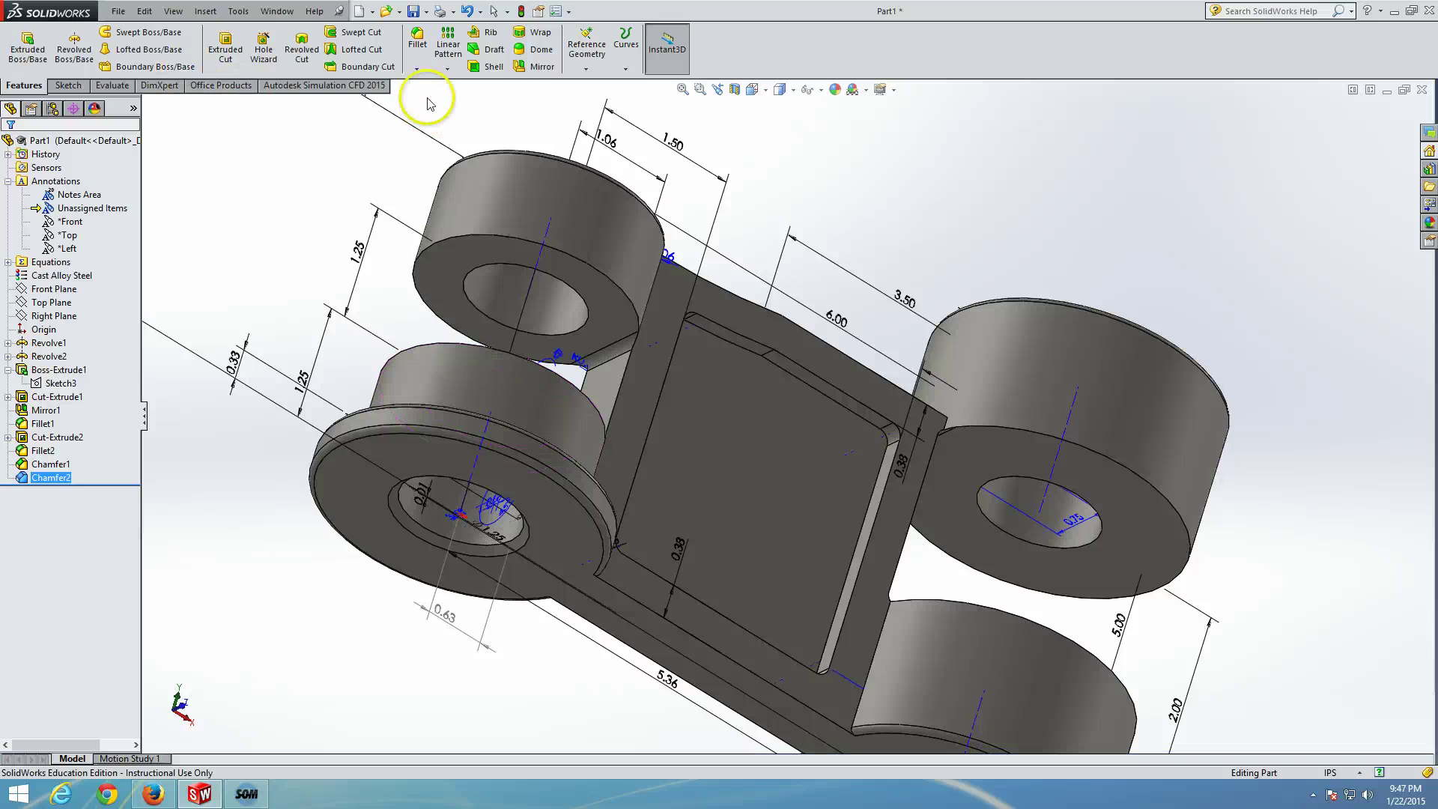
left_click(417, 68)
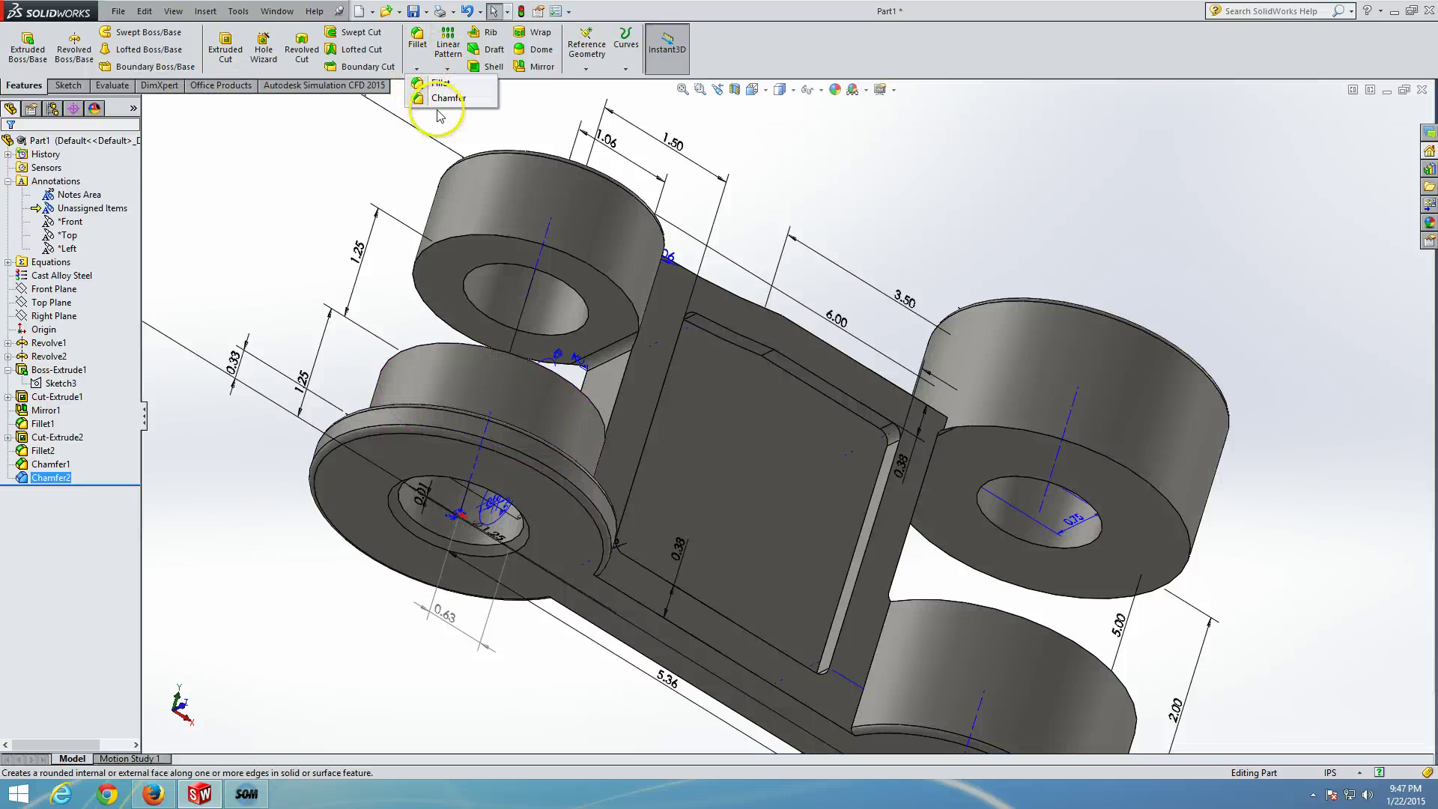
left_click(429, 99)
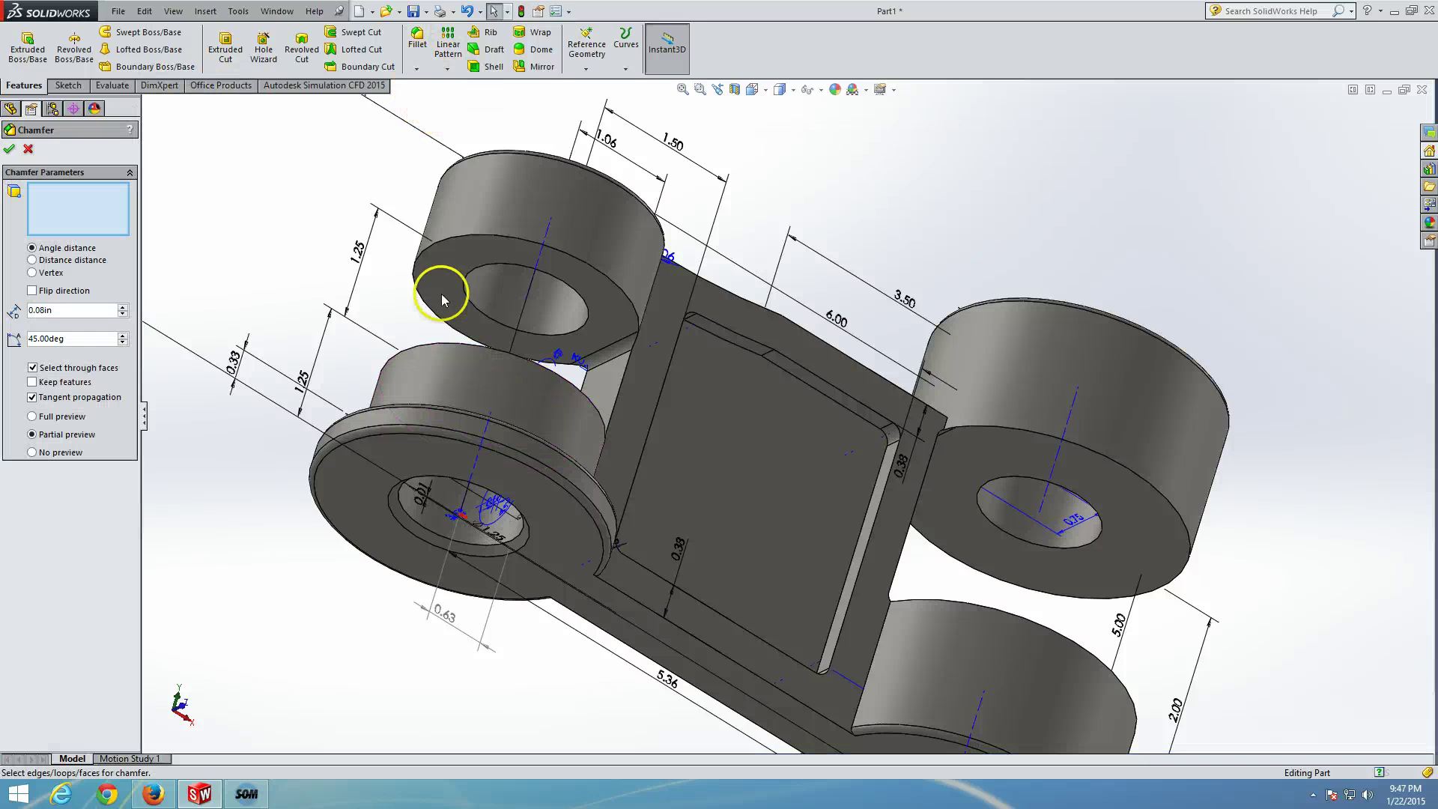
left_click(480, 276)
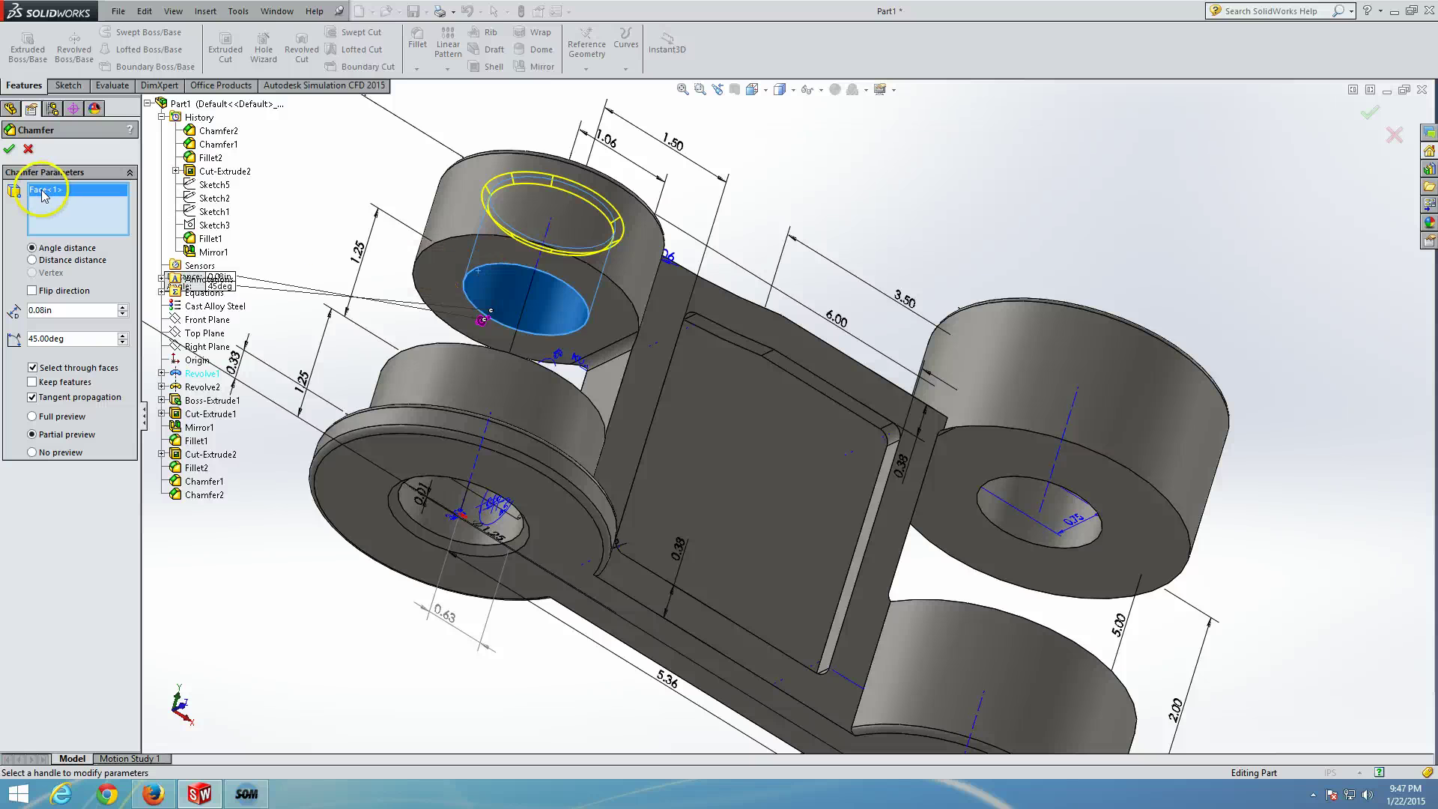
key("Delete")
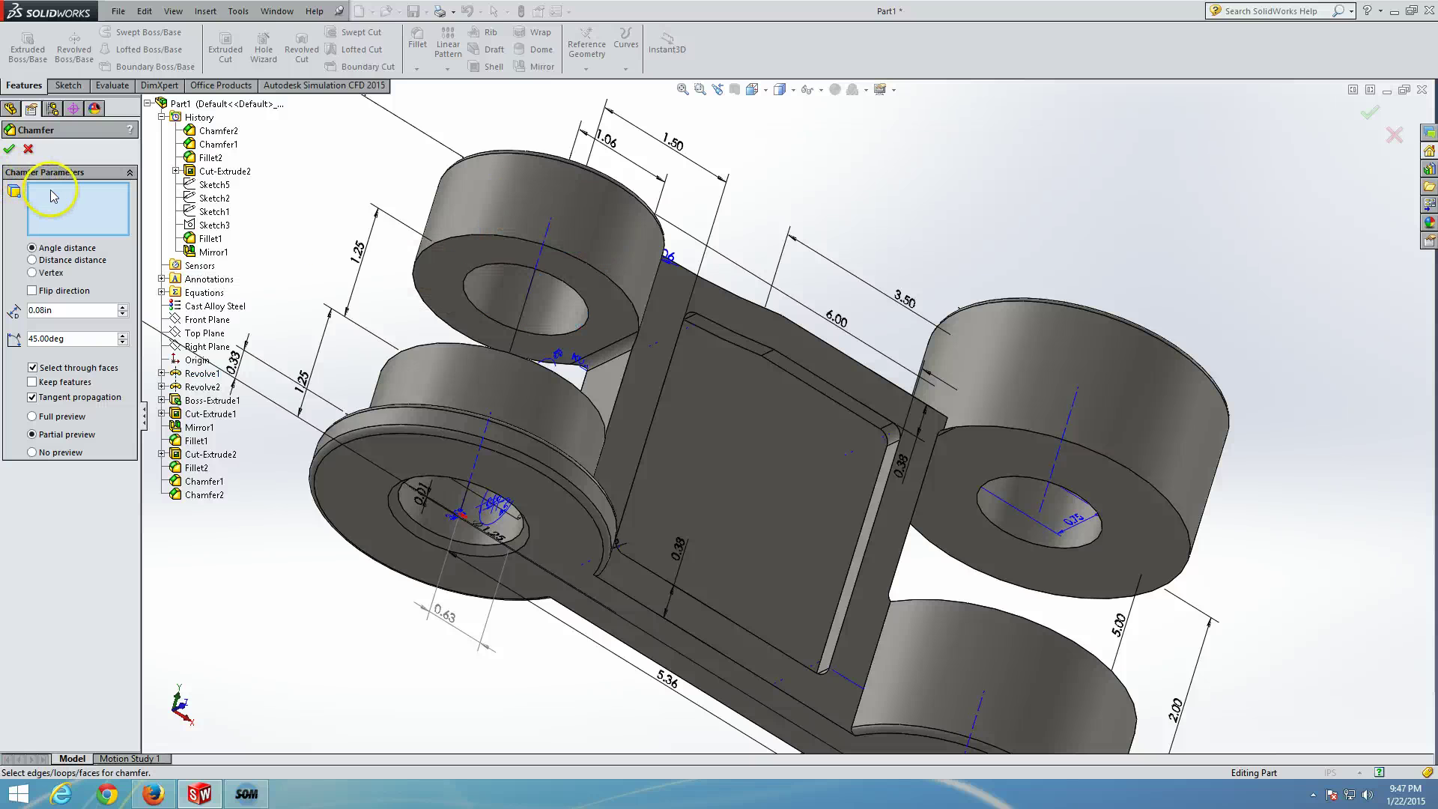
left_click(484, 272)
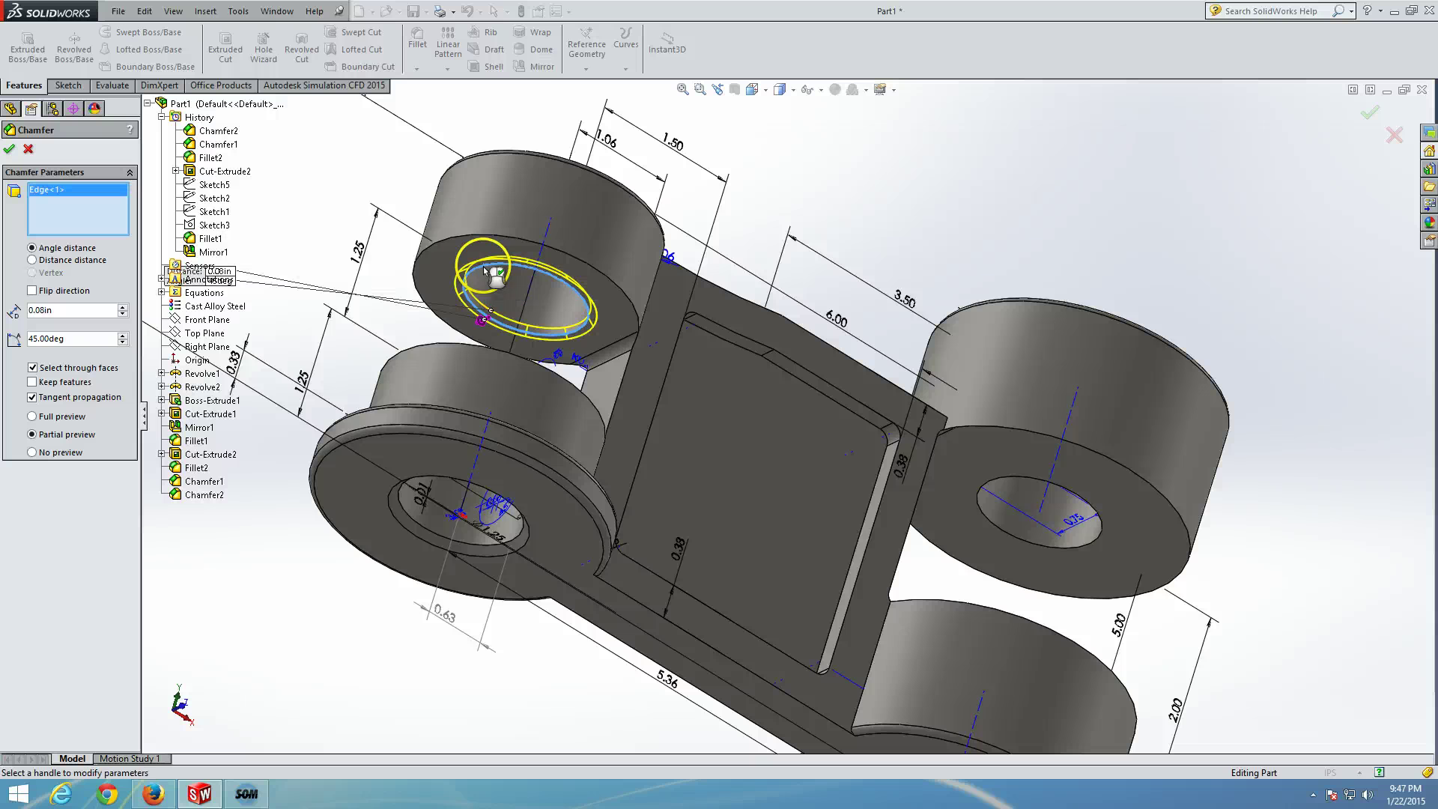
left_click(1018, 481)
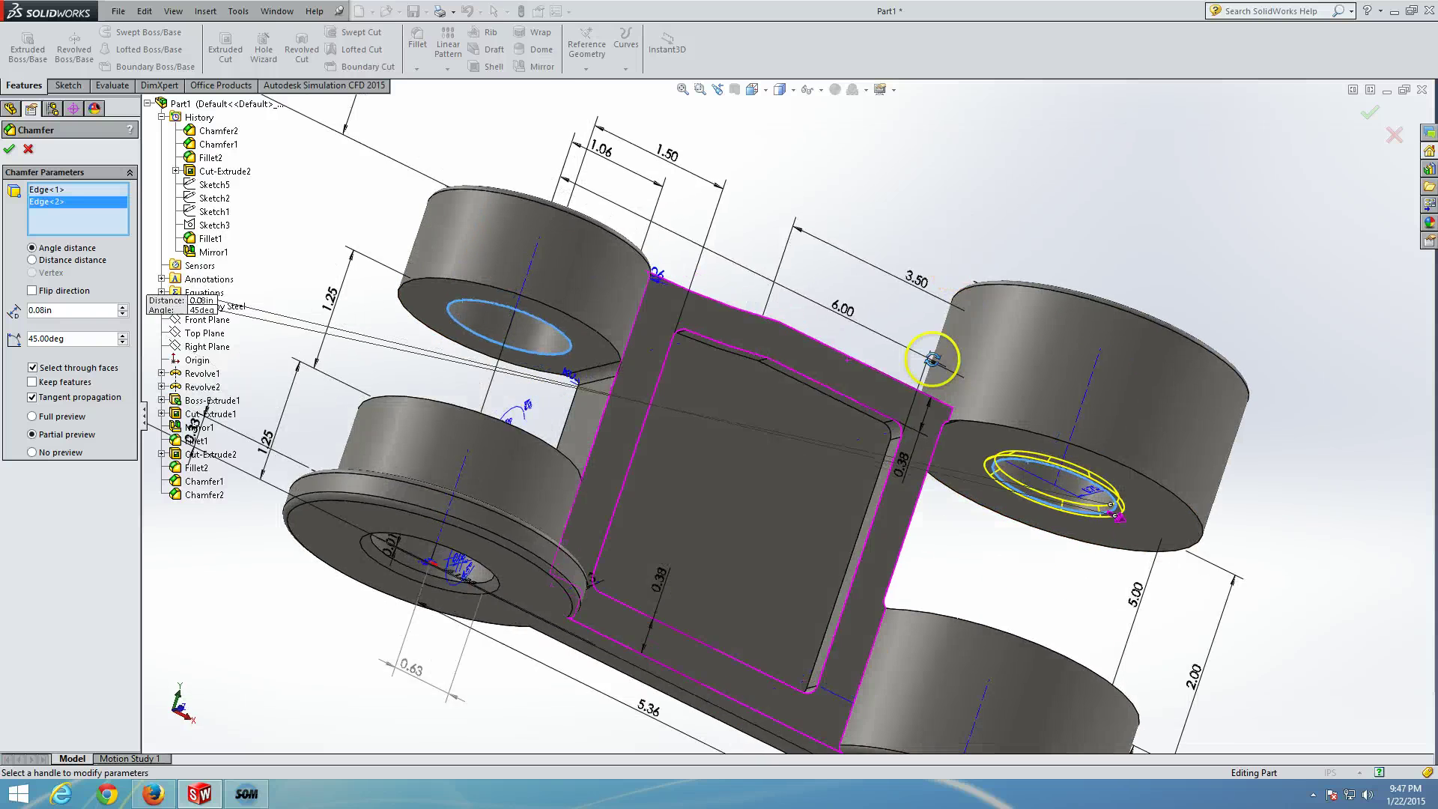
Add the top bore edges of both upper rings to the chamfer and apply it
middle_click_drag(931, 270, 896, 504)
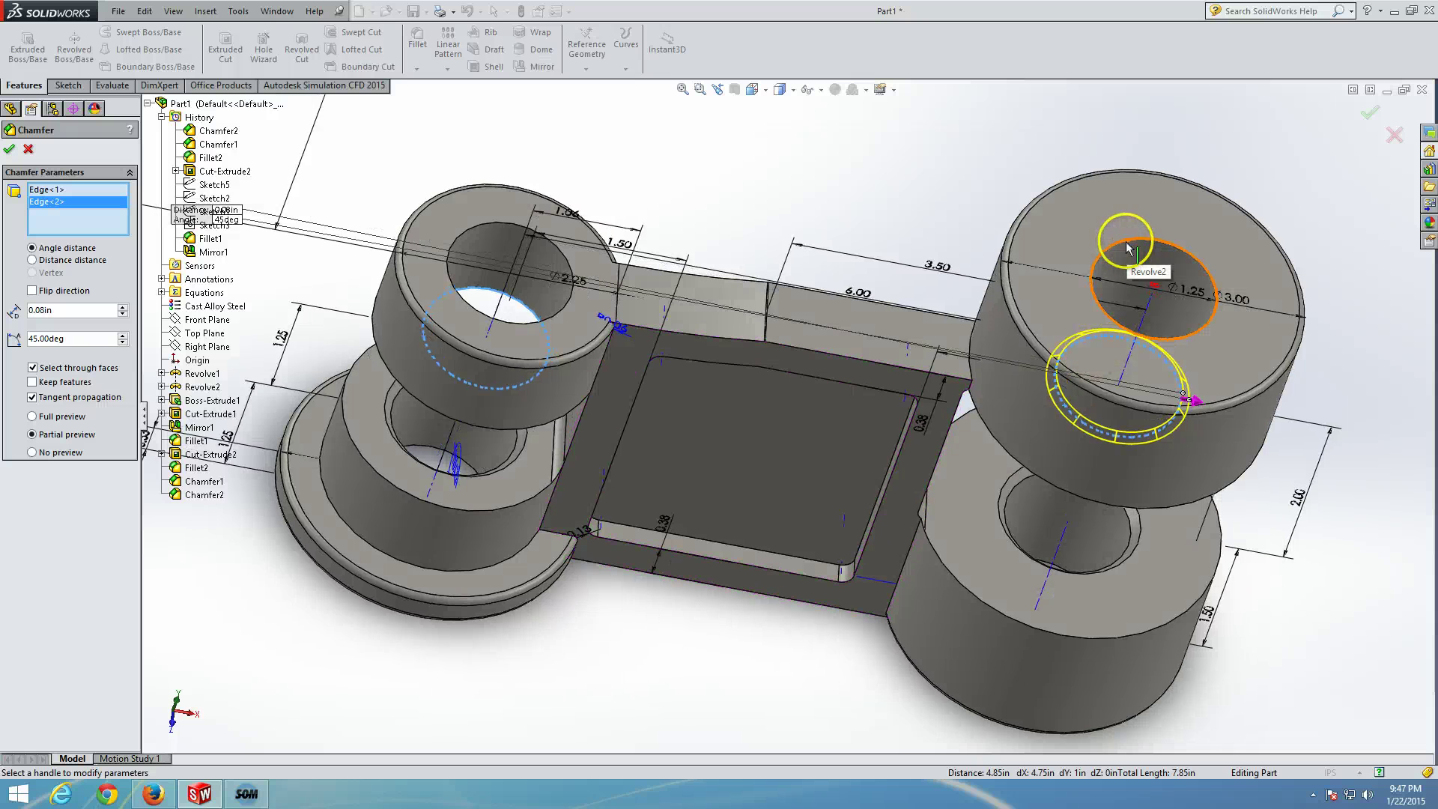
left_click(1124, 247)
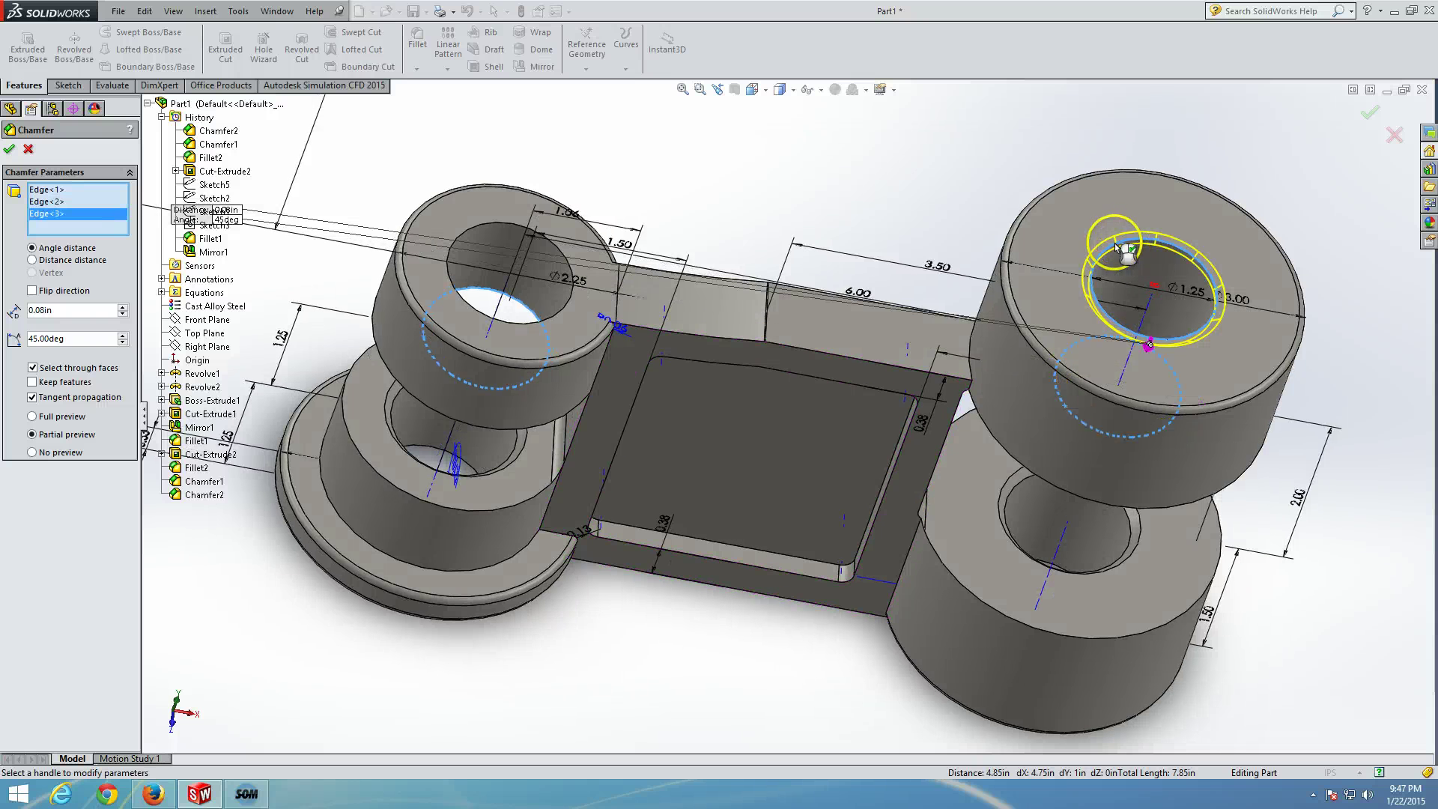
left_click(489, 228)
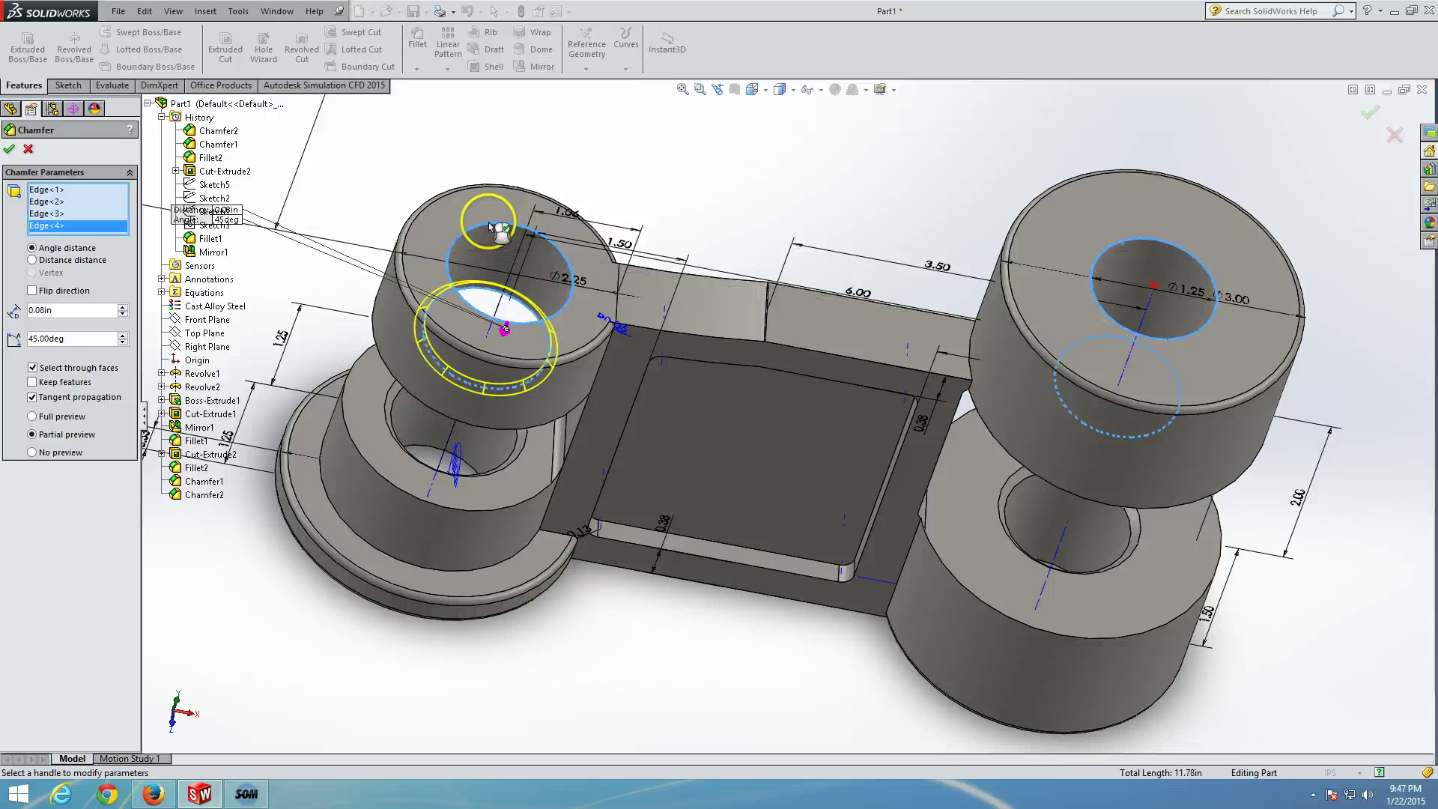
left_click(10, 149)
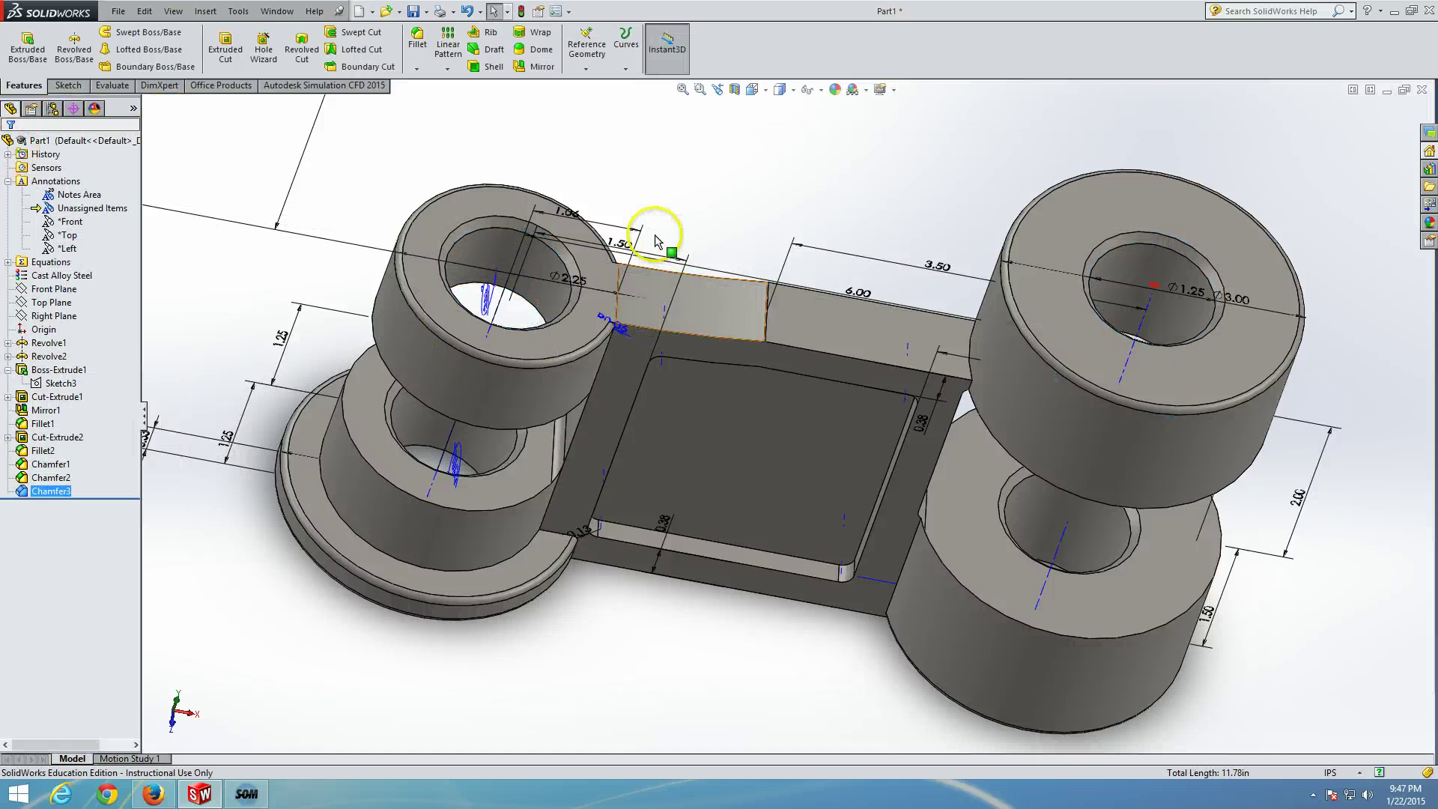
middle_click_drag(942, 163, 912, 84)
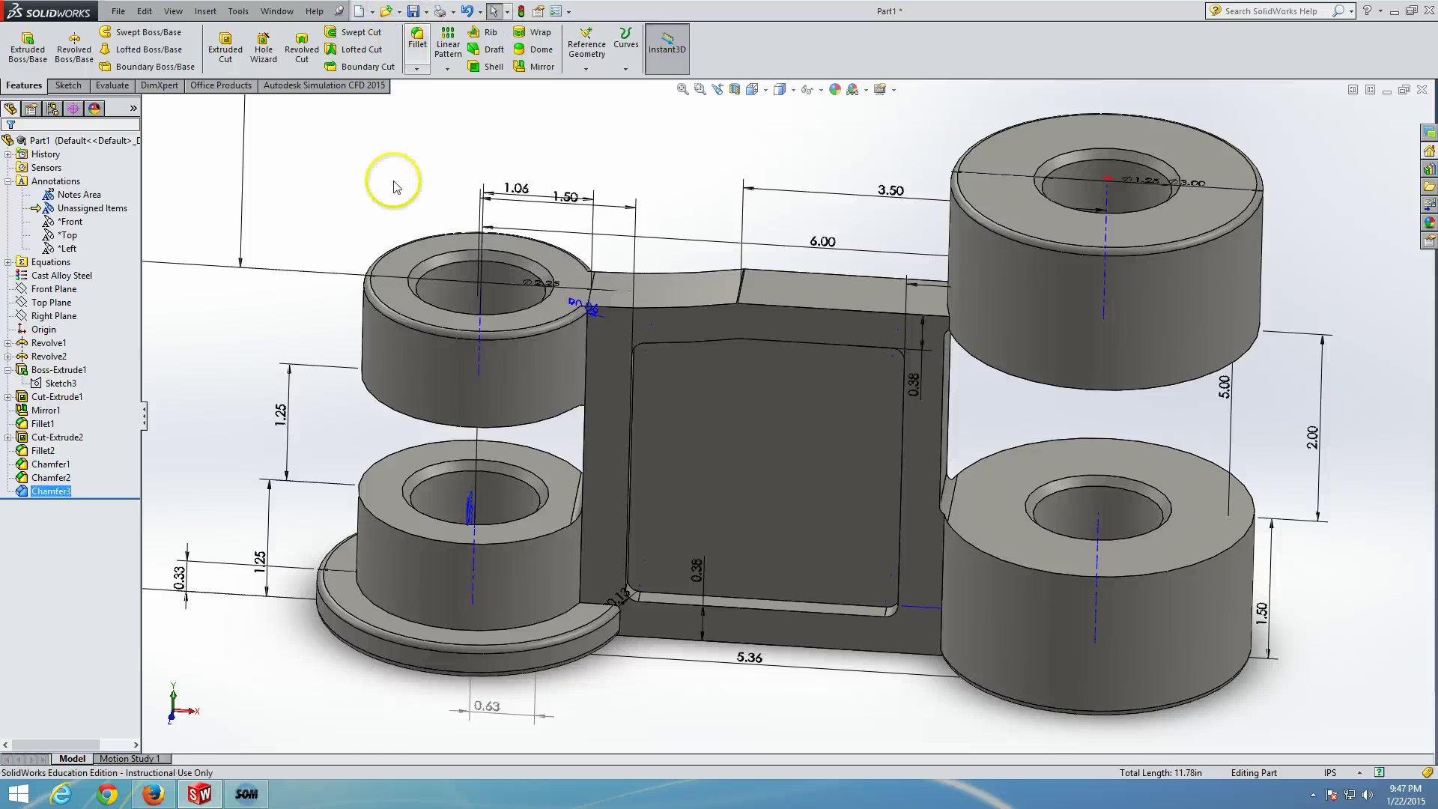
left_click(246, 792)
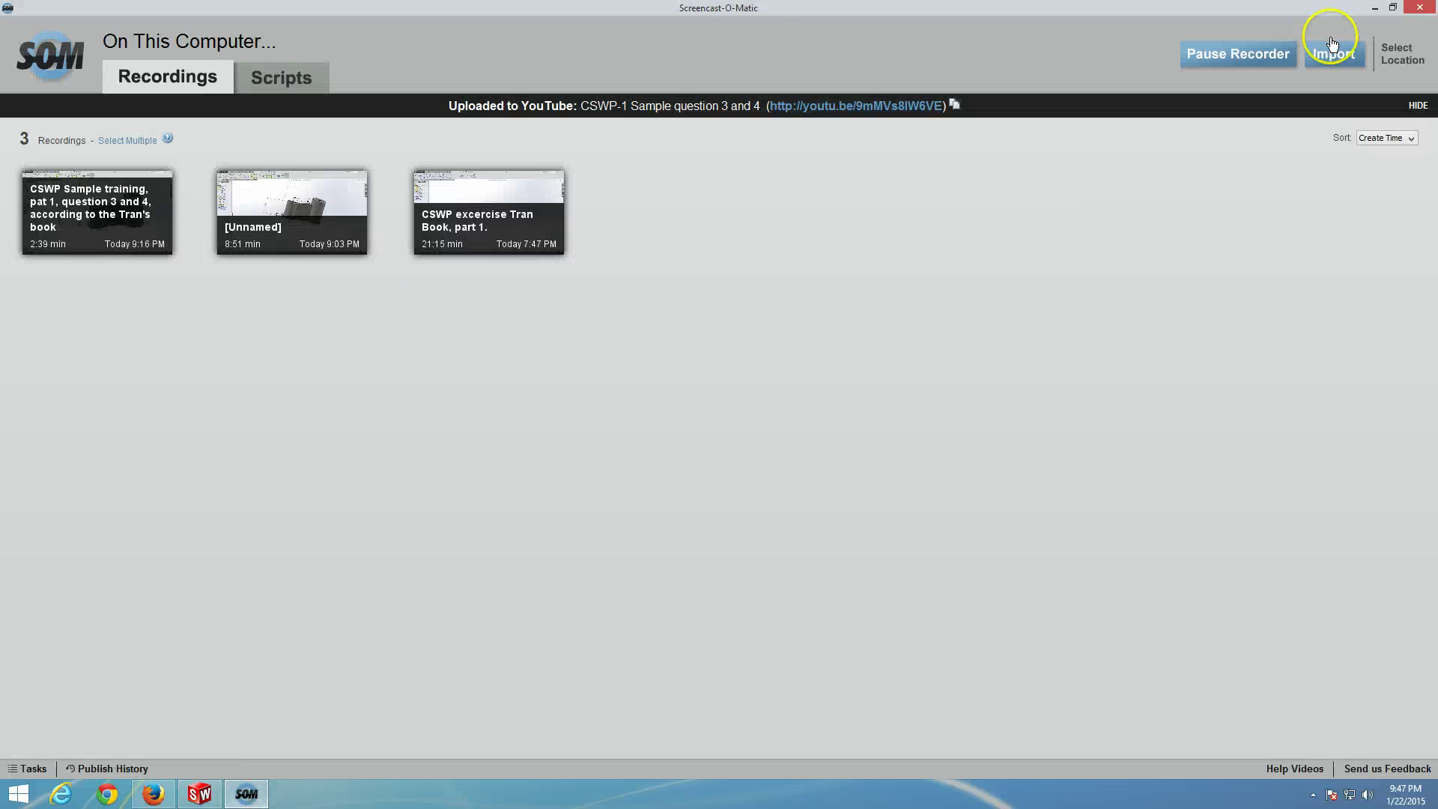